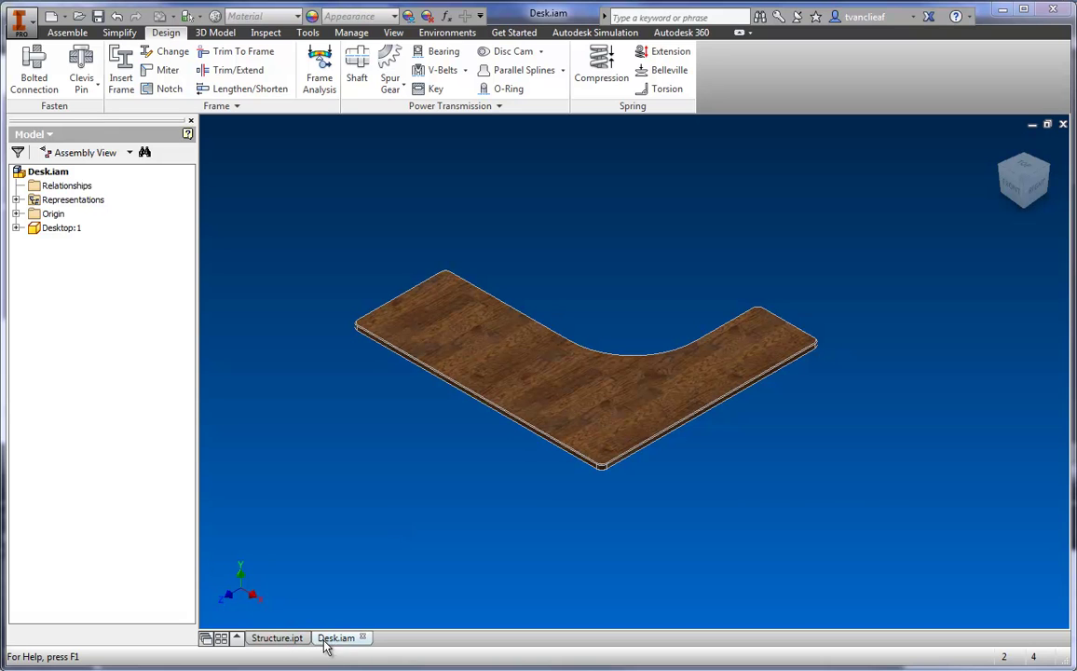
mouse_move(275, 645)
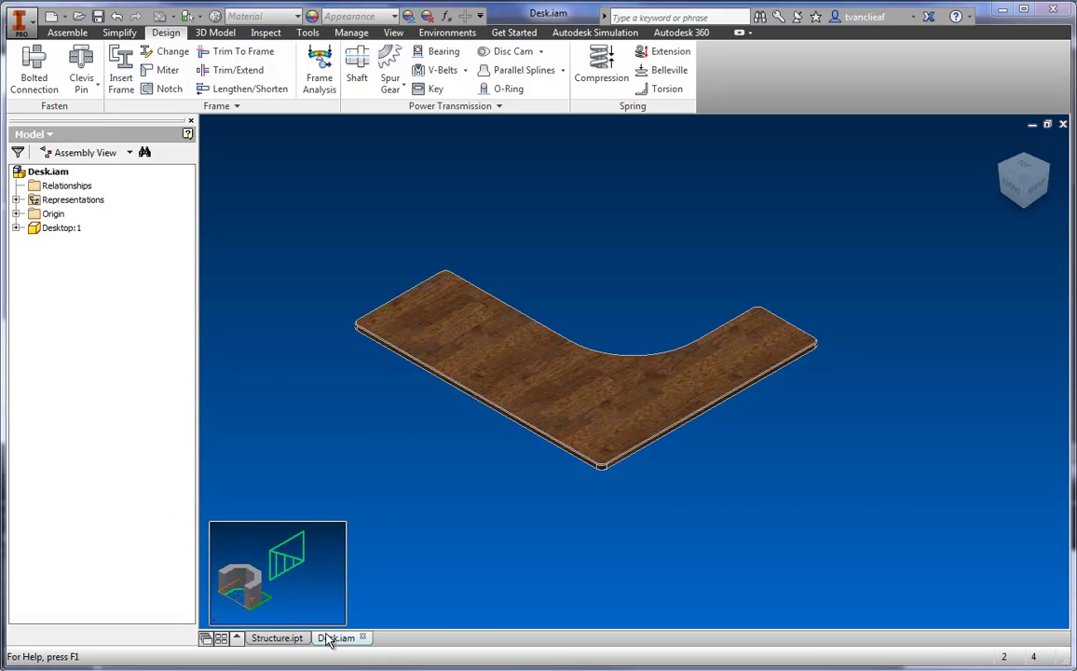
mouse_move(335, 642)
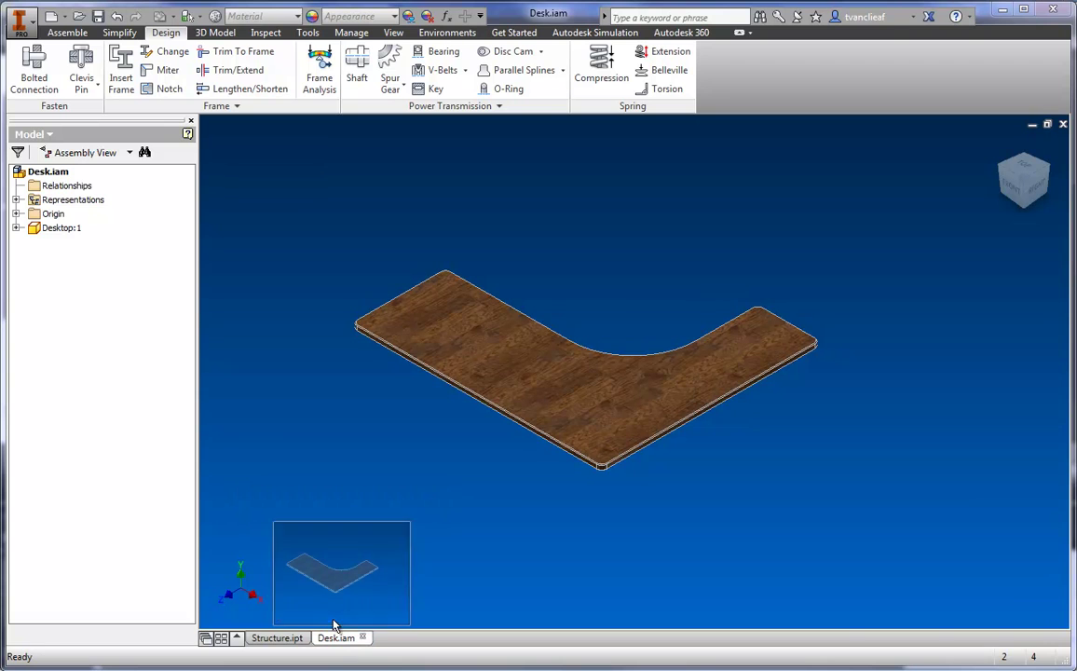
scroll(507, 444, "up", 3)
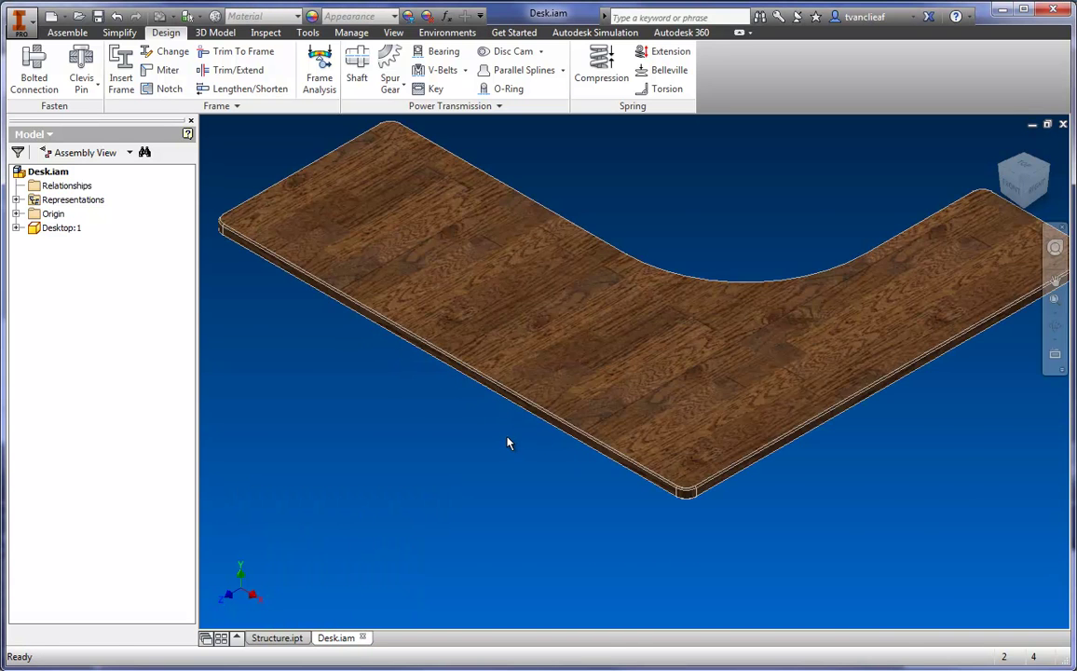
middle_click_drag(601, 380, 530, 426)
scroll(557, 406, "down", 3)
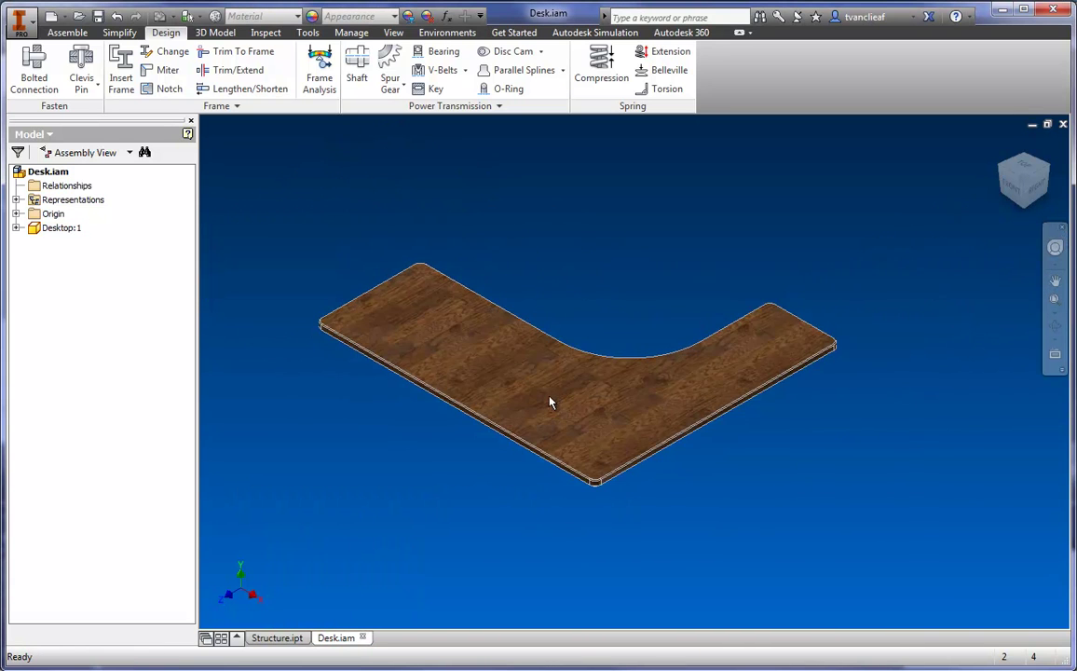
scroll(550, 403, "up", 2)
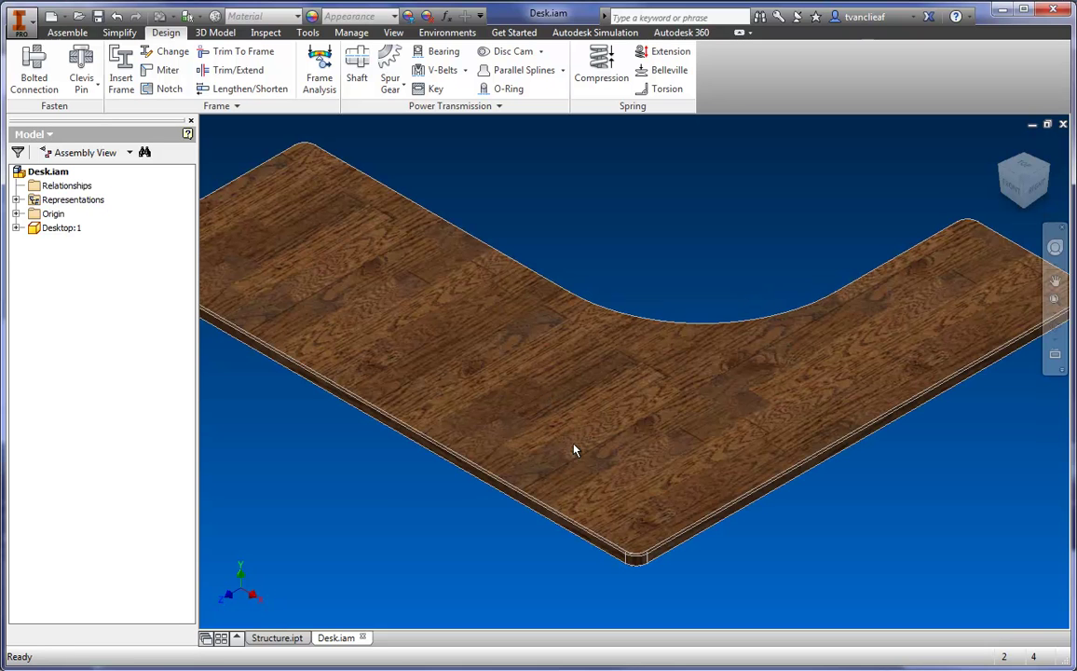
middle_click_drag(601, 432, 571, 423)
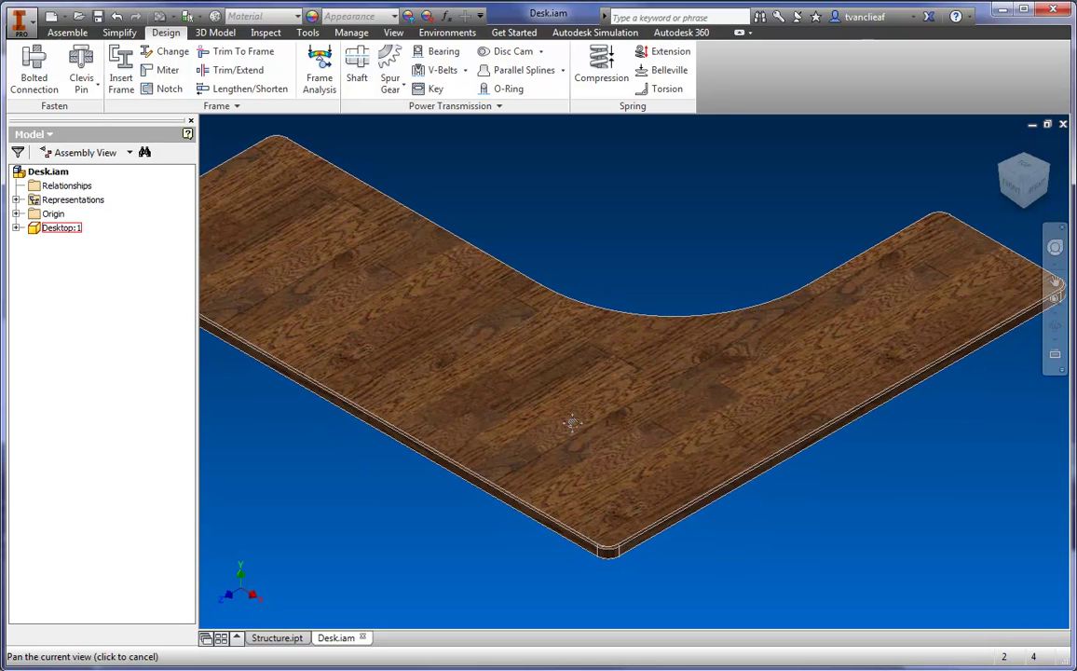
- Create an in-place component named Frame from the Standard.ipt template on the underside face of the desktop
left_click(1023, 211)
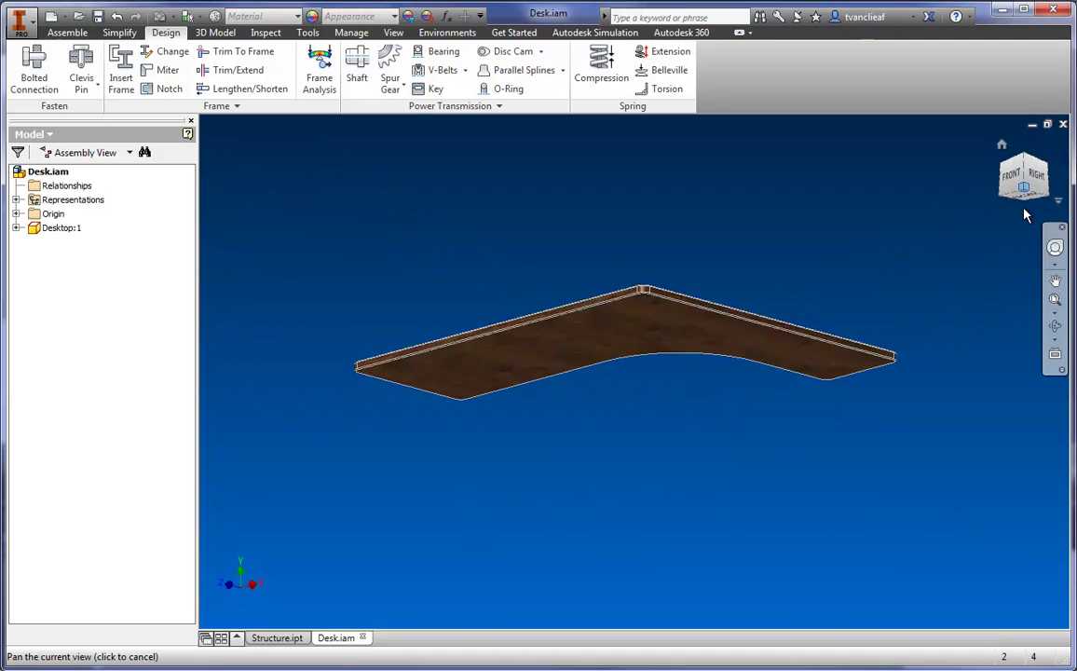
middle_click_drag(571, 337, 647, 280)
middle_click_drag(571, 277, 552, 295)
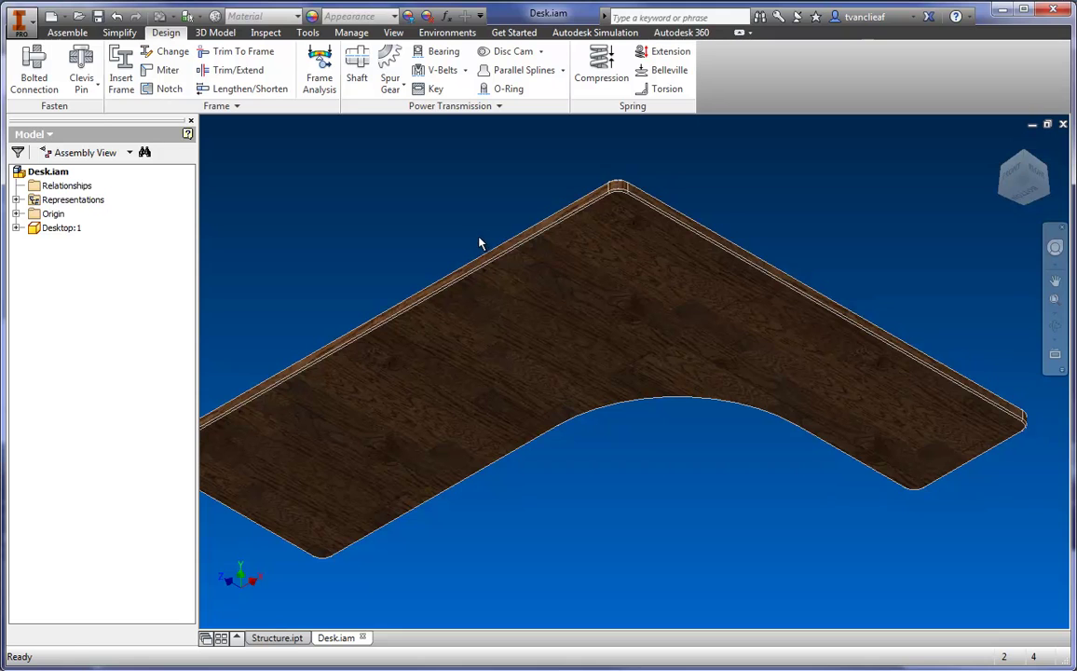
left_click(64, 34)
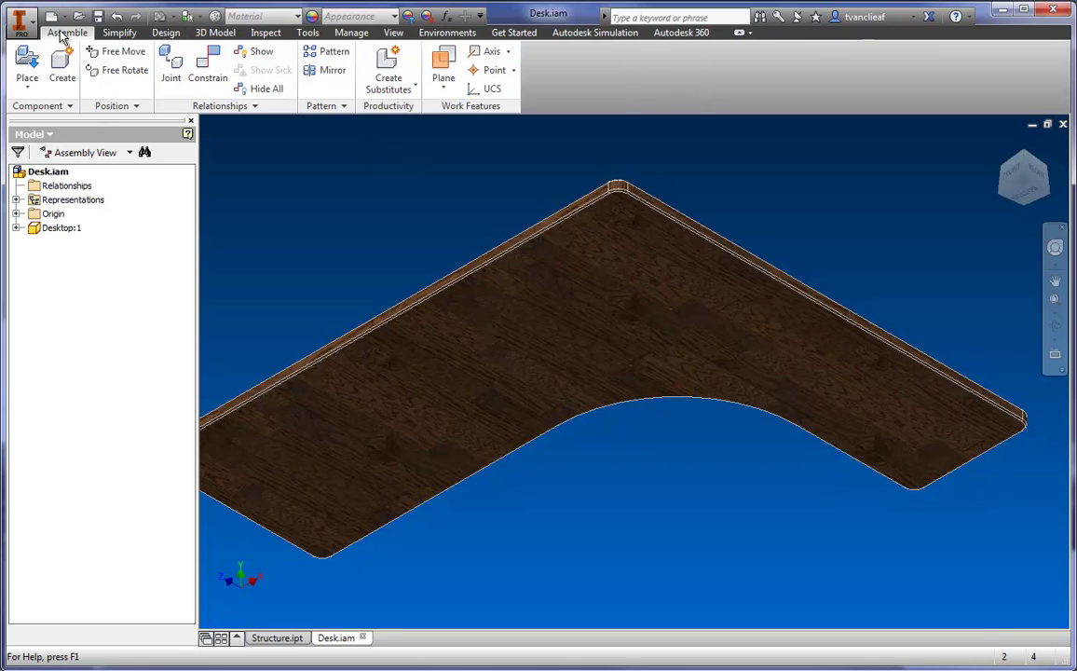
left_click(62, 76)
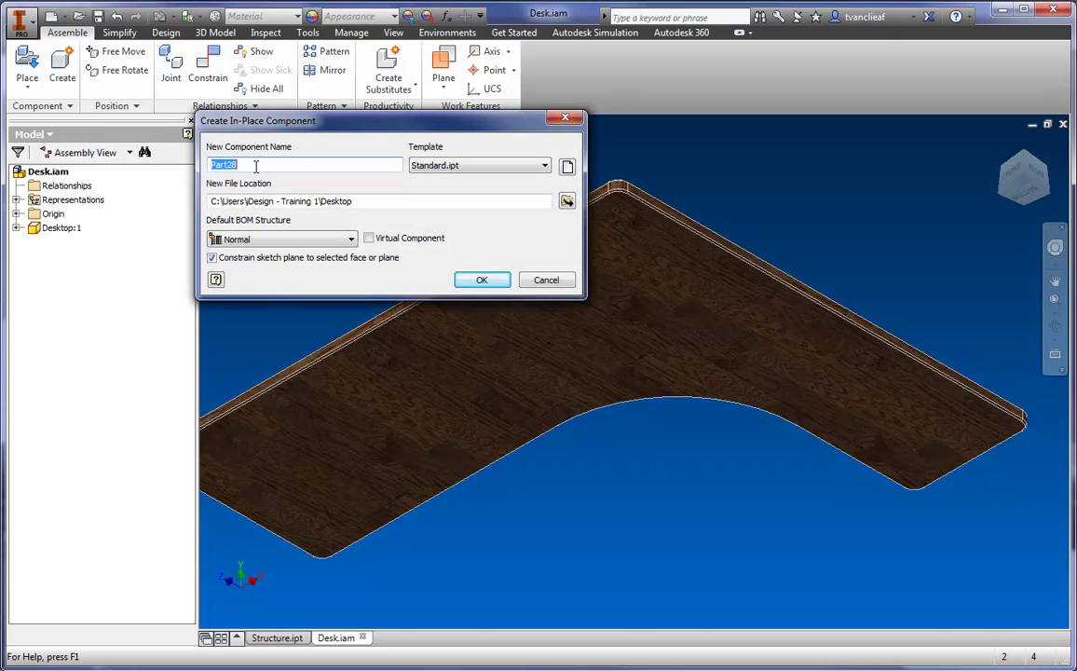
type("Frame")
left_click(482, 281)
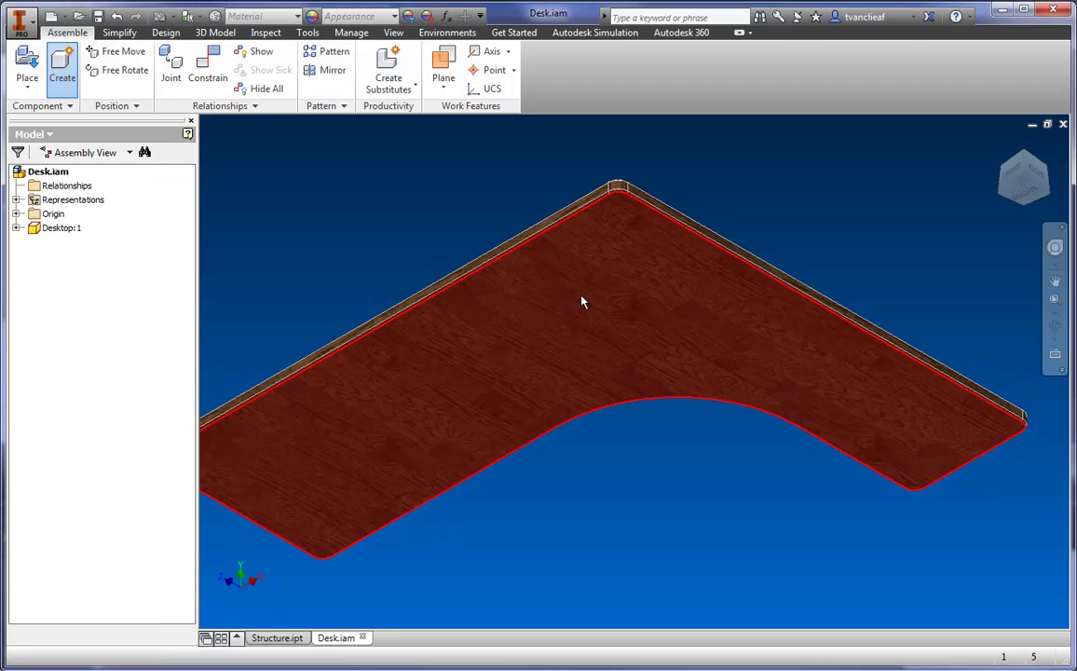
left_click(565, 312)
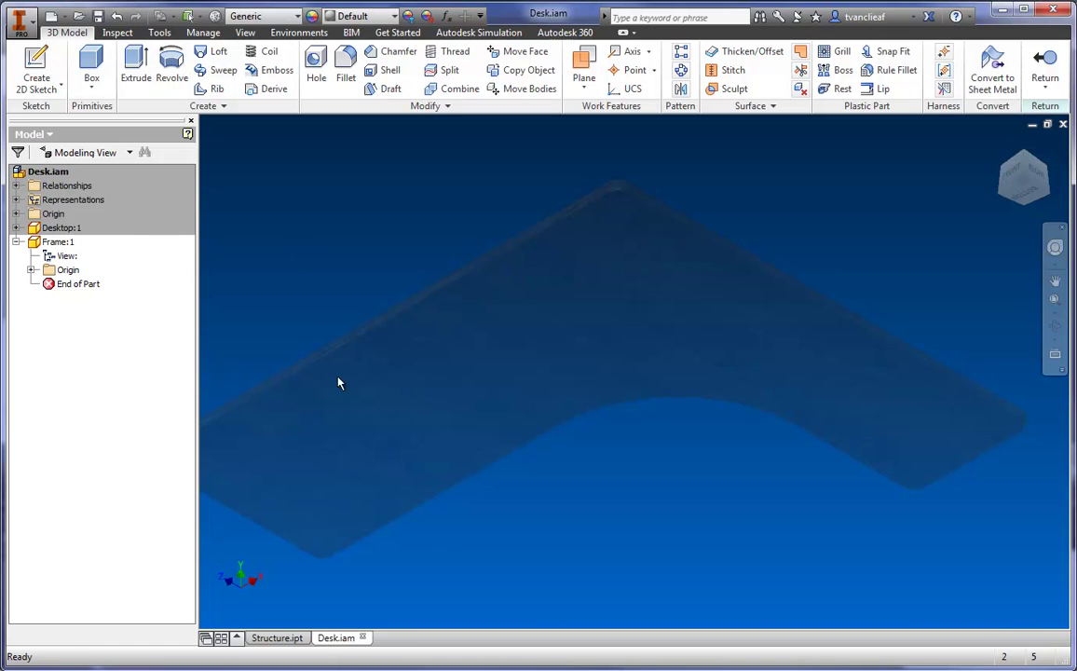
- Look at the Structure.ipt part as a reference and return to the Desk.iam assembly
left_click(276, 638)
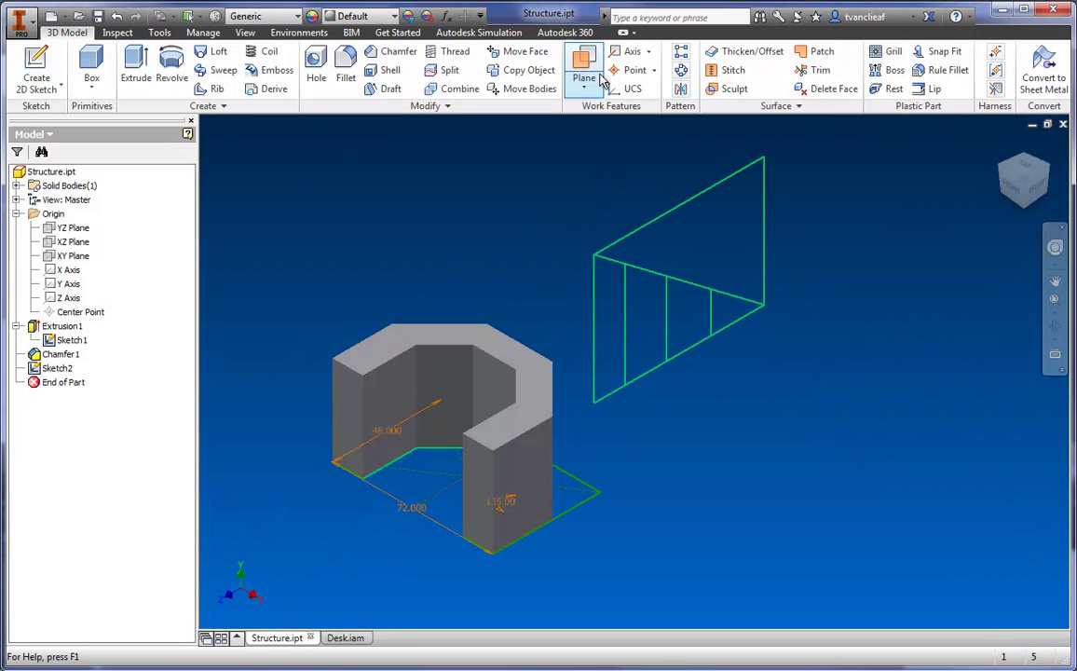
left_click(341, 638)
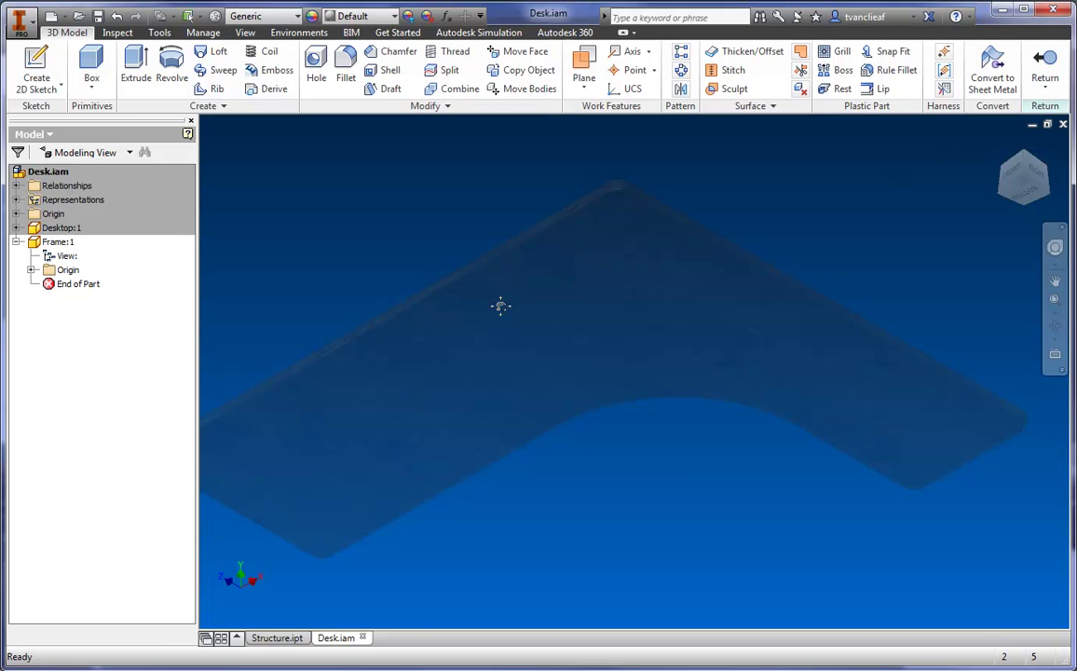
scroll(507, 304, "down", 2)
scroll(507, 355, "up", 3)
middle_click_drag(420, 277, 424, 258)
scroll(475, 307, "down", 3)
scroll(463, 319, "up", 3)
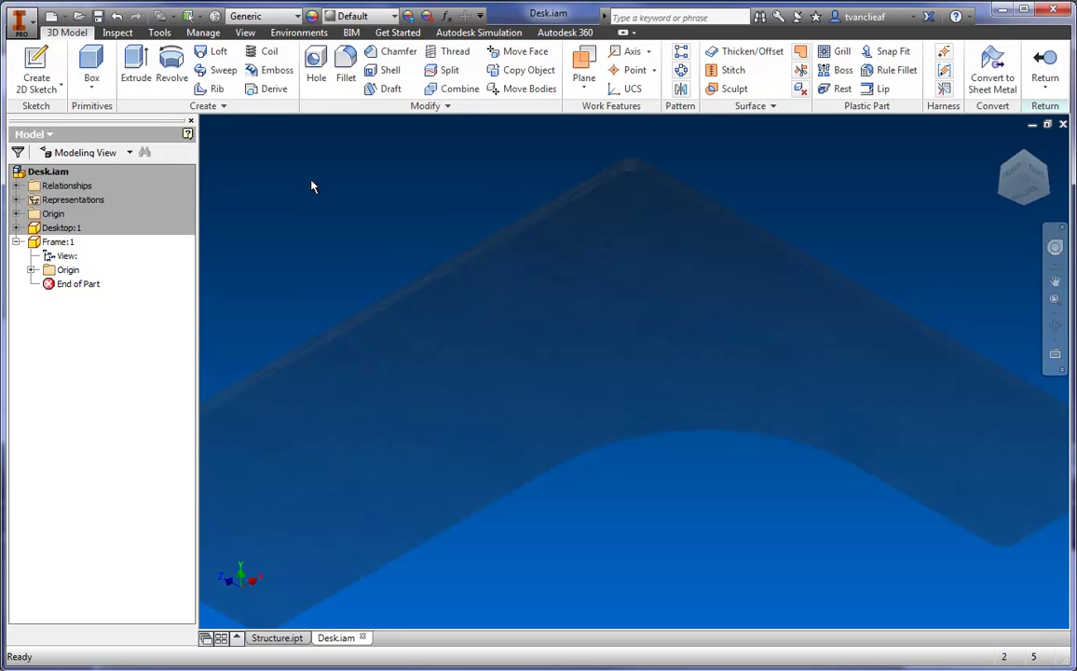
- Start a 2D sketch on the Frame part's horizontal origin plane, parallel to the desktop's underside
left_click(36, 84)
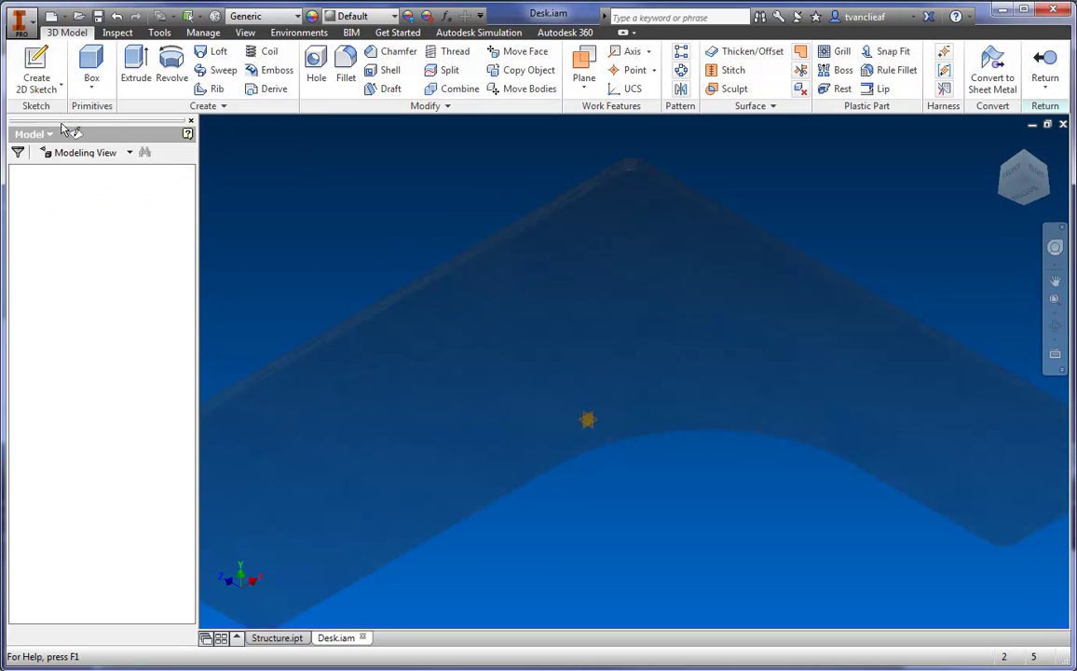
scroll(624, 410, "up", 5)
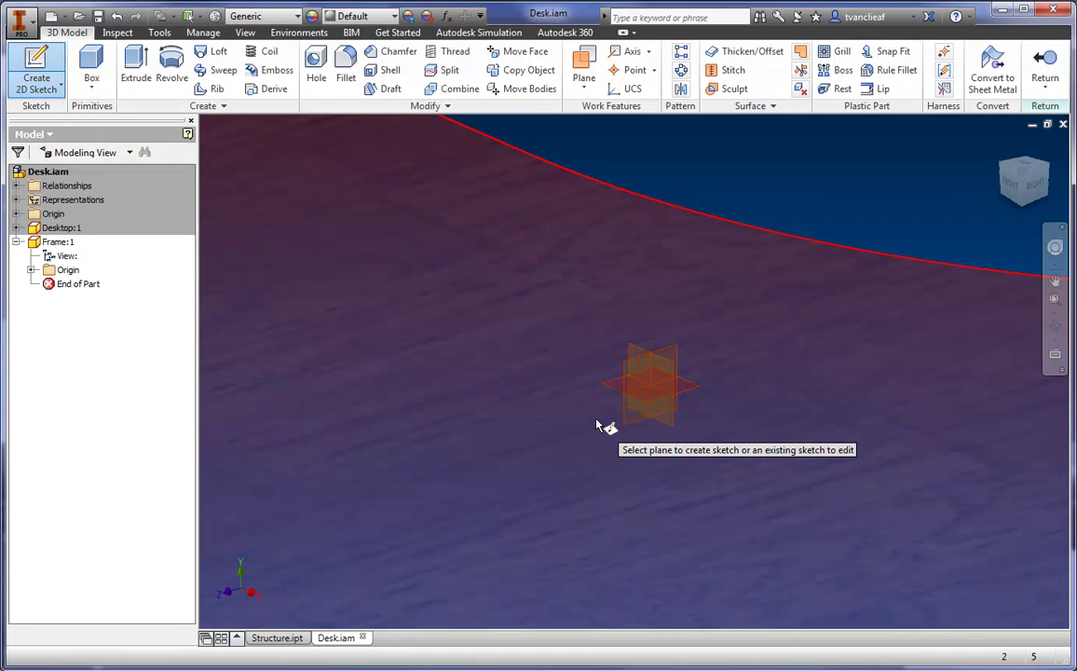
scroll(610, 391, "up", 2)
left_click(619, 389)
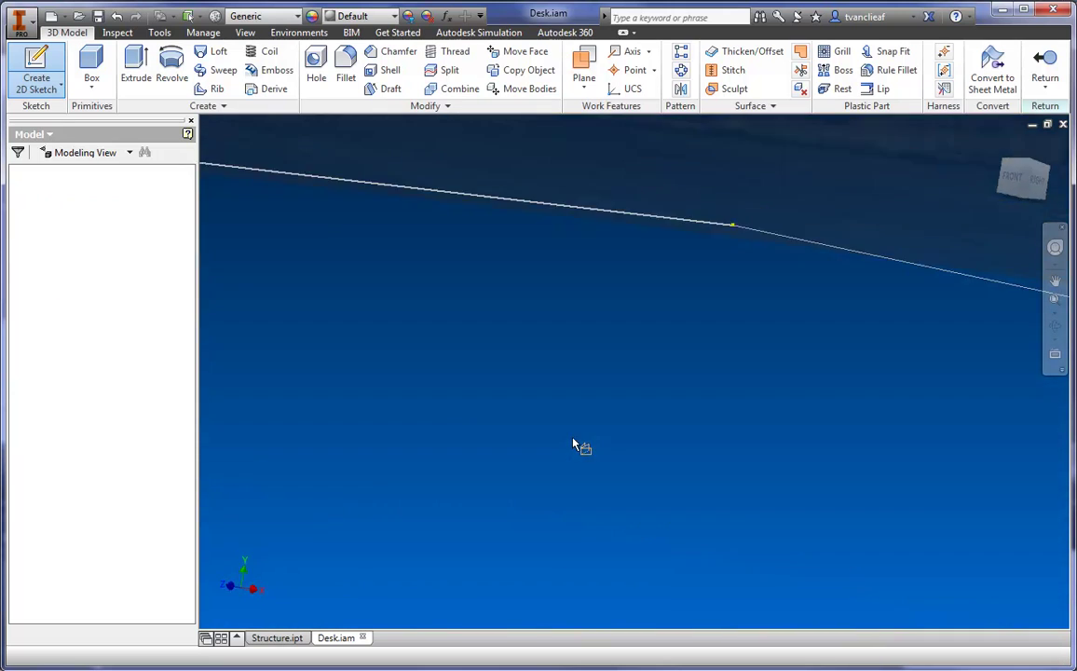
scroll(649, 361, "down", 6)
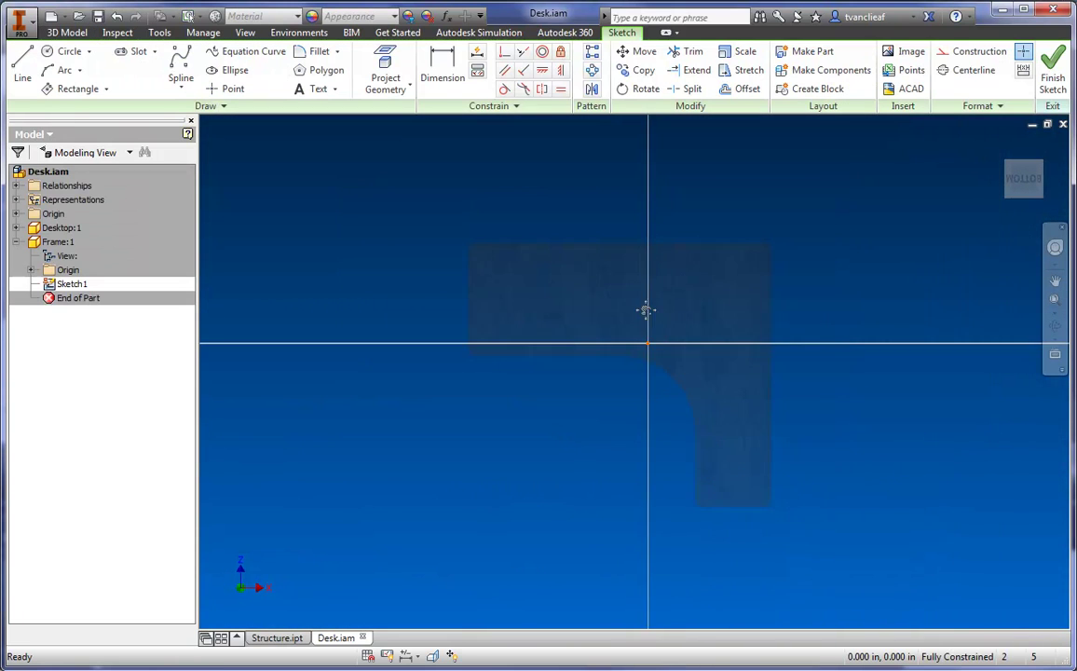
- Project the desktop's long back edge and the adjoining straight end edge of the wide wing into the sketch
mouse_move(639, 303)
middle_mouse_down()
mouse_move(598, 318)
mouse_move(616, 260)
middle_mouse_up()
scroll(594, 299, "up", 2)
left_click(395, 87)
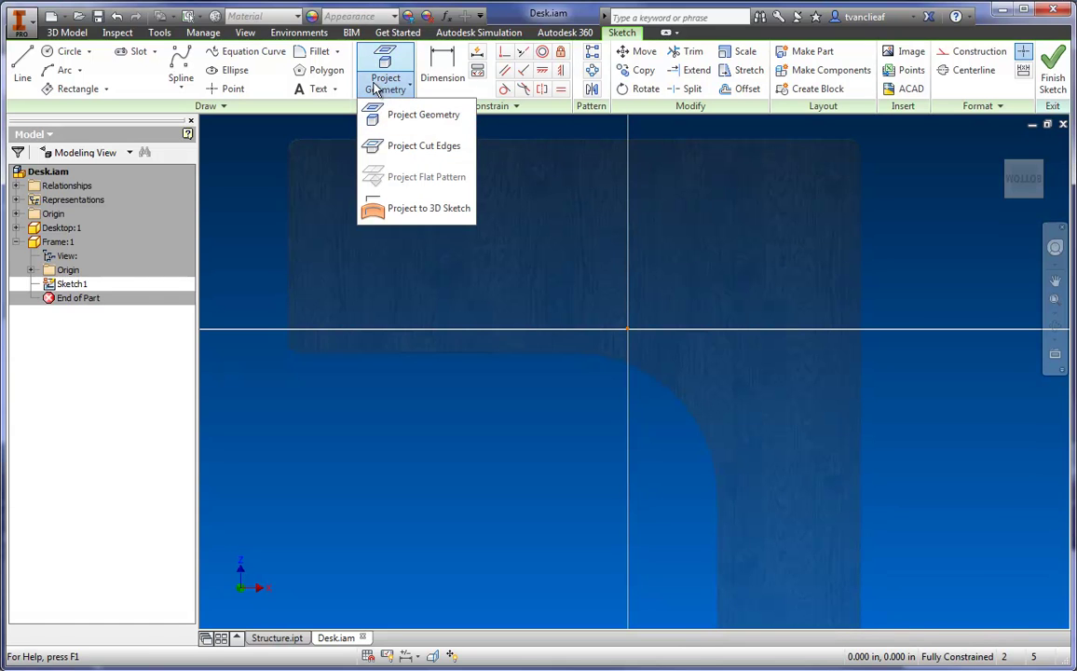
left_click(410, 124)
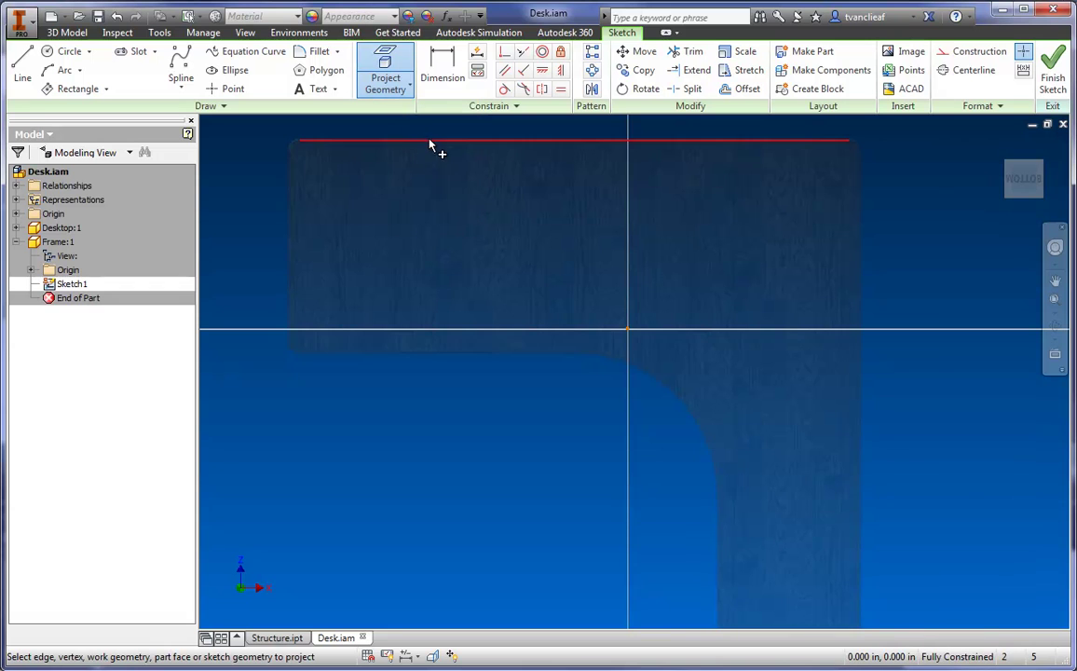
scroll(298, 141, "up", 3)
left_click(372, 140)
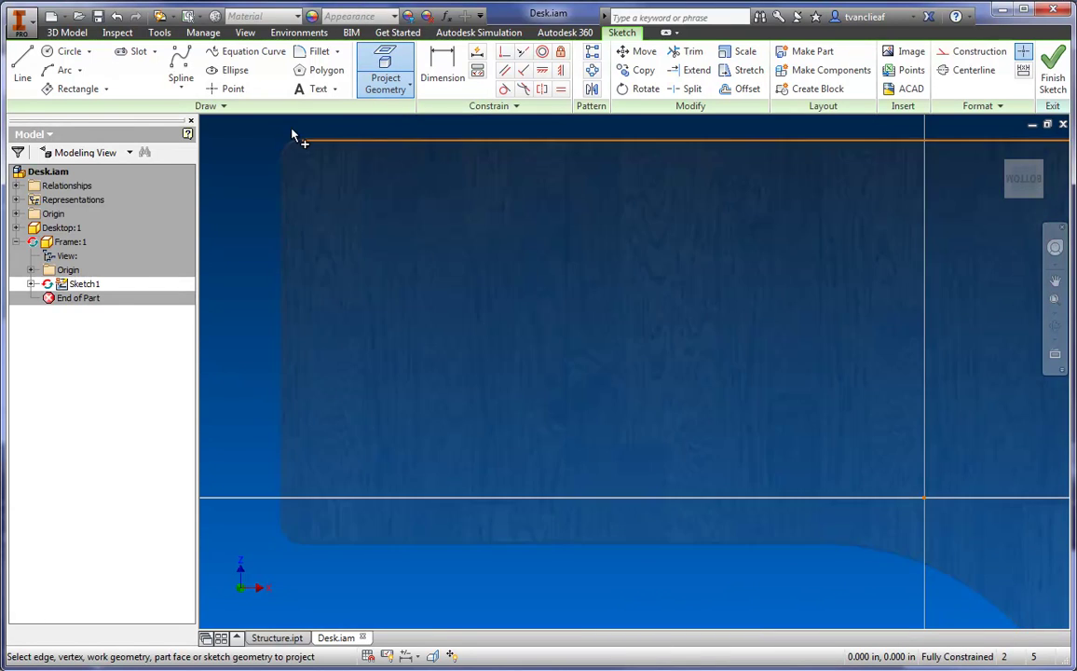
scroll(399, 279, "down", 3)
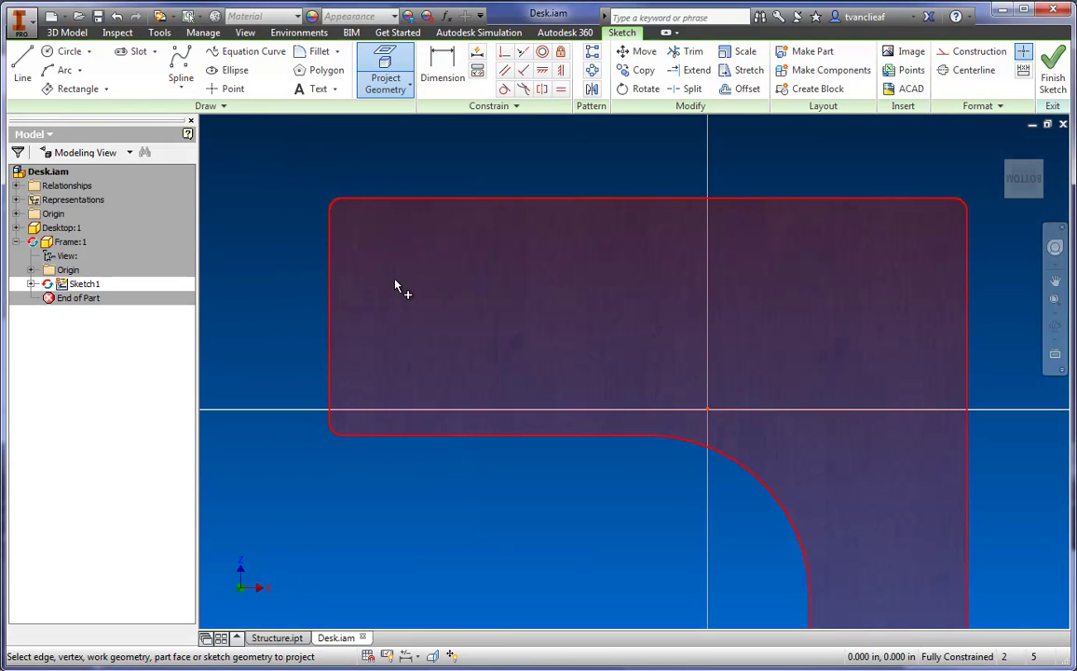
middle_click_drag(573, 286, 511, 227)
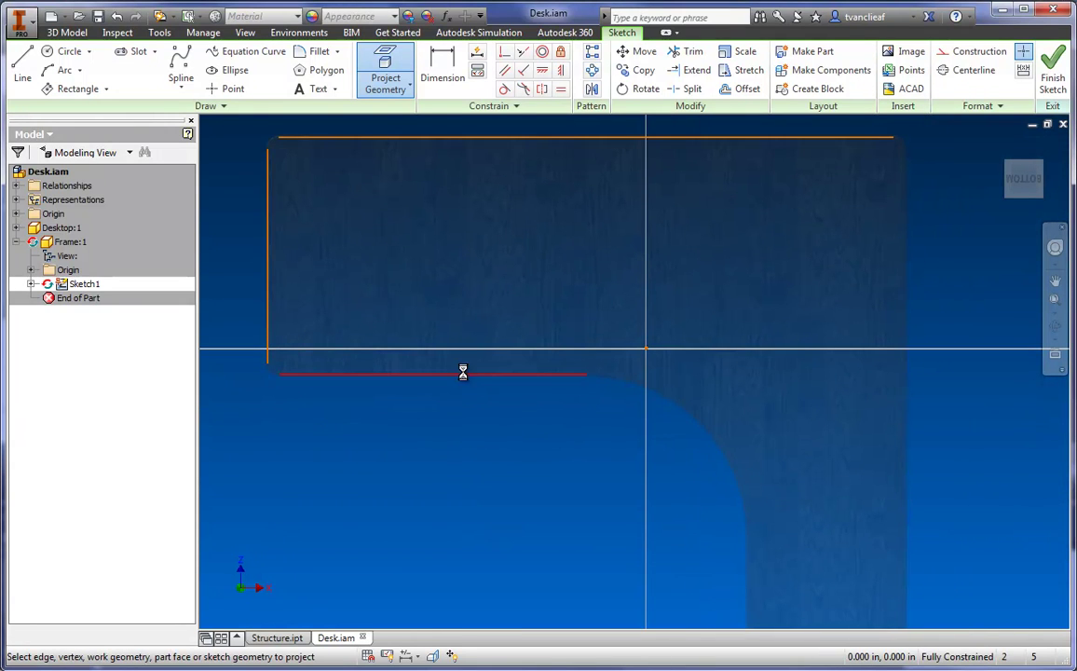
- Project the desktop's remaining straight edges: both inner edges beside the curve, the long outer side and the narrow wing's end
left_click(470, 376)
left_click(749, 572)
middle_click_drag(851, 491, 794, 440)
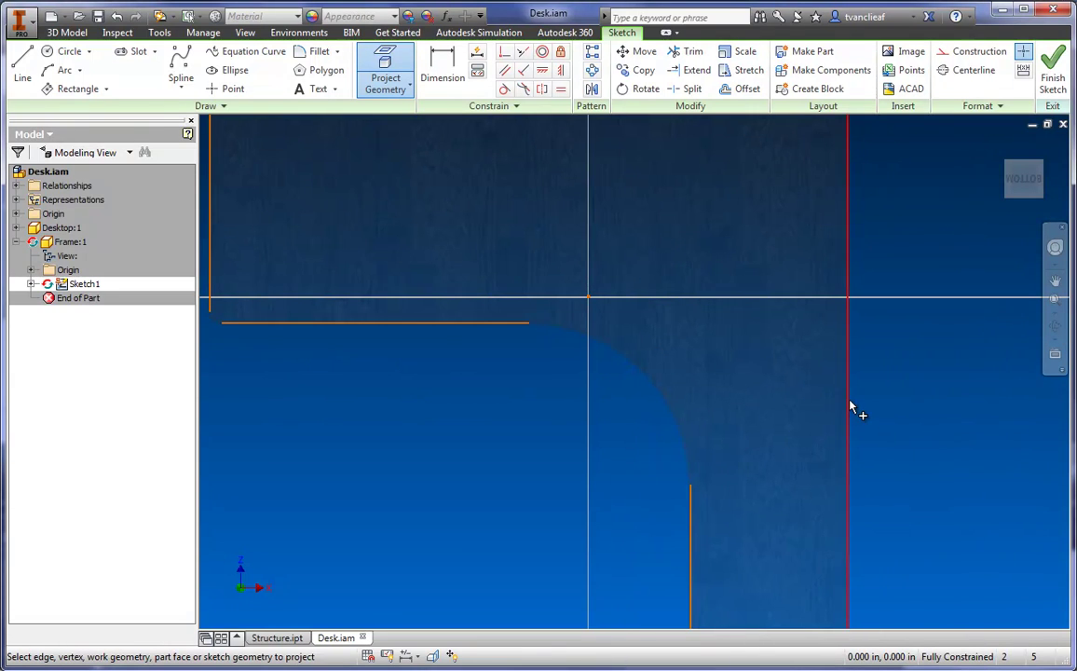
scroll(824, 411, "down", 4)
left_click(800, 414)
scroll(677, 410, "up", 3)
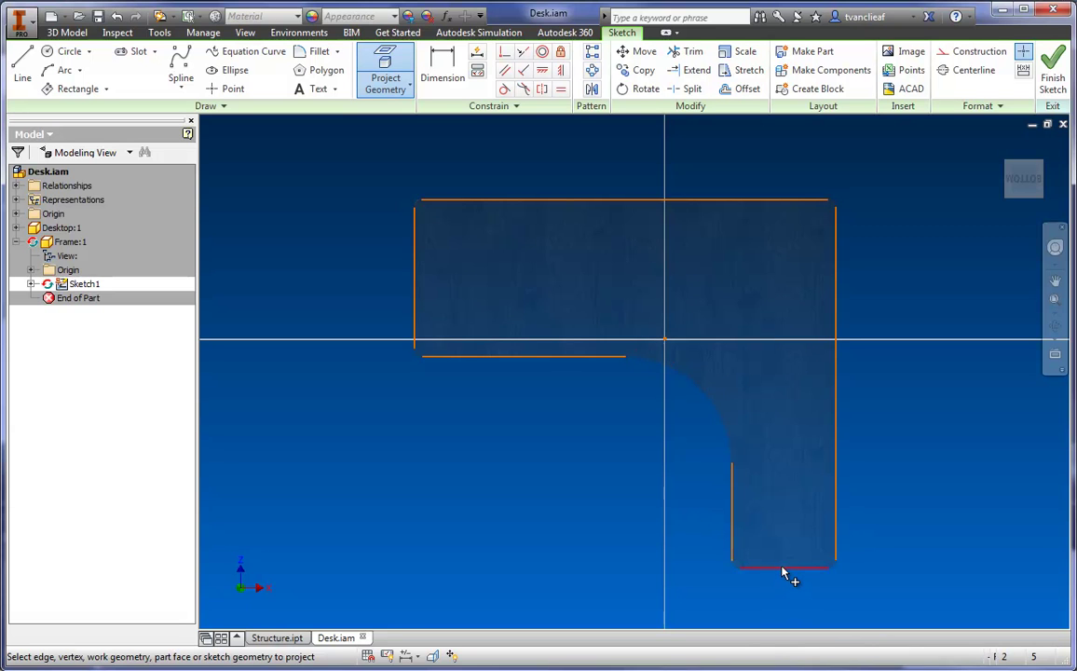
middle_click_drag(614, 419, 572, 423)
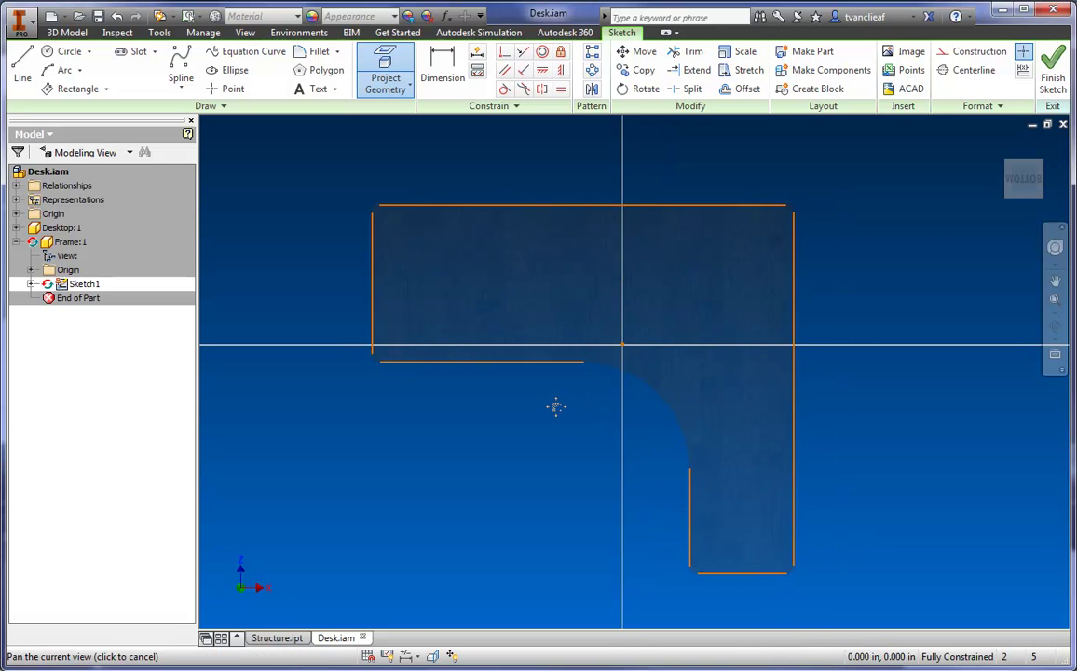
- Convert all the projected desktop edges to construction lines
left_click(741, 89)
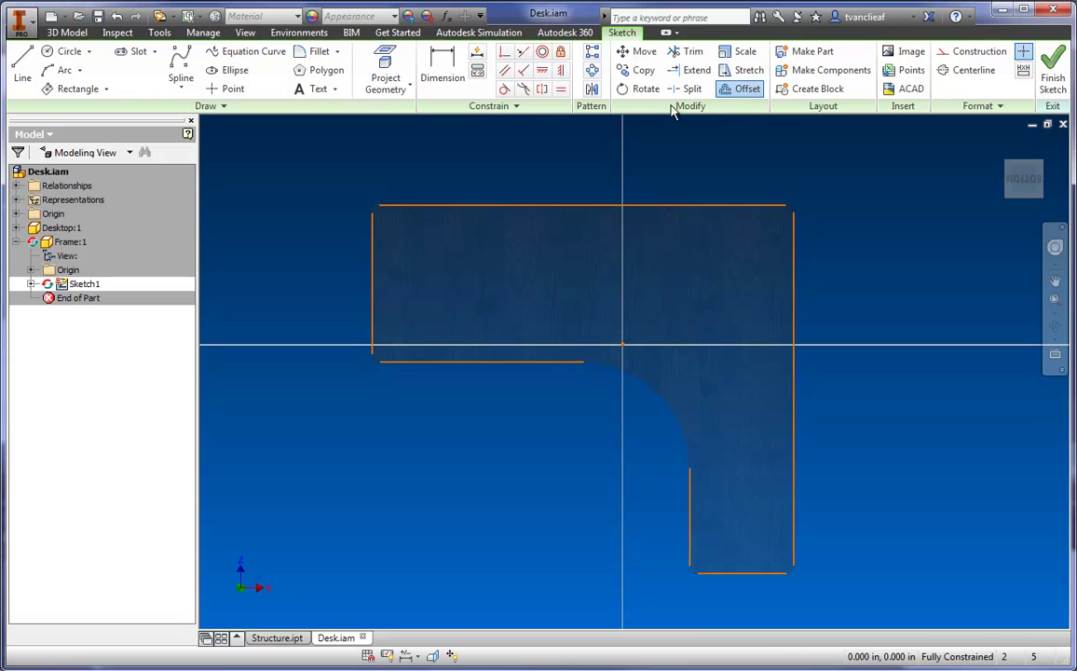
key("Escape")
left_click_drag(349, 179, 858, 584)
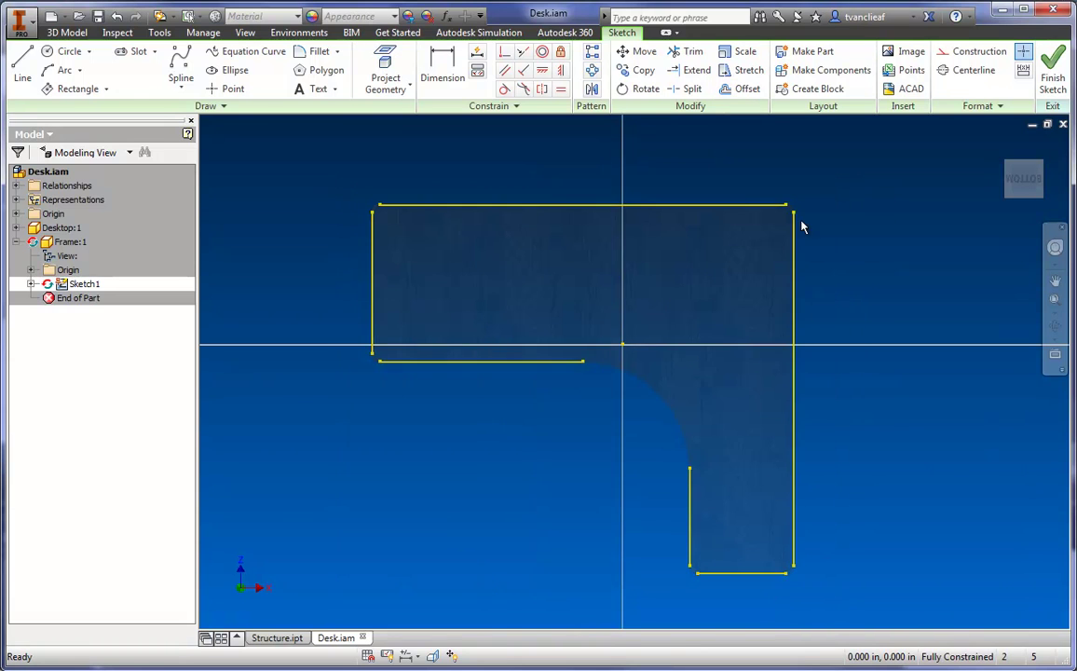
left_click(976, 52)
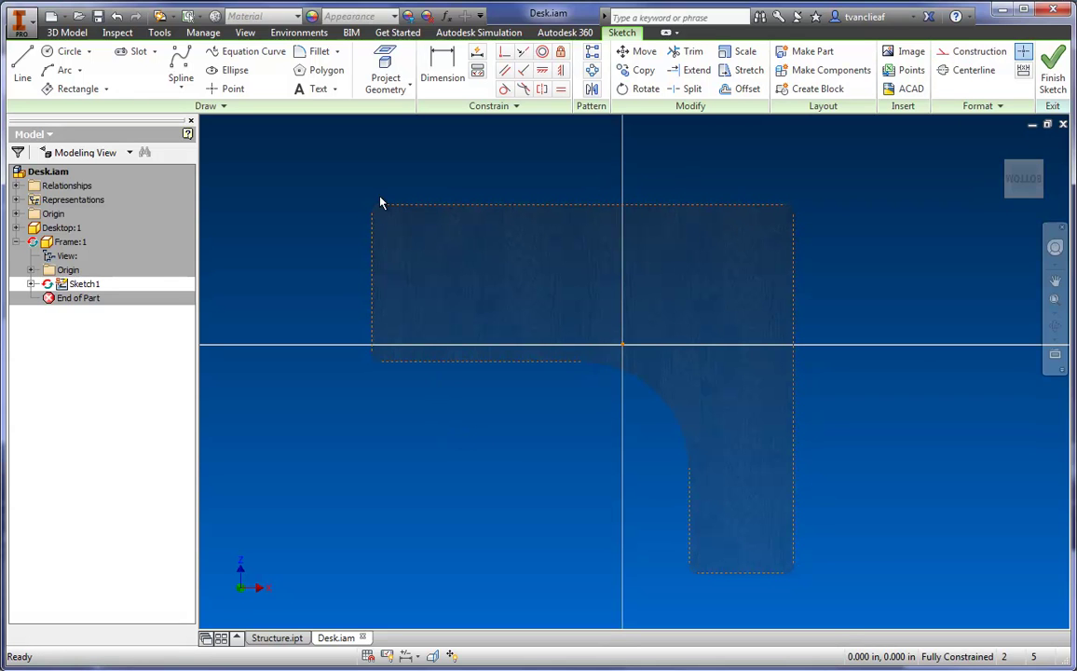
- Offset the back edge about 1.8 in inward, the long outer side edge inward, and the wide wing's inner edge about 3.6 in inward
mouse_move(552, 312)
middle_mouse_down()
mouse_move(428, 385)
mouse_move(511, 265)
middle_mouse_up()
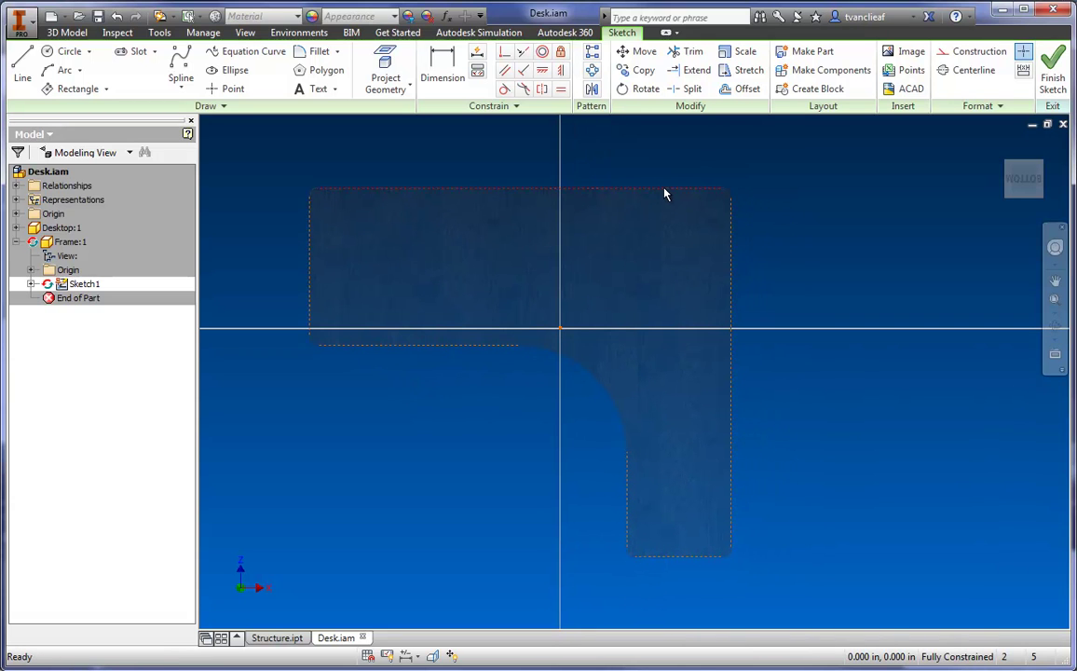
left_click(744, 93)
left_click(608, 191)
left_click(606, 211)
left_click(729, 279)
left_click(709, 277)
left_click(448, 346)
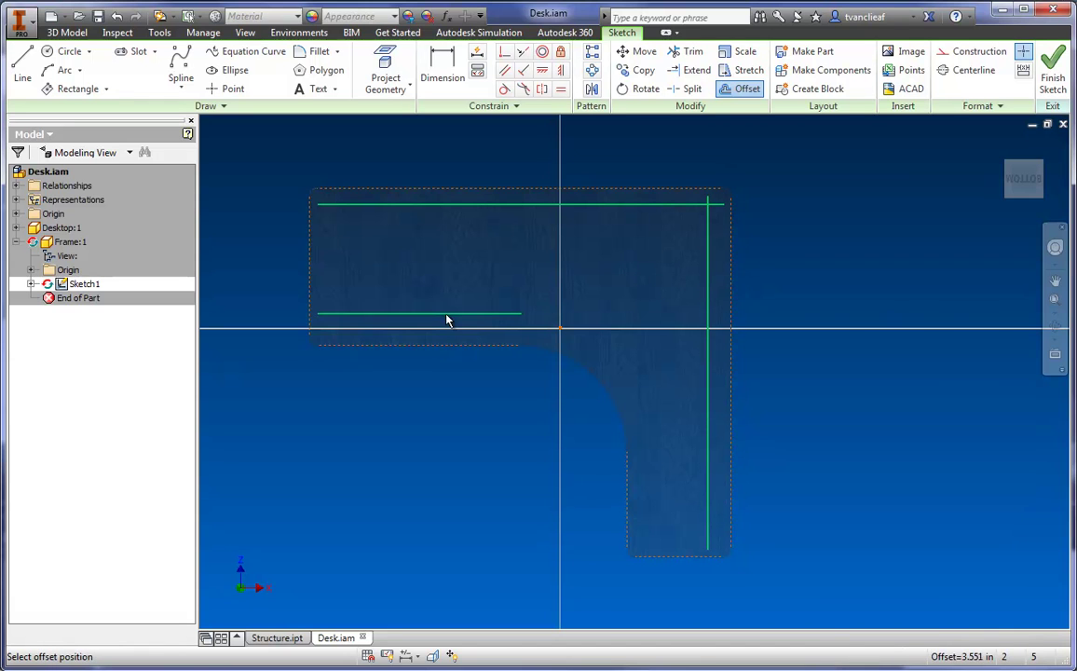
left_click(447, 315)
- Offset the wide wing's end edge about 2.2 in inward, plus the narrow wing's end edge and inner edge inward
left_click(315, 272)
left_click(328, 272)
left_click(671, 556)
left_click(657, 529)
left_click(628, 506)
left_click(646, 502)
key("F2")
left_click_drag(605, 489, 609, 489)
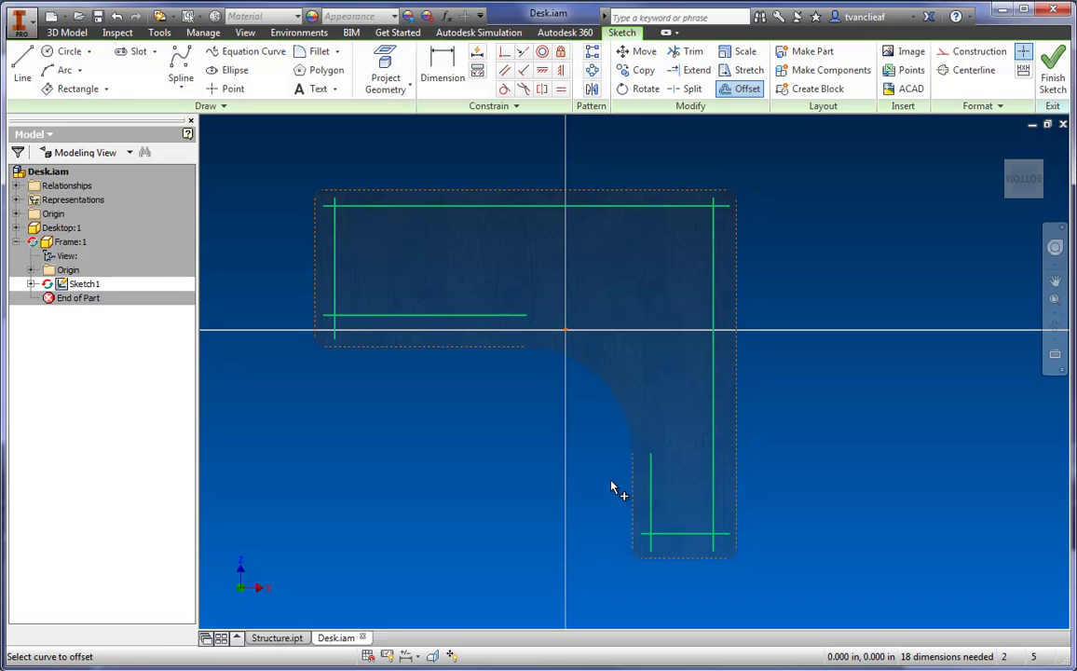
- Dimension the offsets of the back frame line and the wide wing's end and inner frame lines from their desktop edges
left_click(443, 70)
left_click(365, 205)
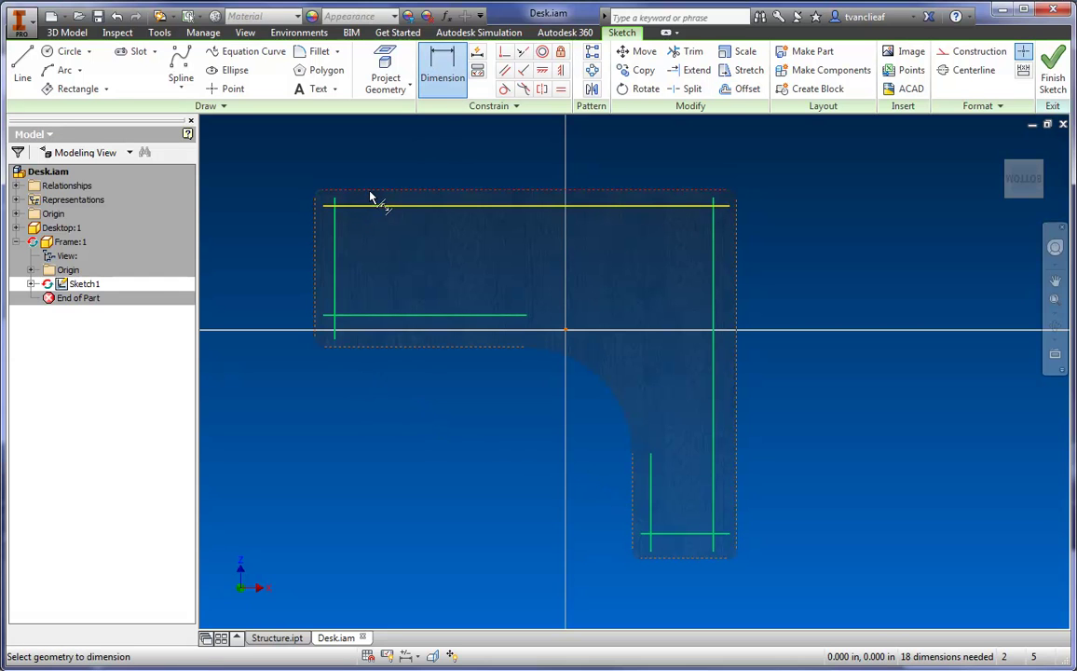
left_click(281, 174)
left_click(336, 218)
left_click(336, 294)
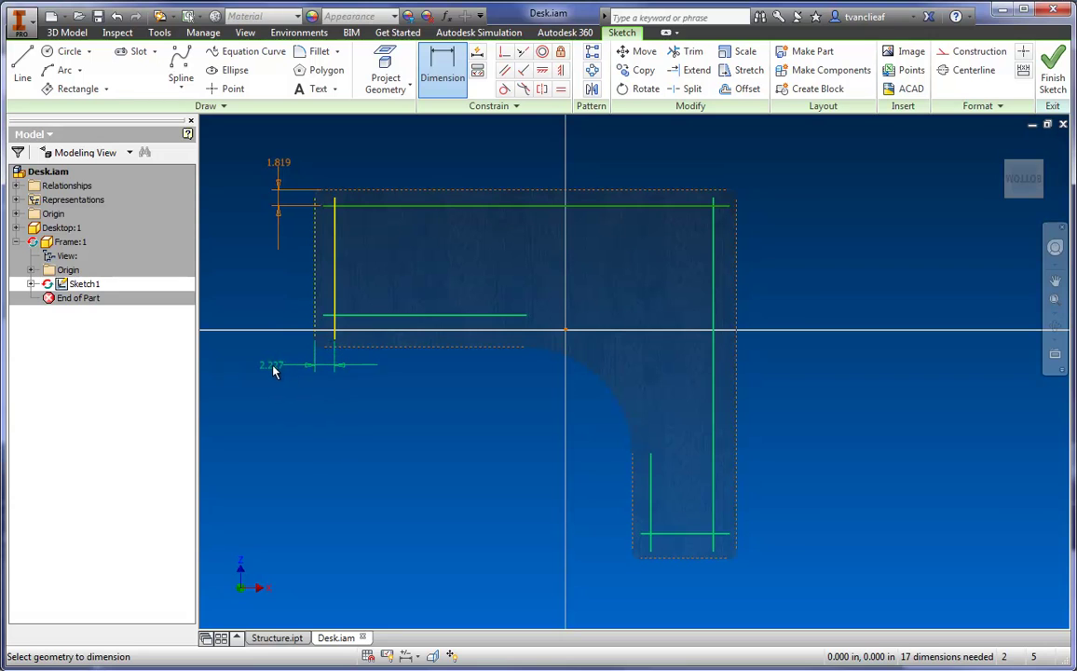
left_click(273, 369)
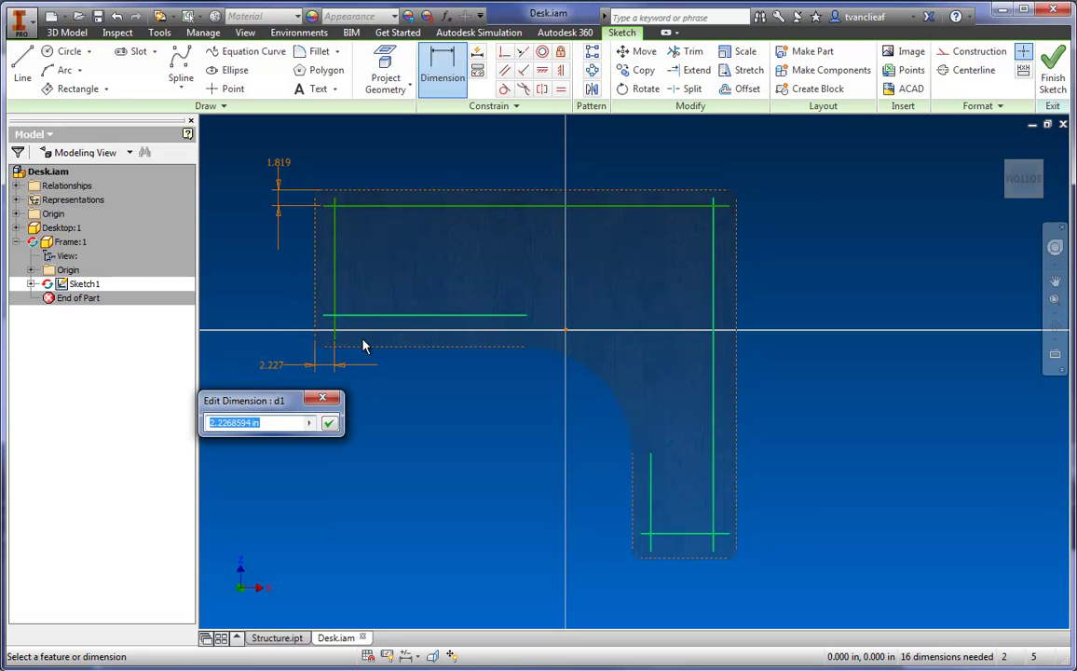
left_click(329, 423)
left_click(371, 318)
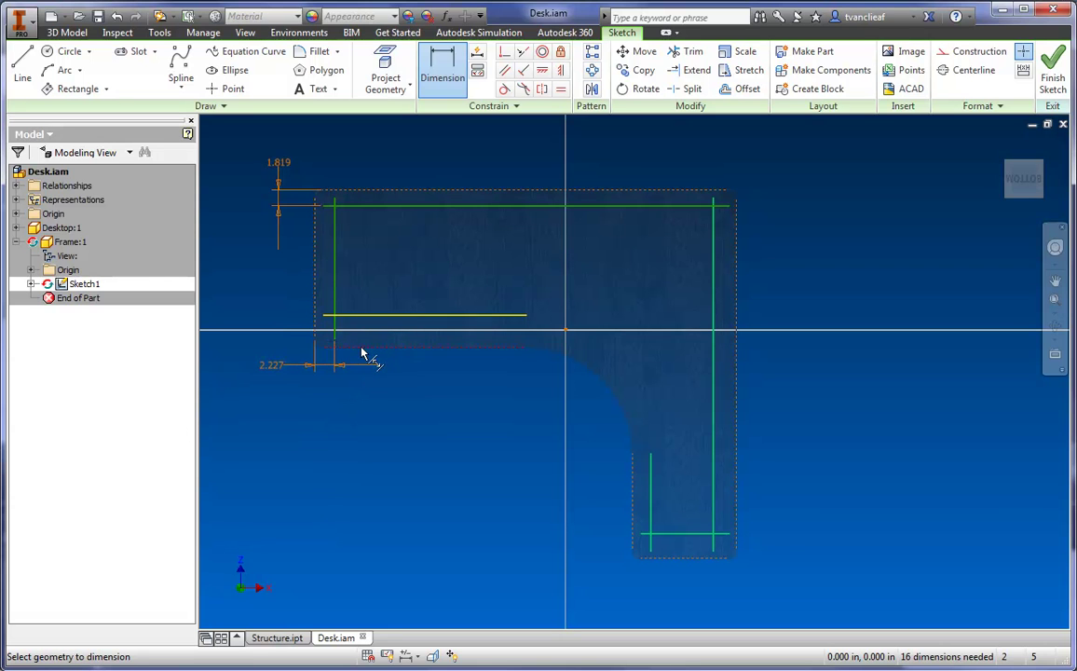
left_click(352, 412)
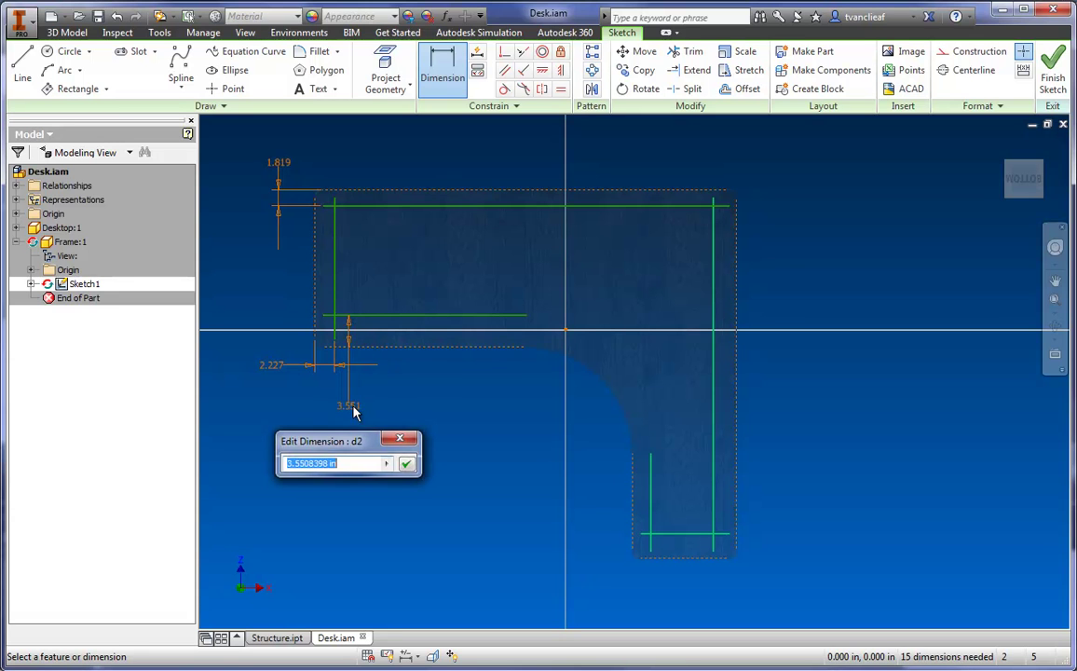
left_click(408, 460)
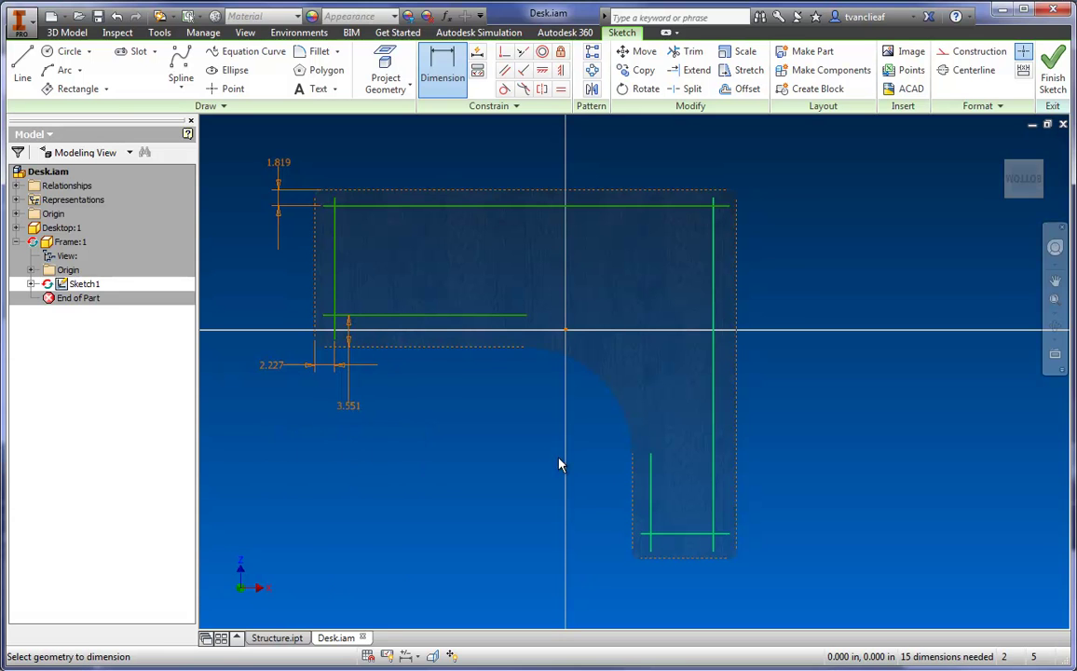
- Dimension the offsets of the narrow wing's inner, end and long outer frame lines from their desktop edges
left_click(651, 506)
left_click(589, 588)
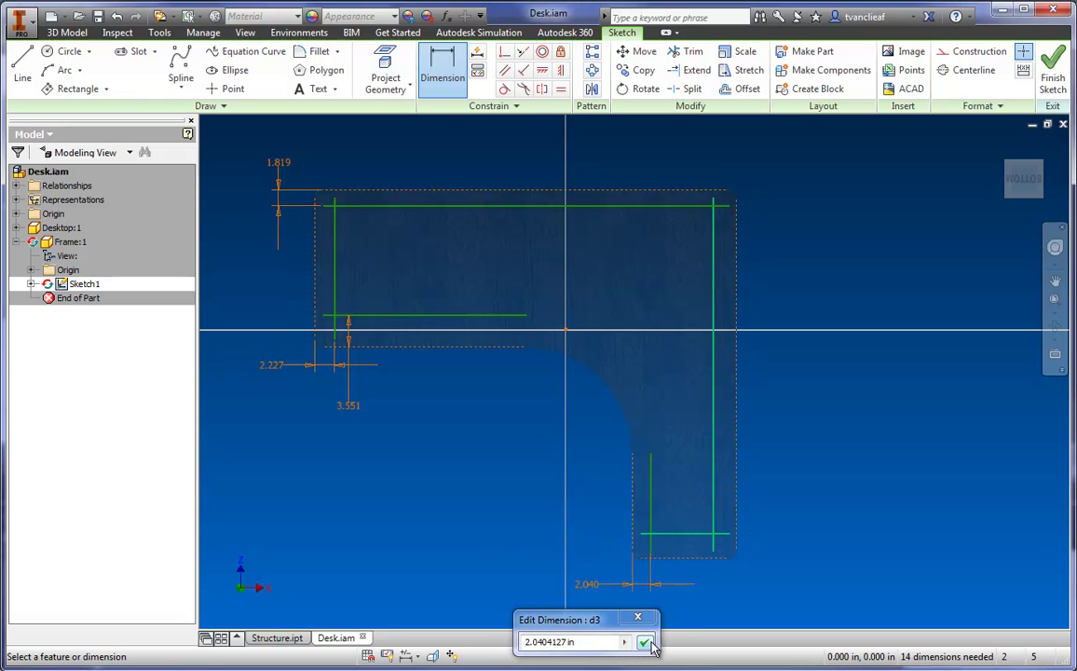
key("Return")
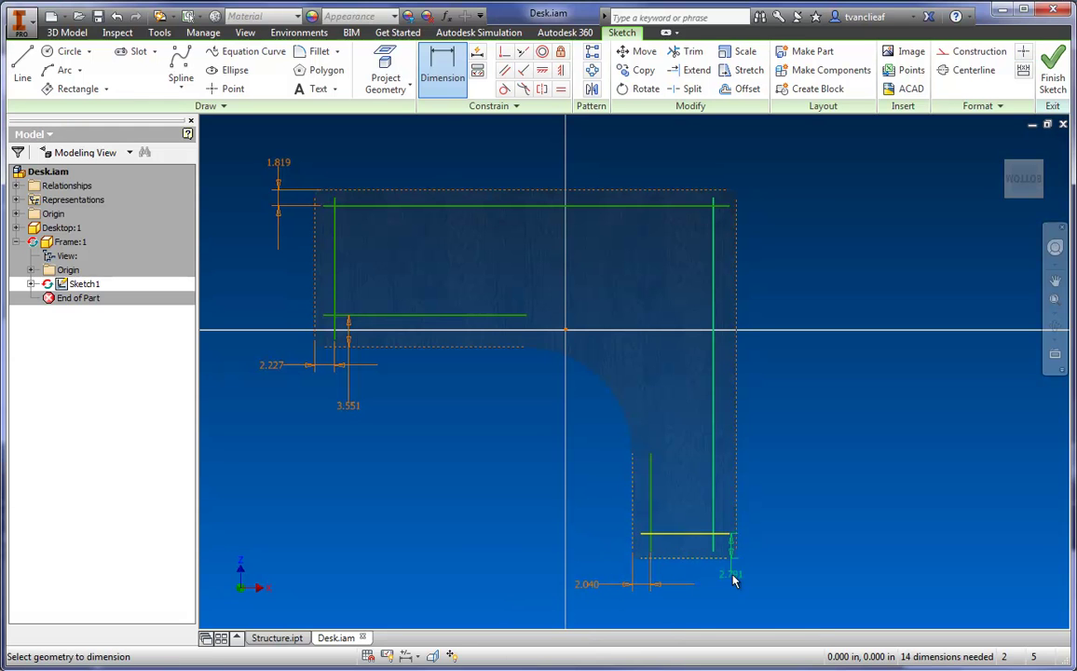
left_click(753, 591)
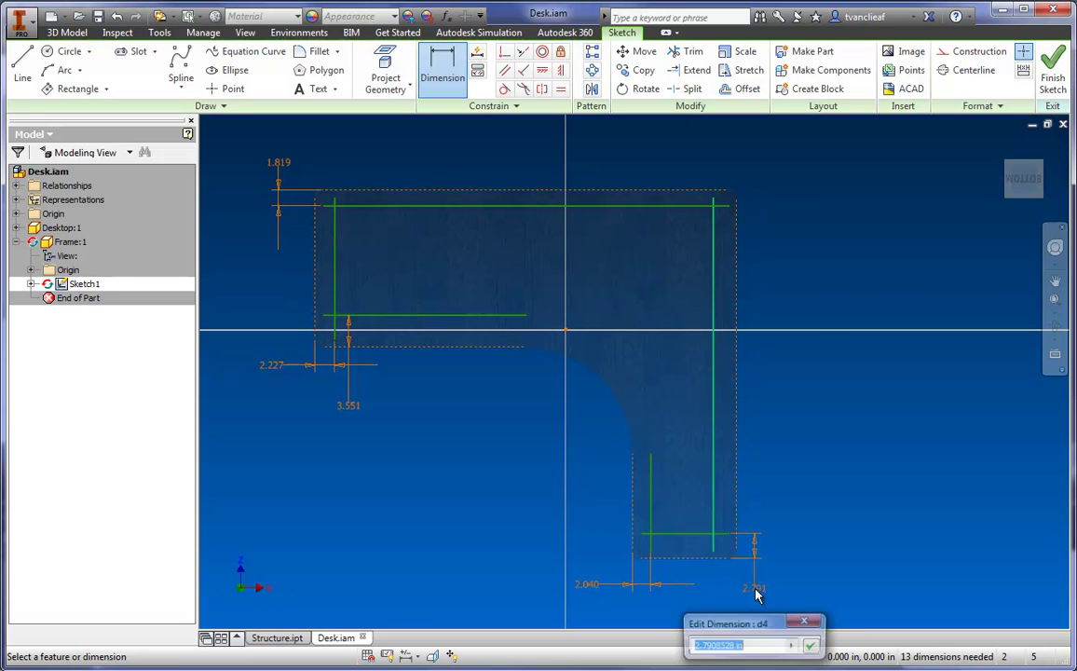
left_click(811, 644)
left_click(714, 479)
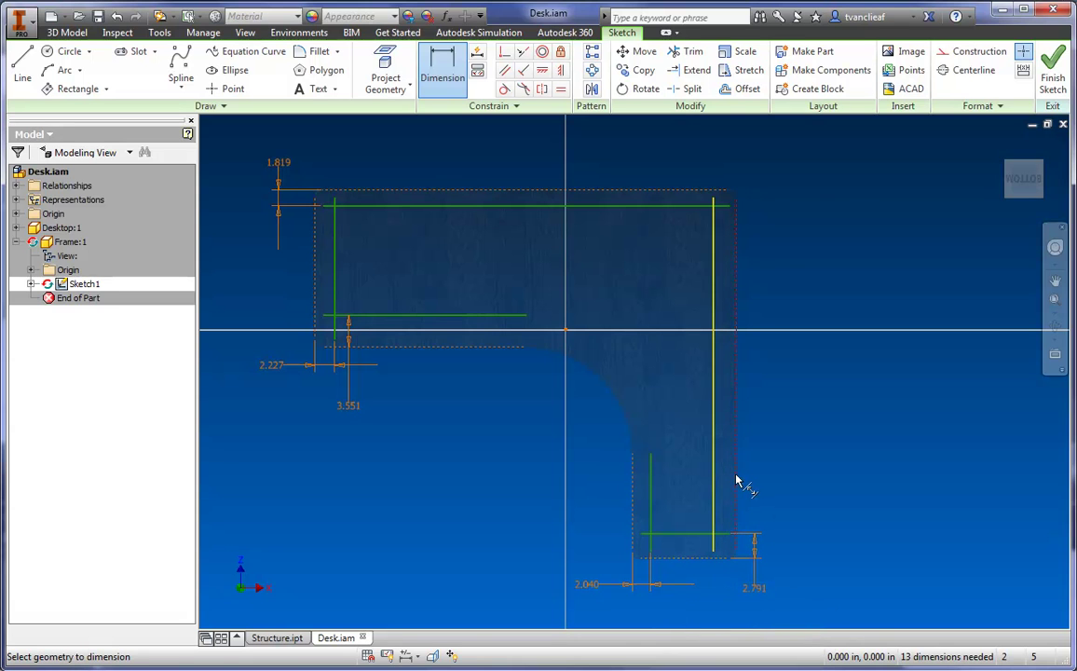
left_click(736, 481)
left_click(770, 446)
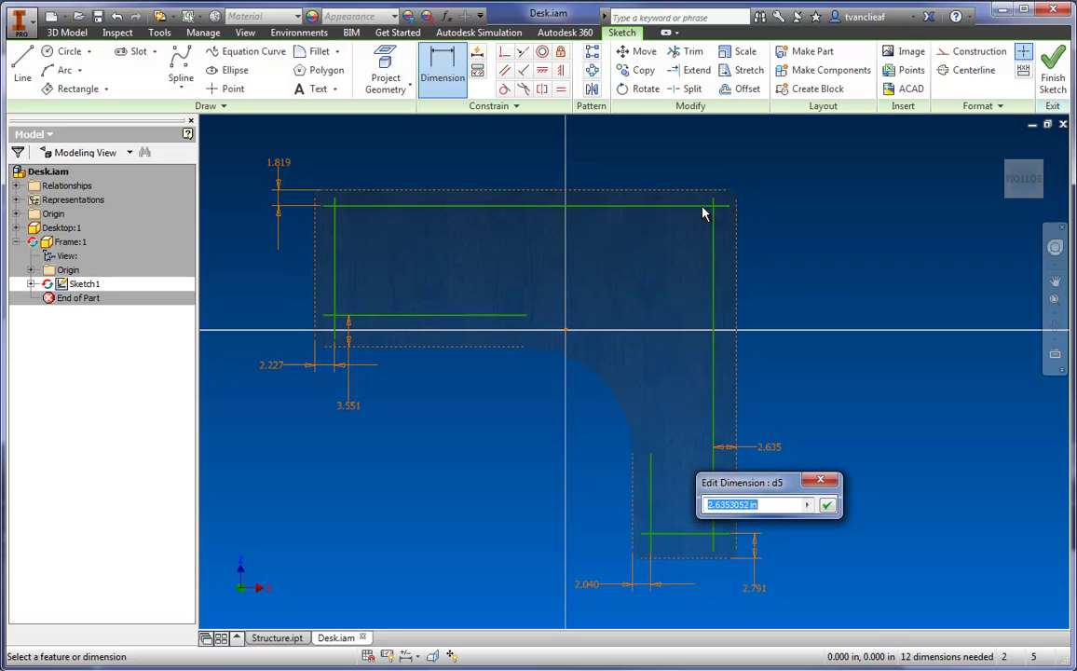
left_click(828, 505)
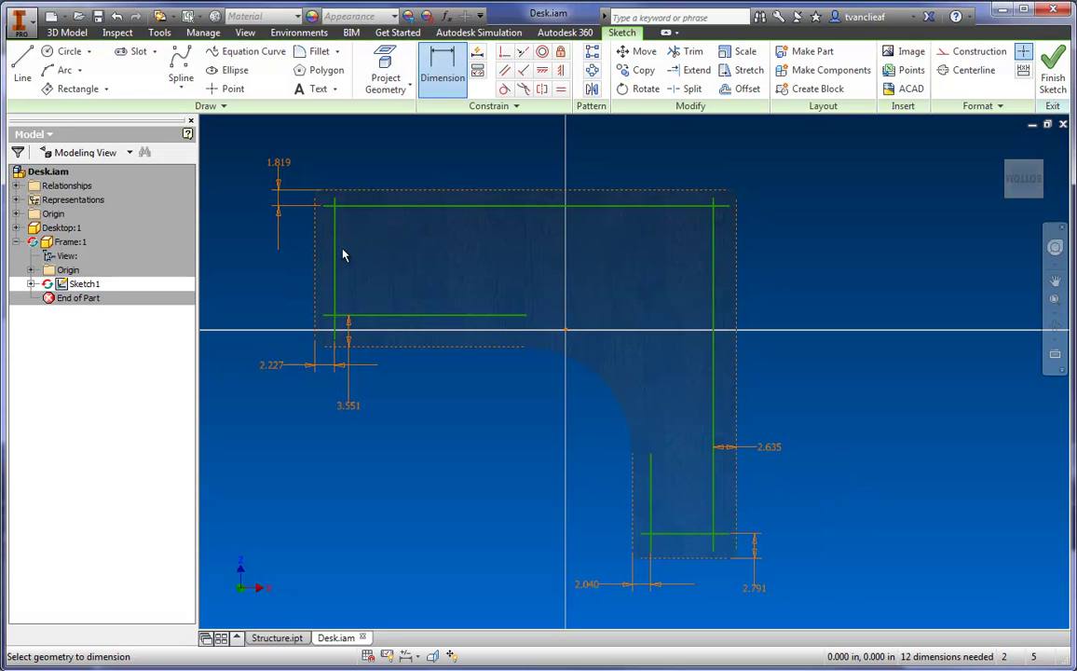
- Set the back frame line's offset from the desktop edge to 2 in
double_click(277, 170)
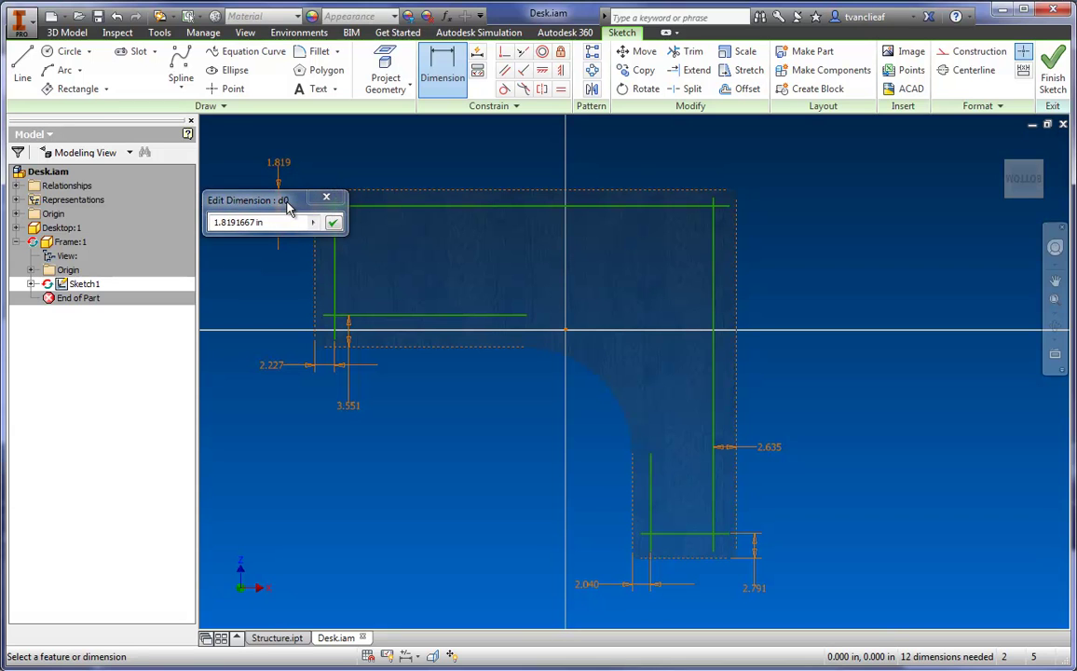
left_click_drag(283, 221, 221, 222)
type("2")
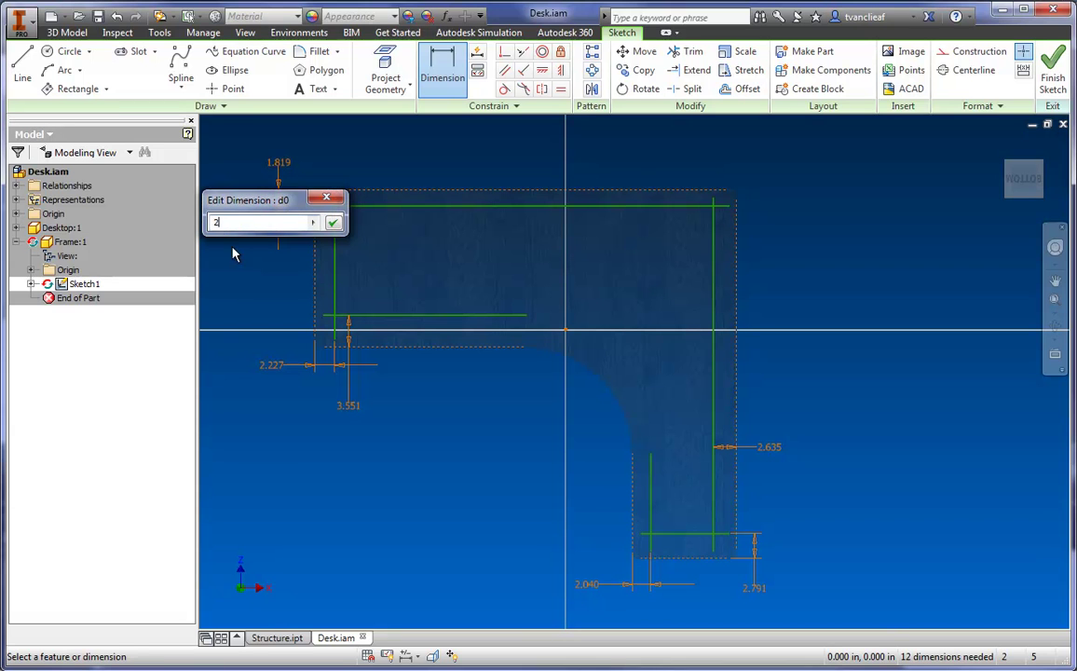
left_click(332, 225)
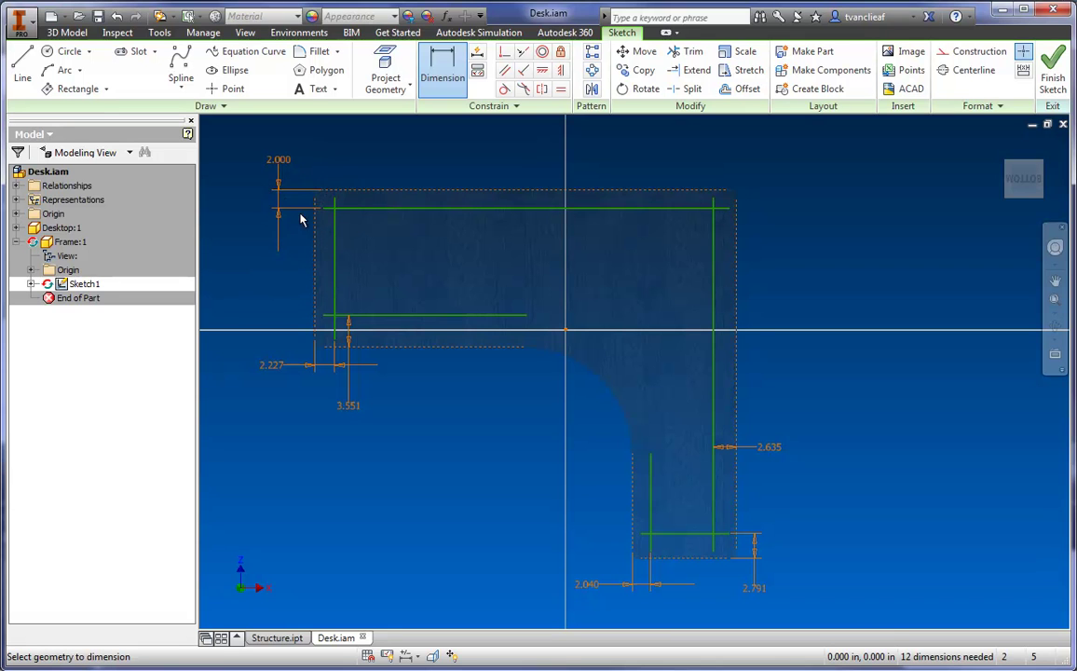
- Link the wide wing's end and inner edge offsets to the back edge's offset dimension, d0
middle_click_drag(266, 235, 297, 288)
key("Escape")
double_click(293, 388)
type("d0")
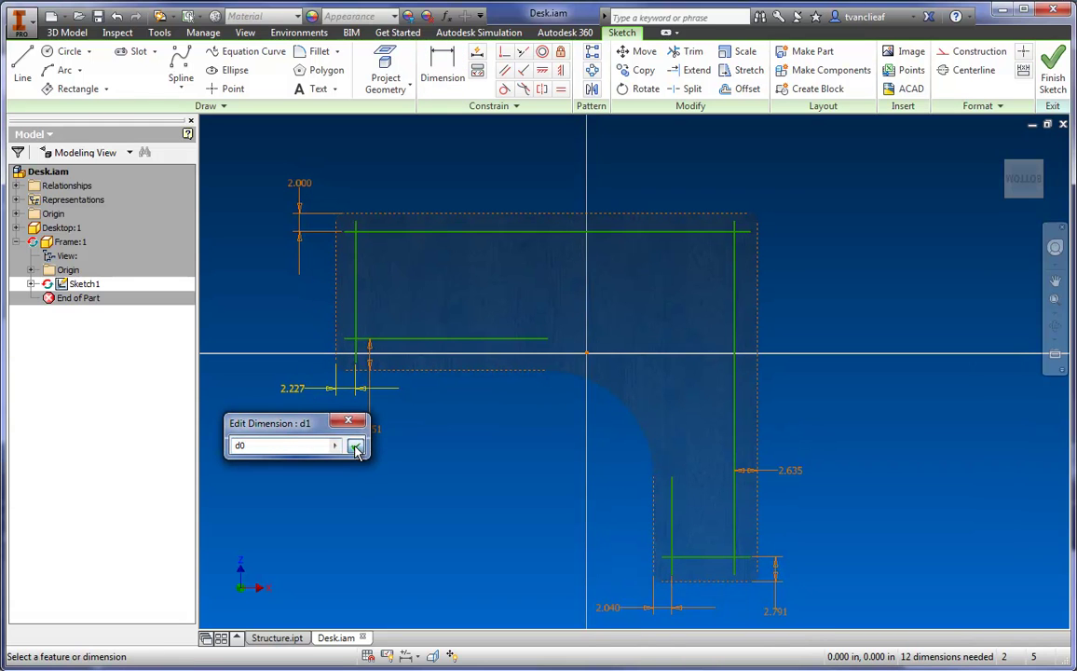
left_click(355, 445)
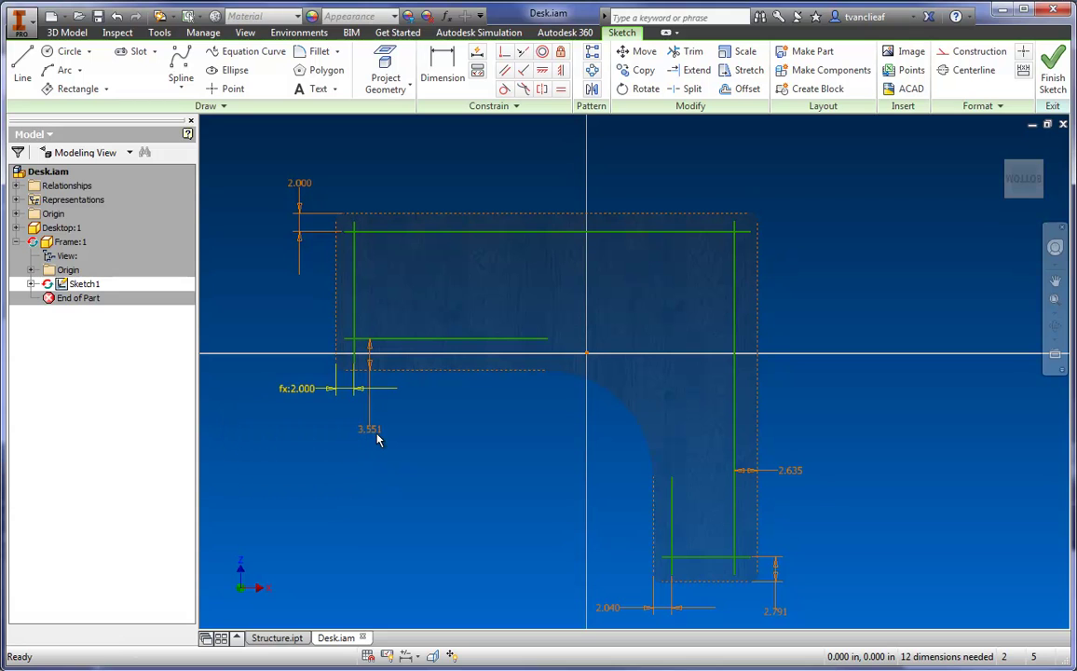
double_click(372, 437)
left_click(302, 186)
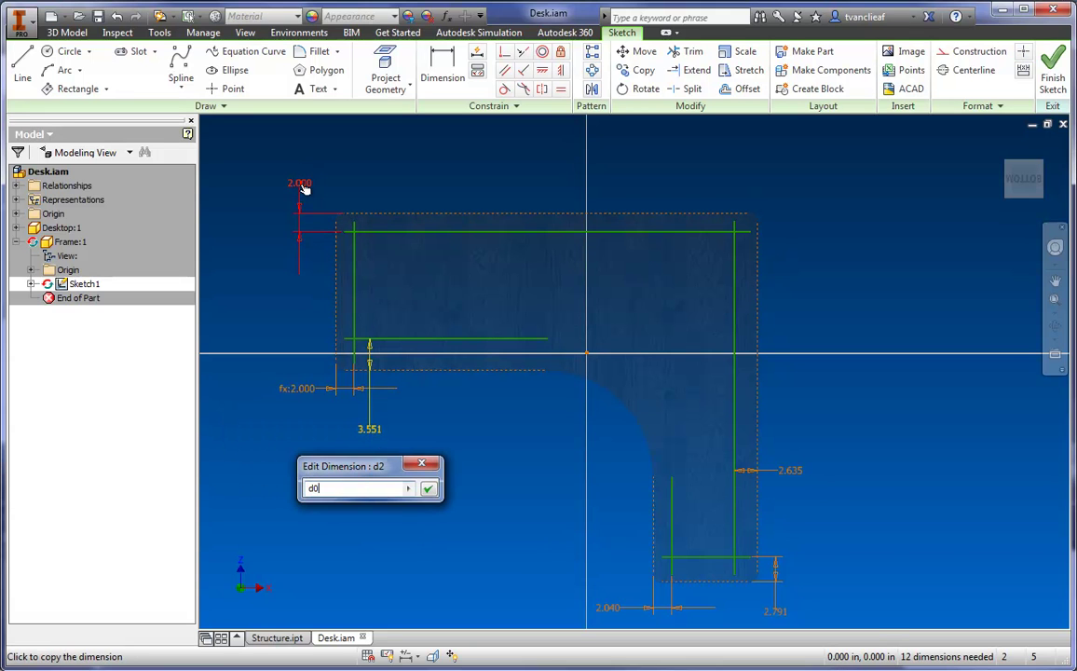
left_click(427, 488)
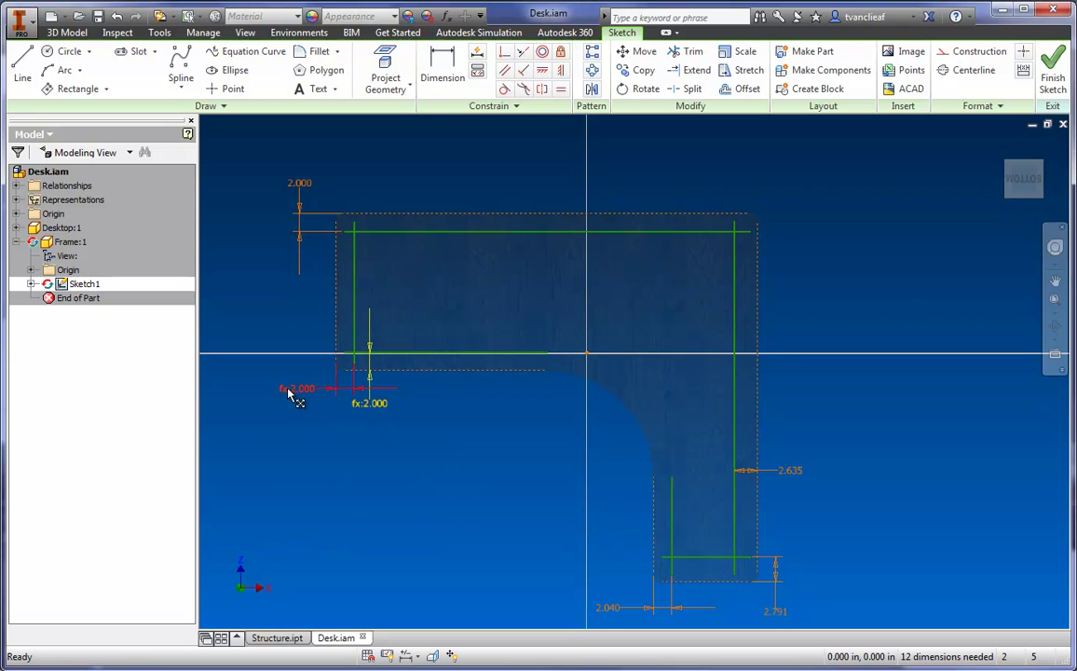
- Link the narrow wing's inner edge offset to the back edge's dimension, and its end offset to the inner edge's dimension, d3
middle_click_drag(610, 537, 587, 480)
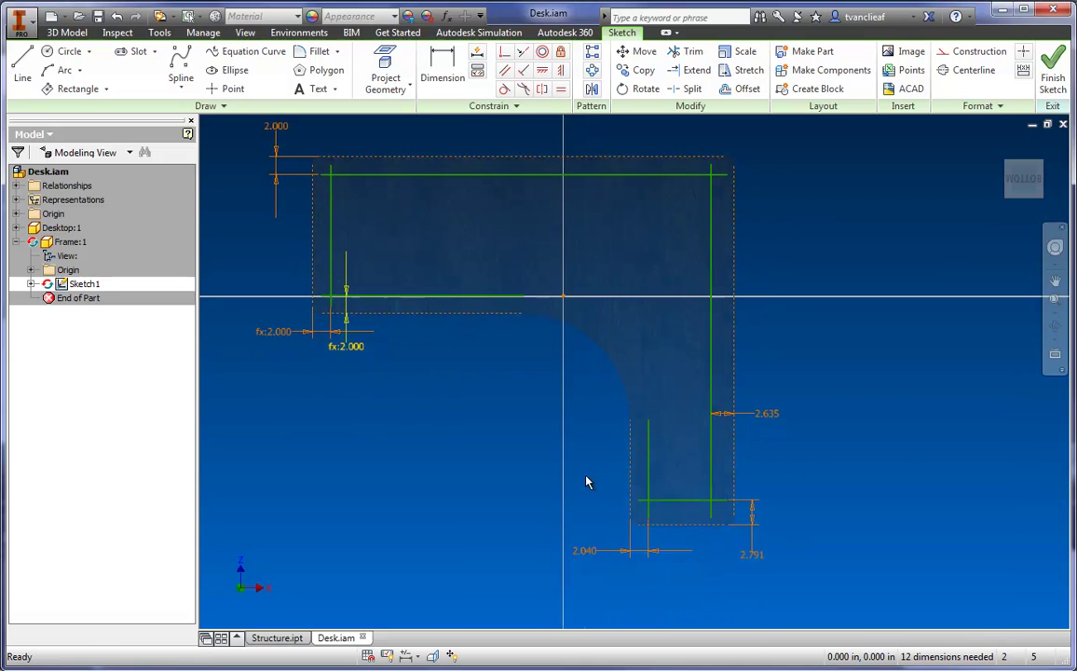
double_click(585, 554)
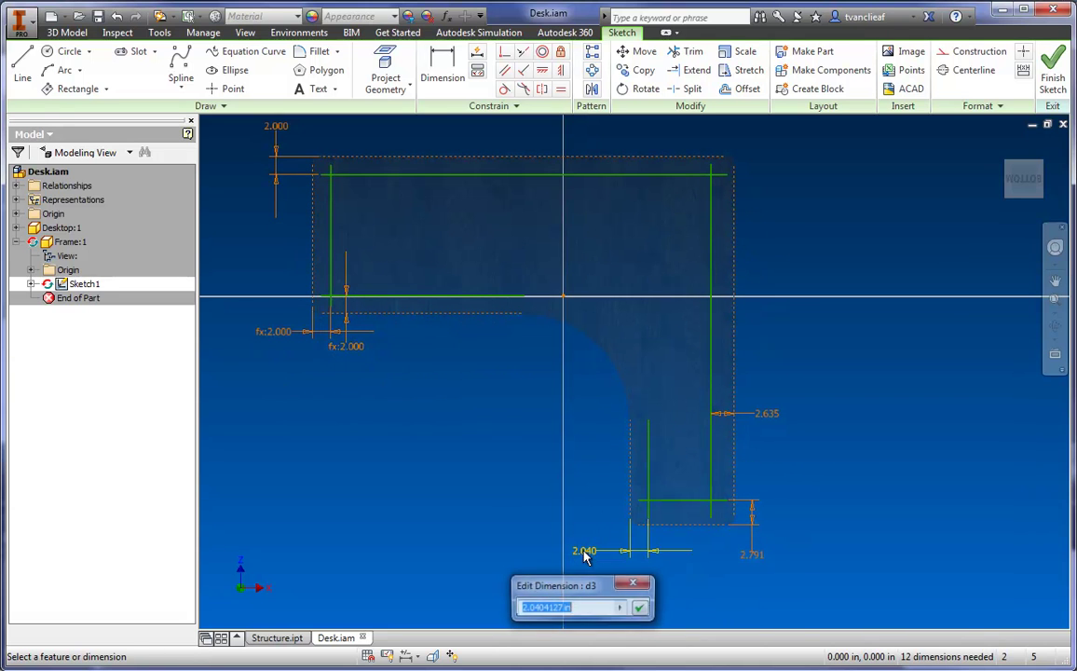
left_click(280, 138)
left_click(641, 609)
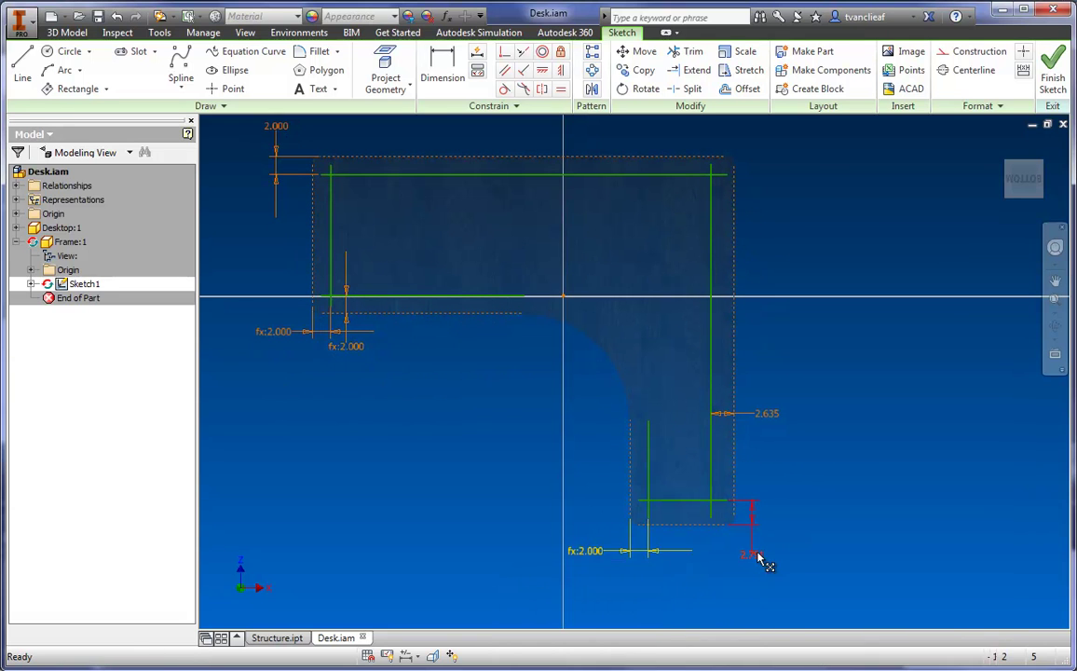
left_click(755, 555)
left_click(606, 563)
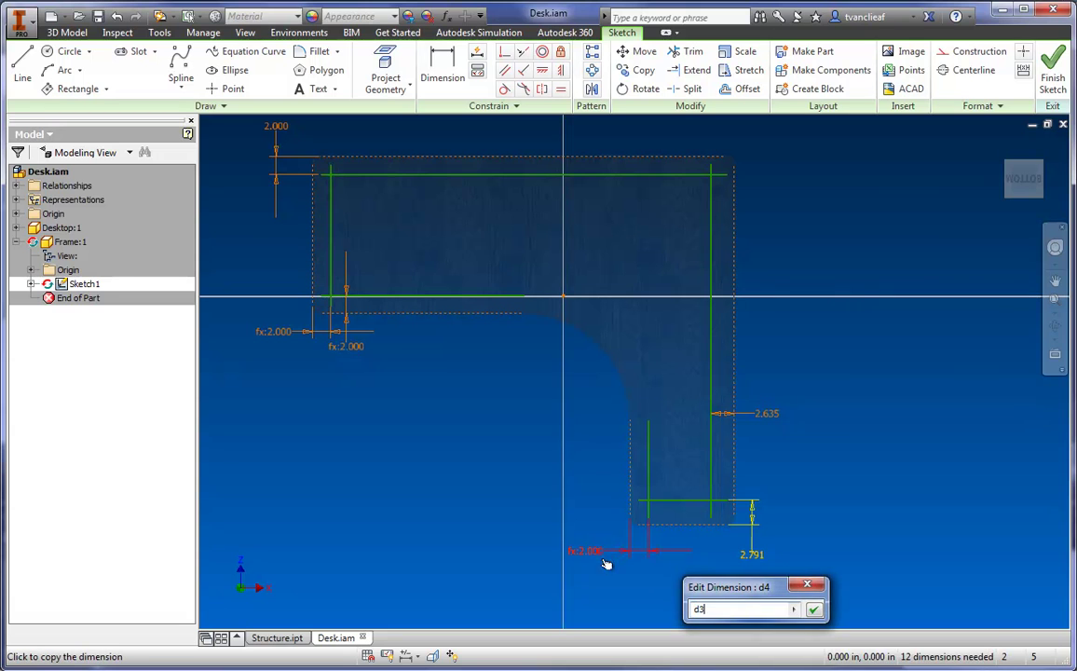
left_click(813, 608)
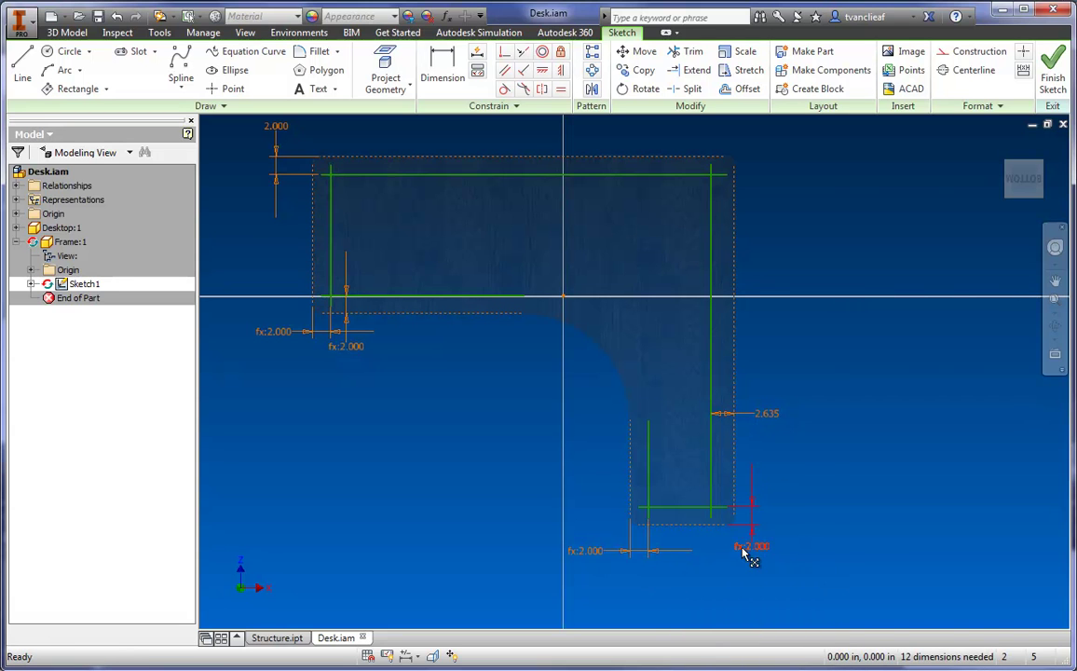
- Link the long outer side's offset to the narrow wing's end offset dimension
left_click(766, 417)
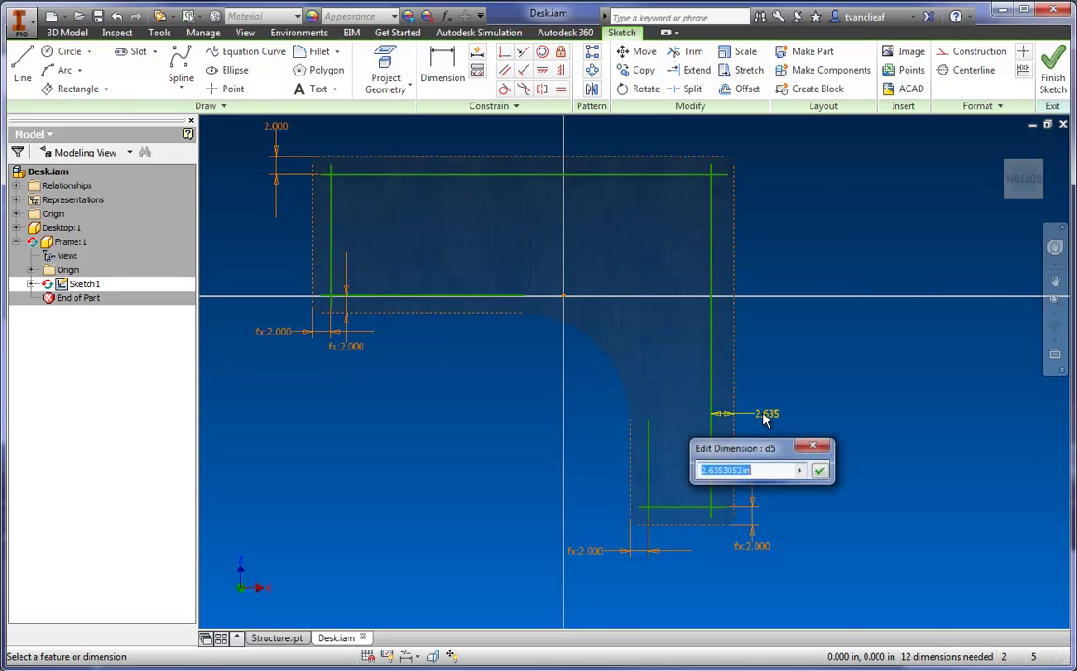
left_click(754, 548)
left_click(819, 472)
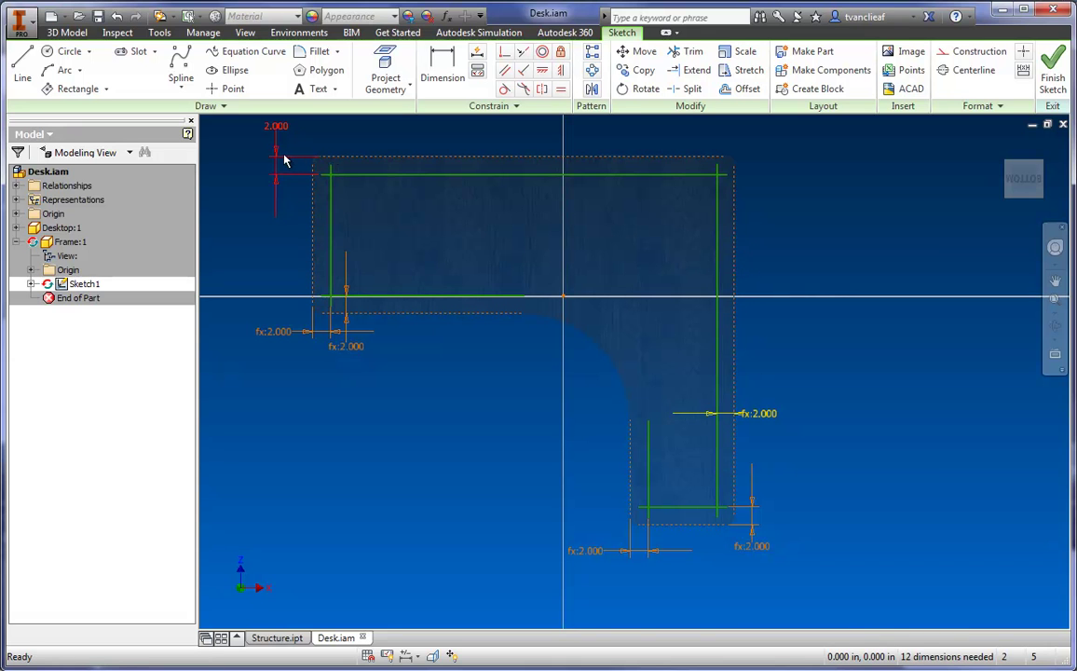
- Trim the overhanging frame line ends at the wide wing's end, the narrow wing's end and the outer back corner
mouse_move(469, 409)
middle_mouse_down()
mouse_move(472, 399)
mouse_move(500, 446)
middle_mouse_up()
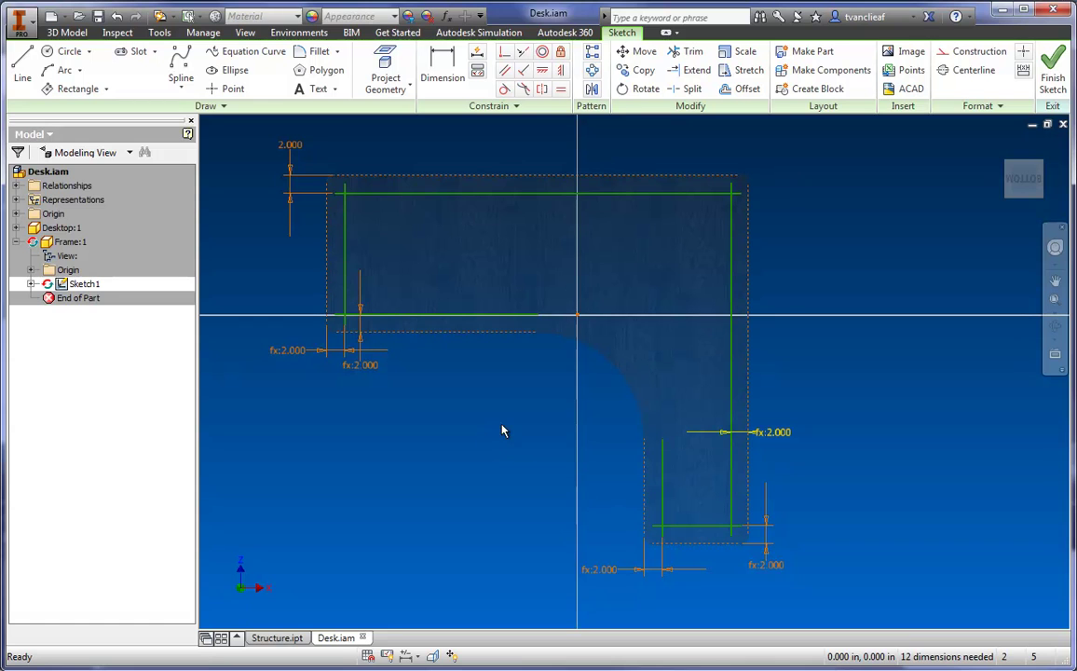
left_click(689, 51)
left_click(348, 192)
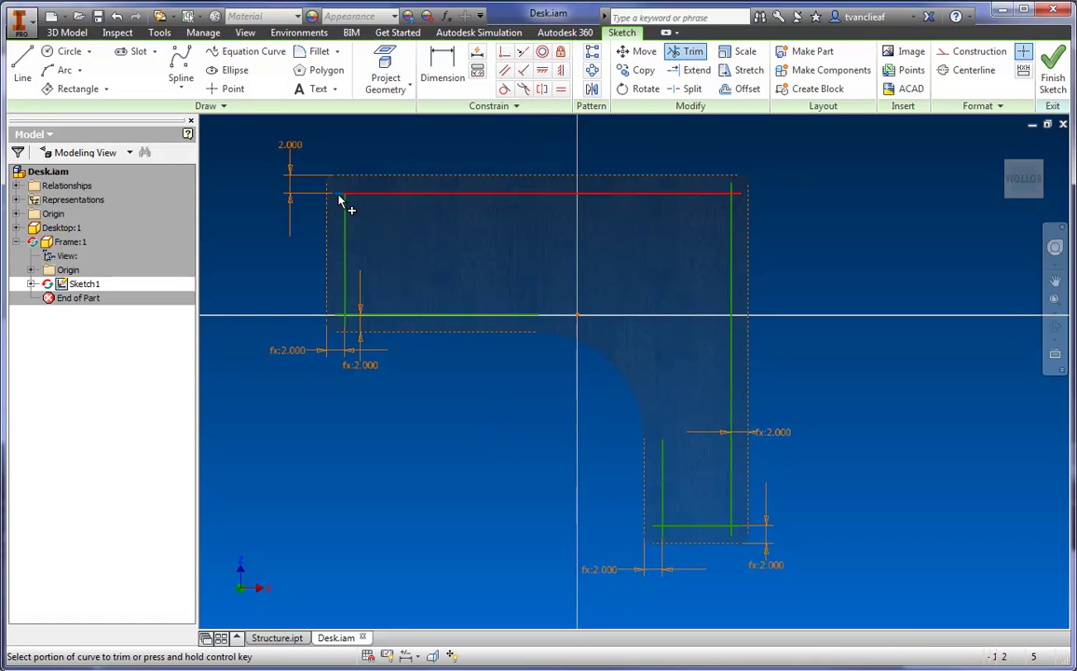
left_click(341, 319)
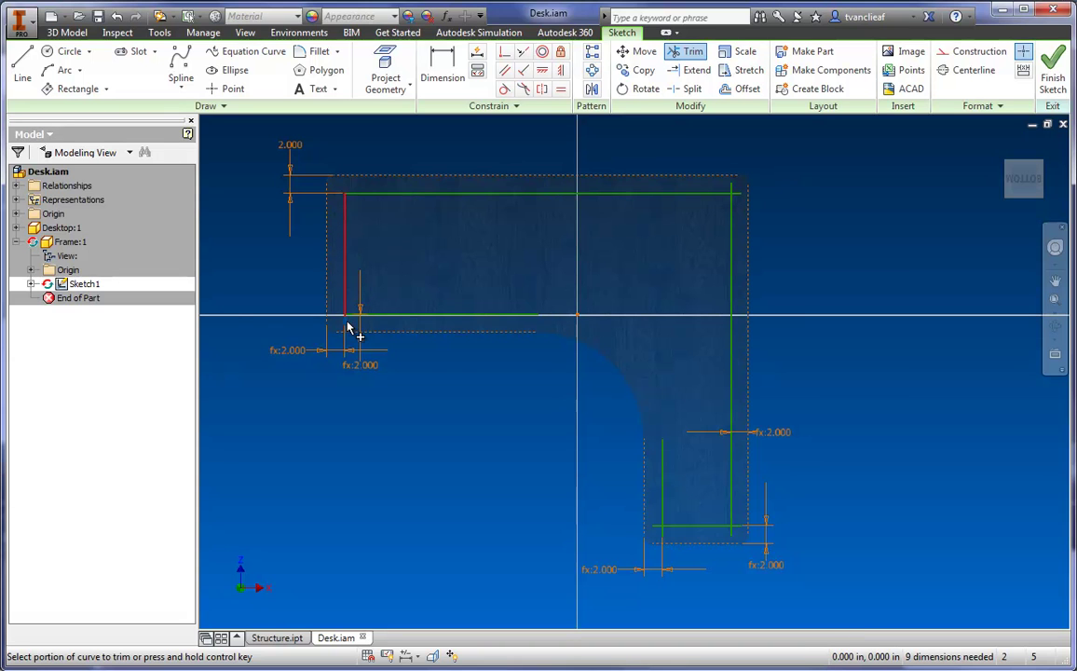
left_click(347, 318)
left_click(656, 528)
left_click(735, 535)
left_click(742, 199)
left_click(734, 190)
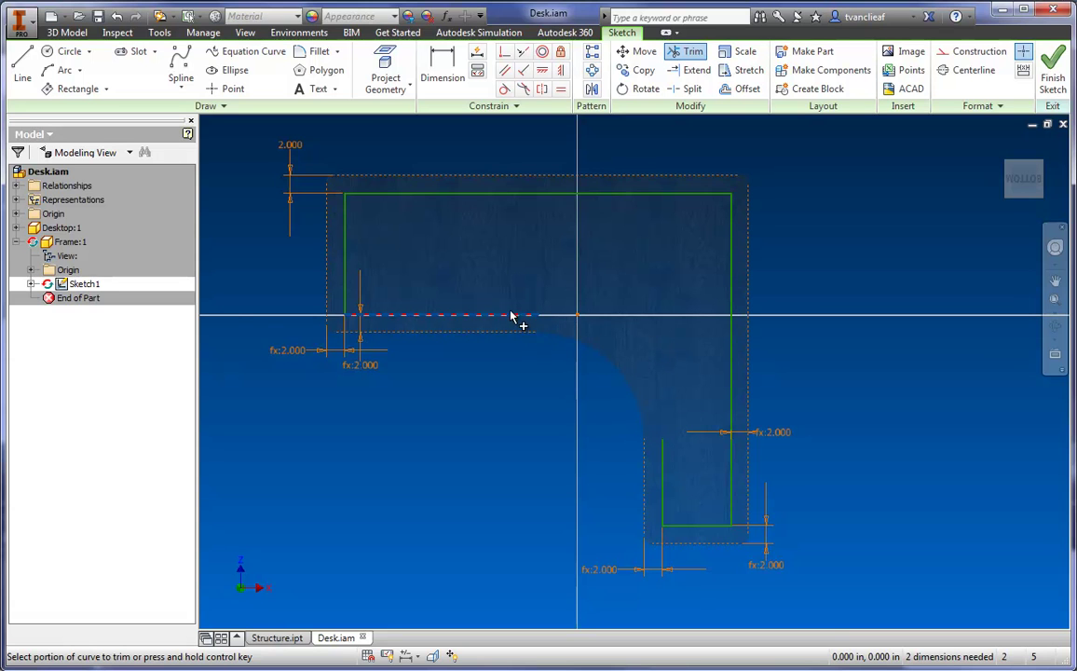
- Close the inner corner by extending both wings' inner frame lines and trimming the overrun, and finish the sketch
left_click(692, 70)
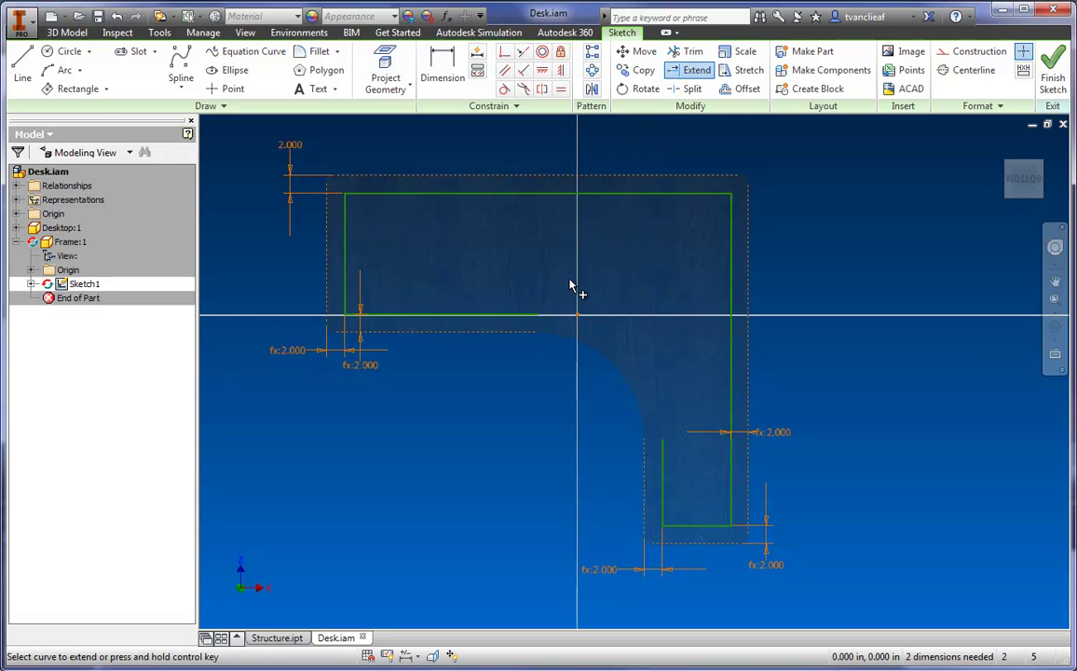
left_click(533, 317)
left_click(667, 466)
left_click(687, 52)
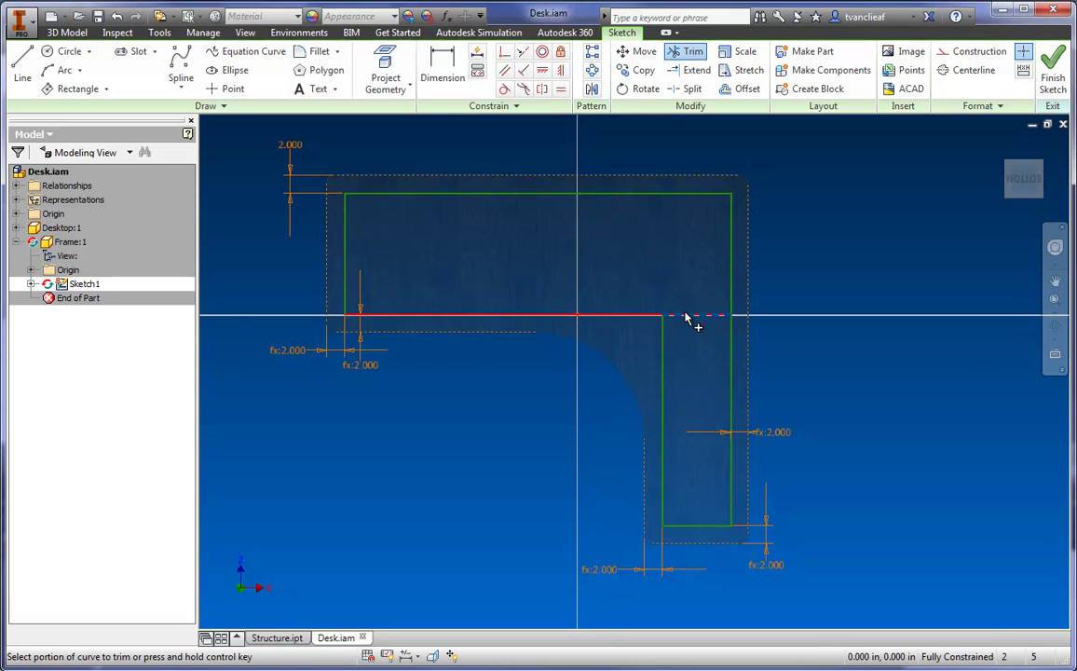
left_click(689, 315)
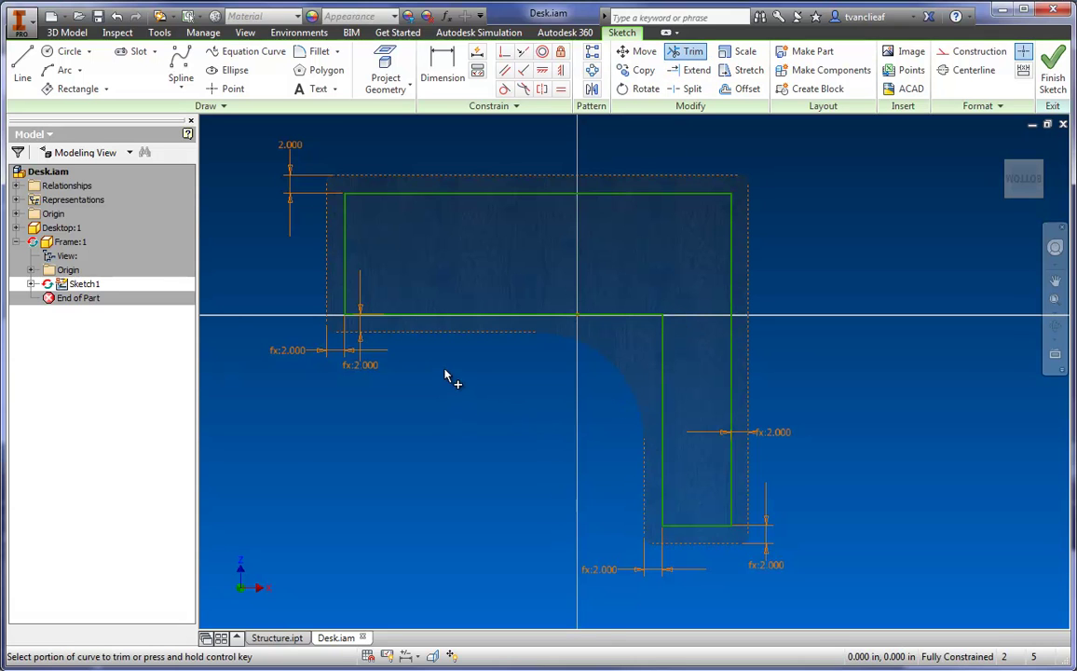
middle_click_drag(507, 372, 514, 360)
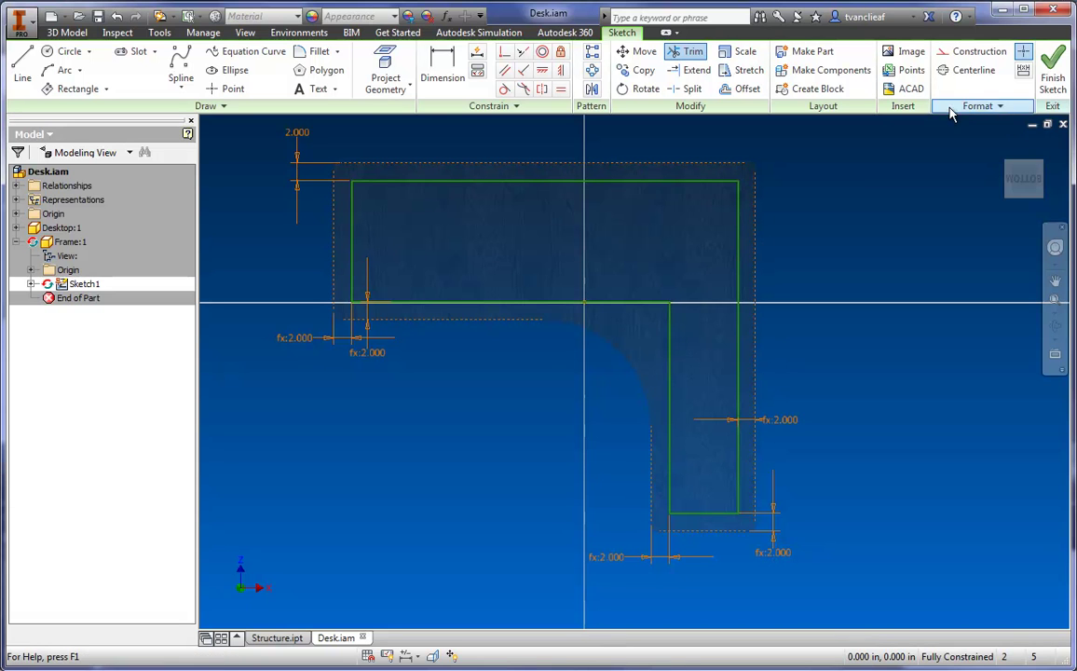
left_click(1056, 73)
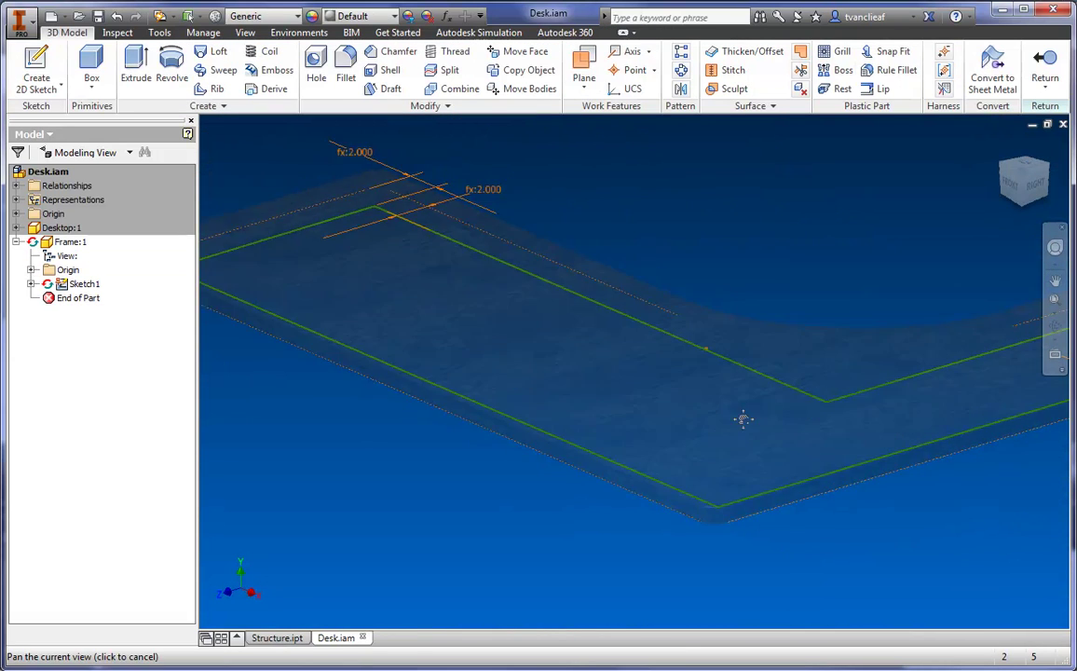
- Extrude the closed frame profile 37 in downward below the desktop as a solid, and return to the assembly
left_click(135, 64)
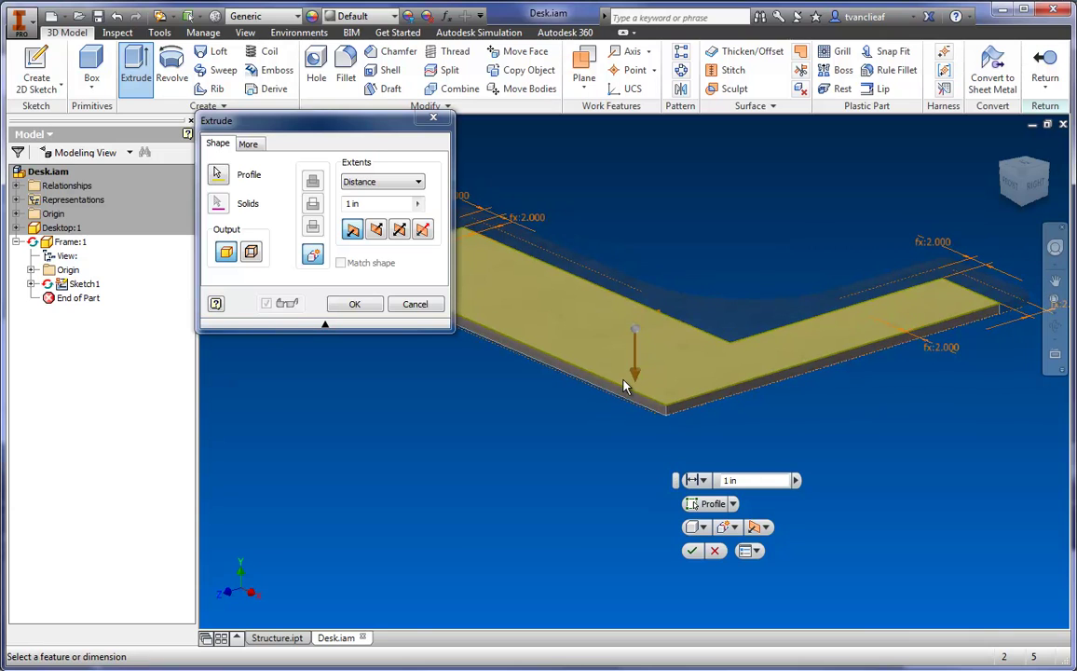
left_click_drag(354, 204, 342, 206)
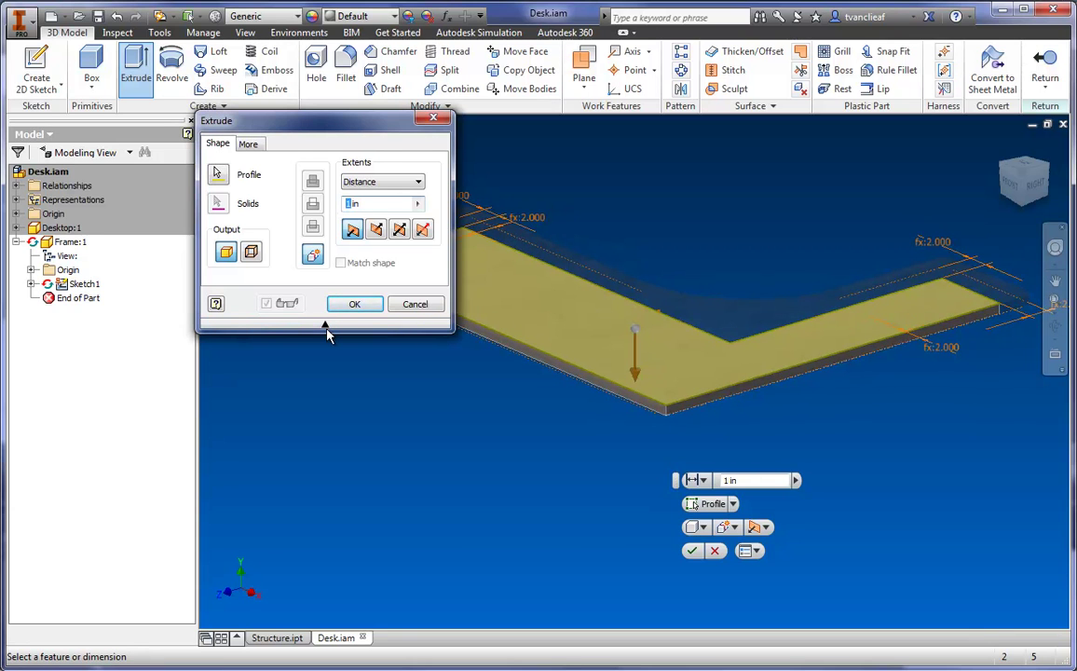
type("39")
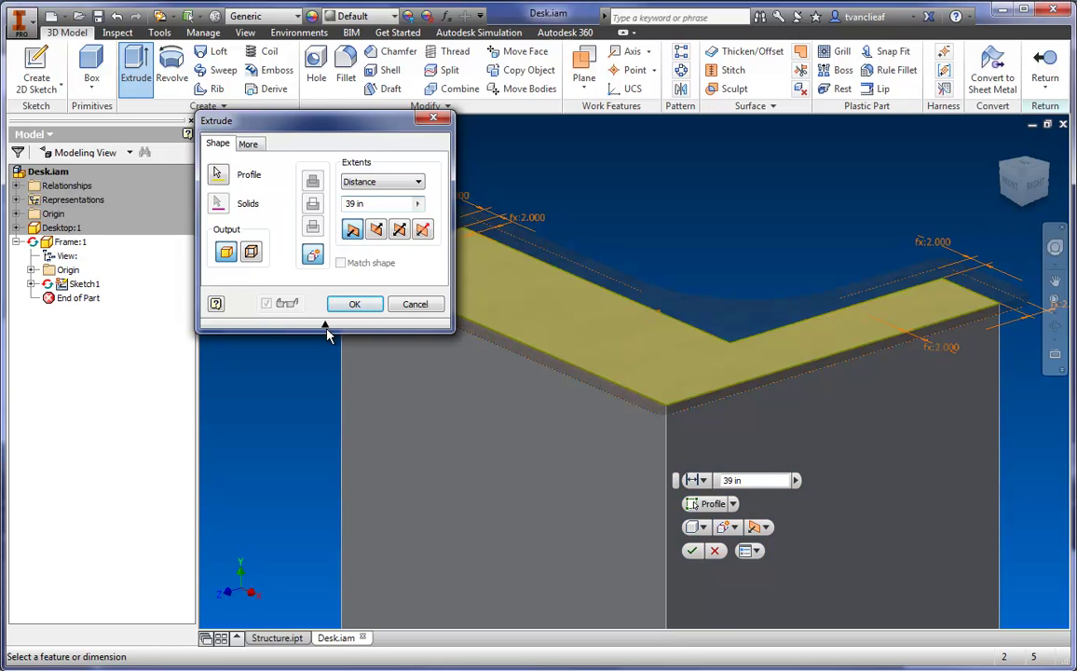
key("BackSpace")
type("7")
left_click(354, 309)
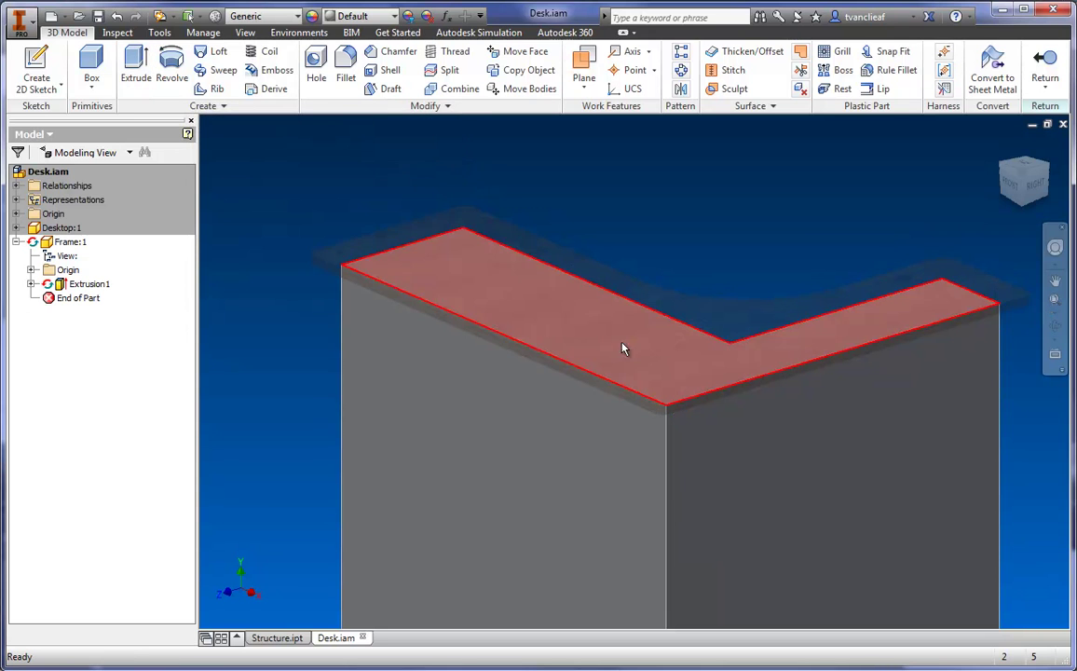
scroll(630, 347, "up", 3)
mouse_move(1025, 173)
left_mouse_down()
mouse_move(1023, 196)
mouse_move(1001, 198)
mouse_move(1033, 195)
left_mouse_up()
middle_click_drag(572, 525, 483, 468)
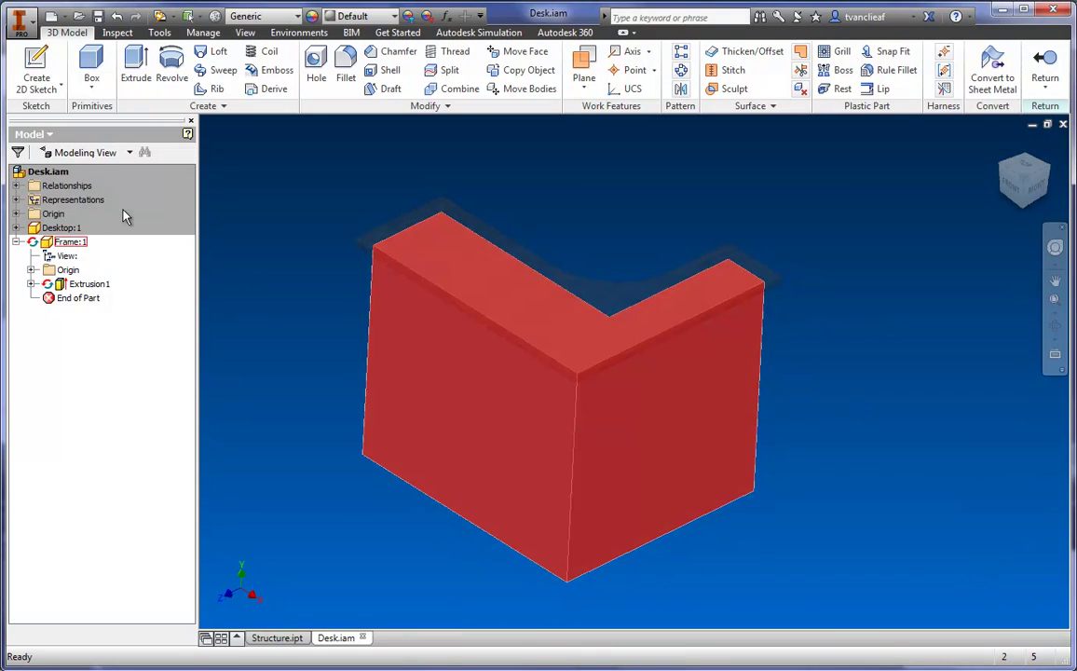
left_click(1044, 69)
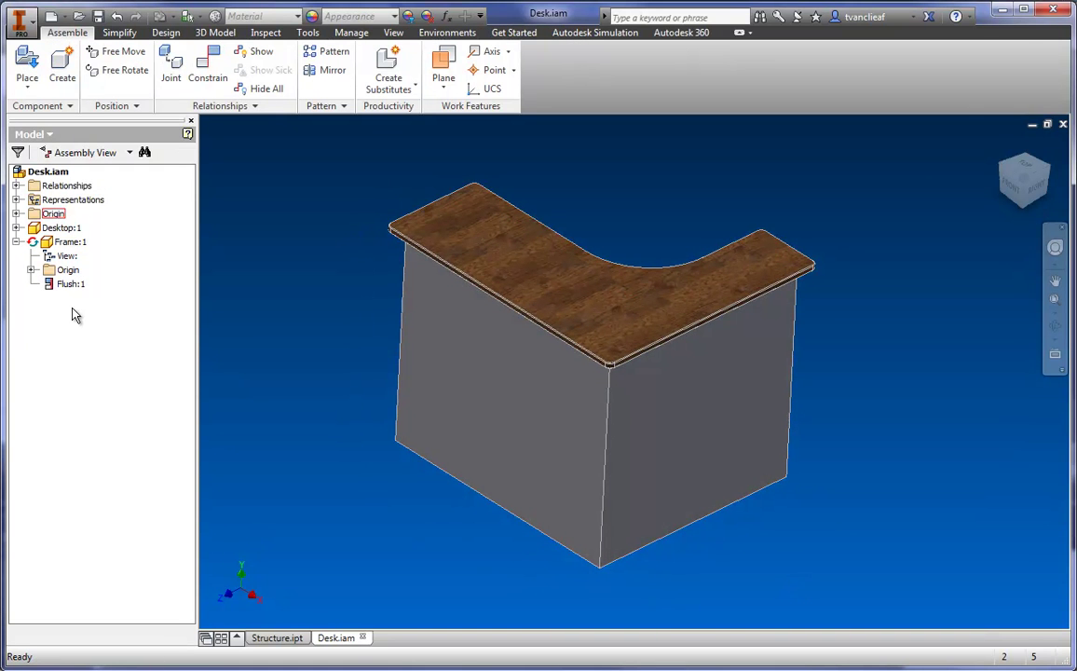
middle_click_drag(326, 397, 340, 384)
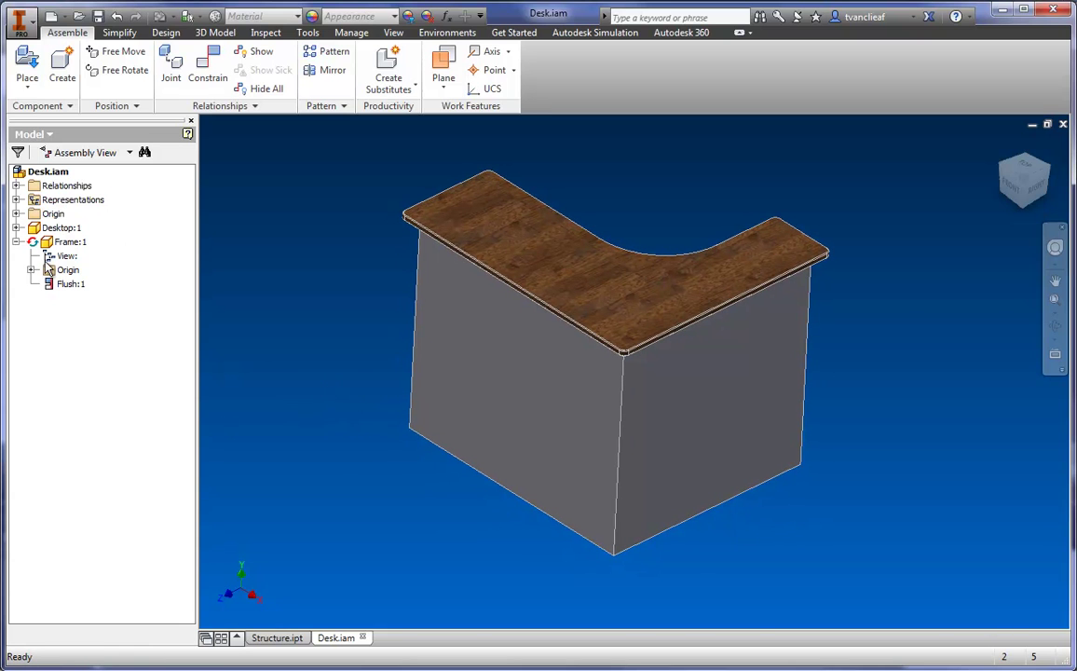
- Start inserting 2x2x3/16 ANSI AISC square tube members along the frame block's two outer top edges and the wide wing's top end edge
left_click(165, 34)
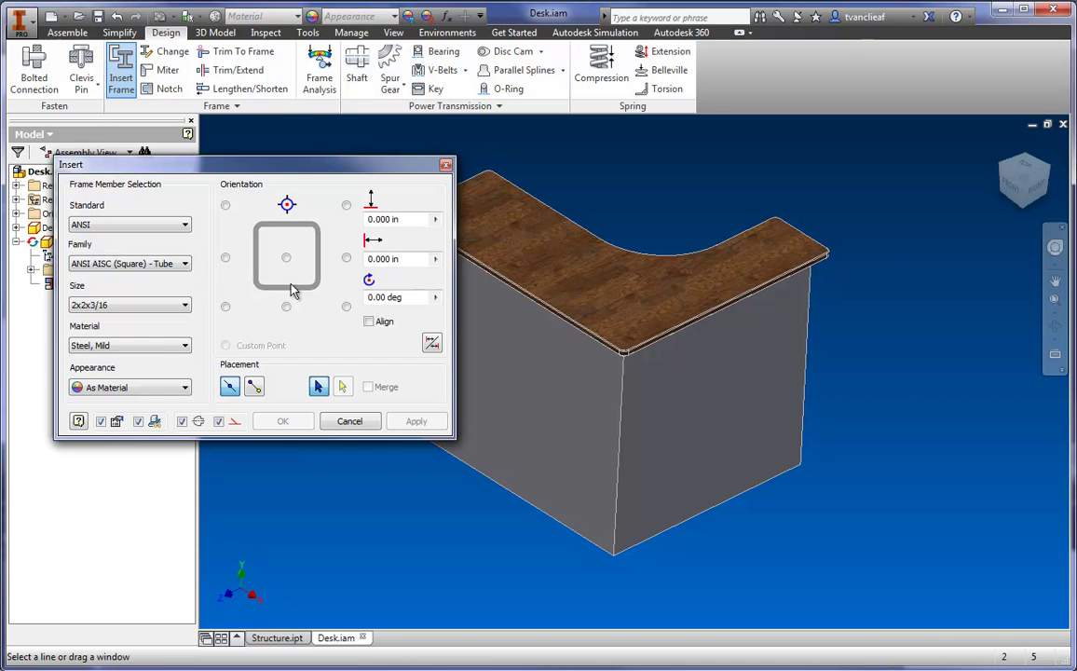
middle_click_drag(597, 422, 669, 392, "shift")
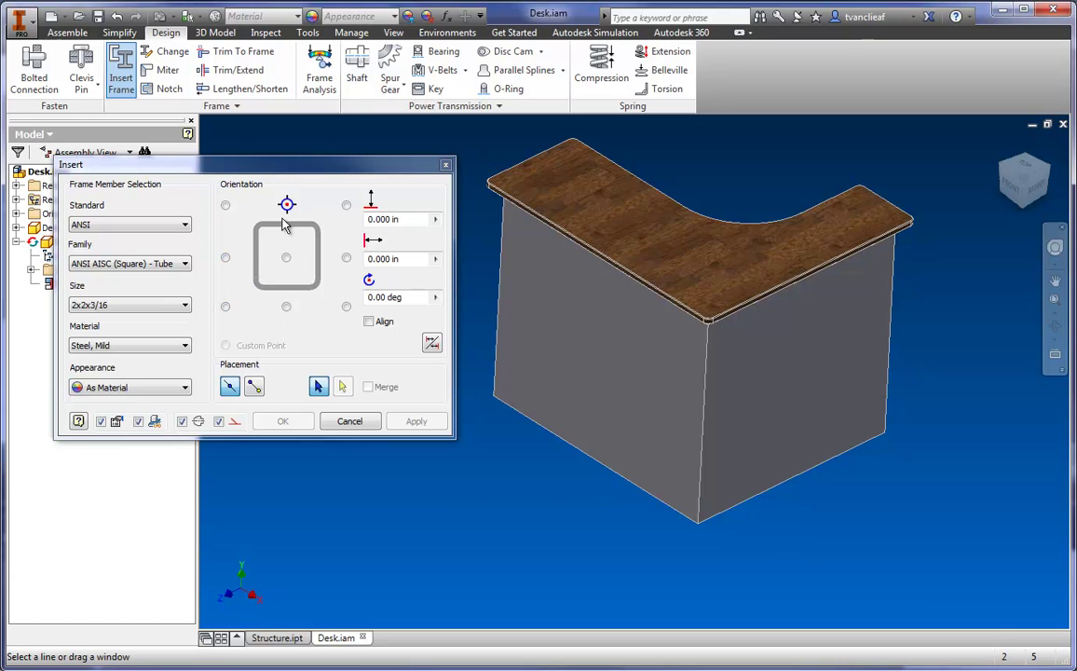
middle_click_drag(739, 247, 714, 261)
left_click(1036, 193)
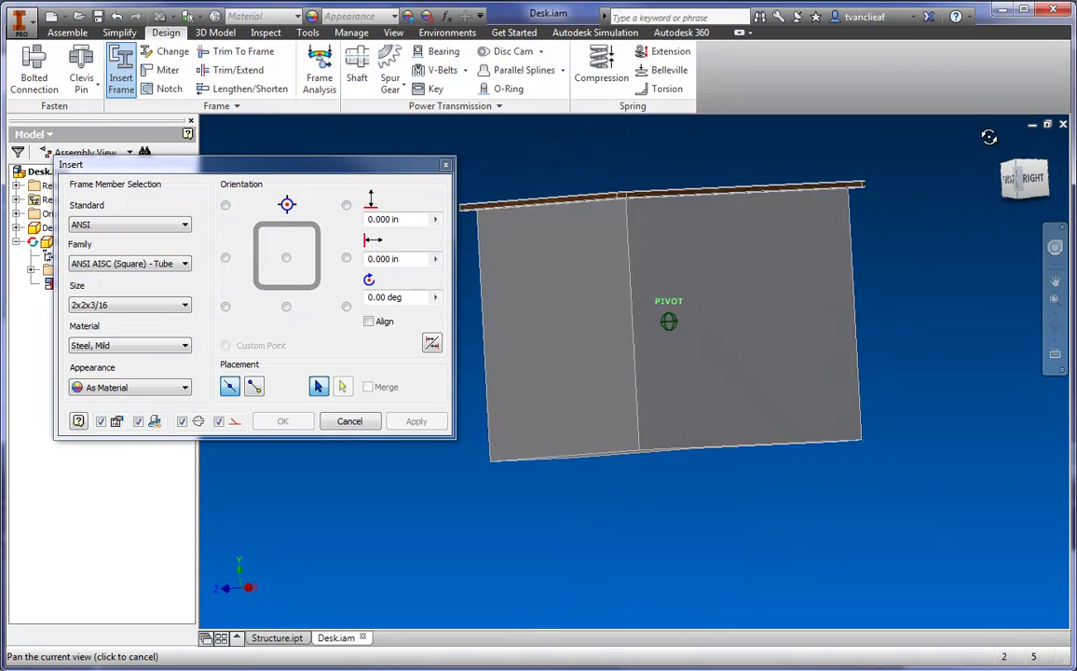
middle_click_drag(601, 310, 639, 419)
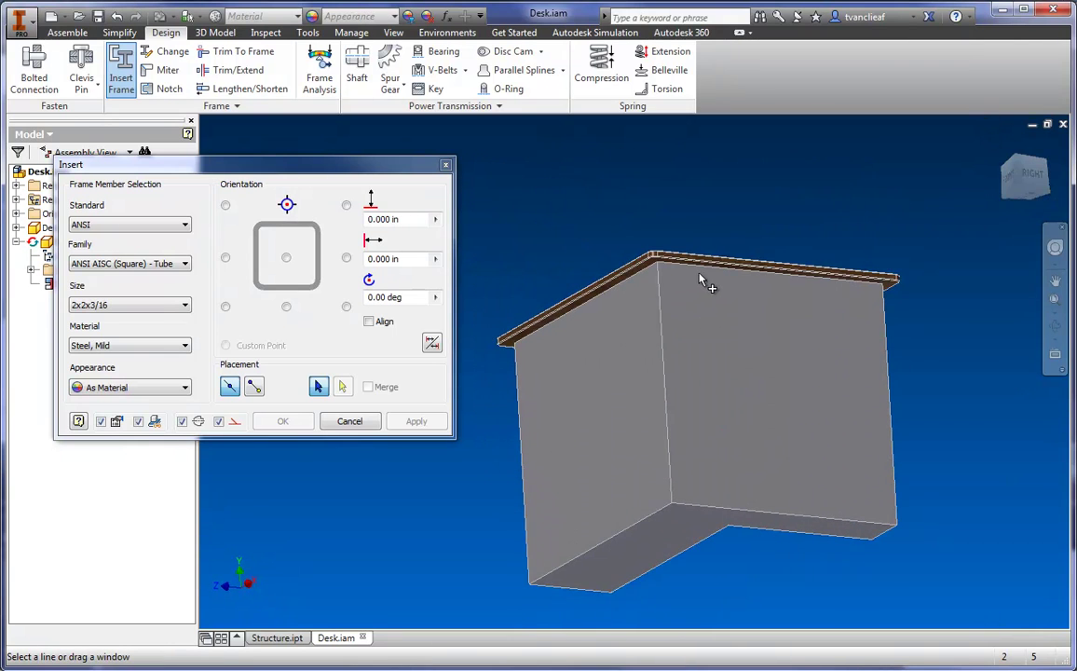
scroll(697, 277, "down", 3)
left_click(652, 250)
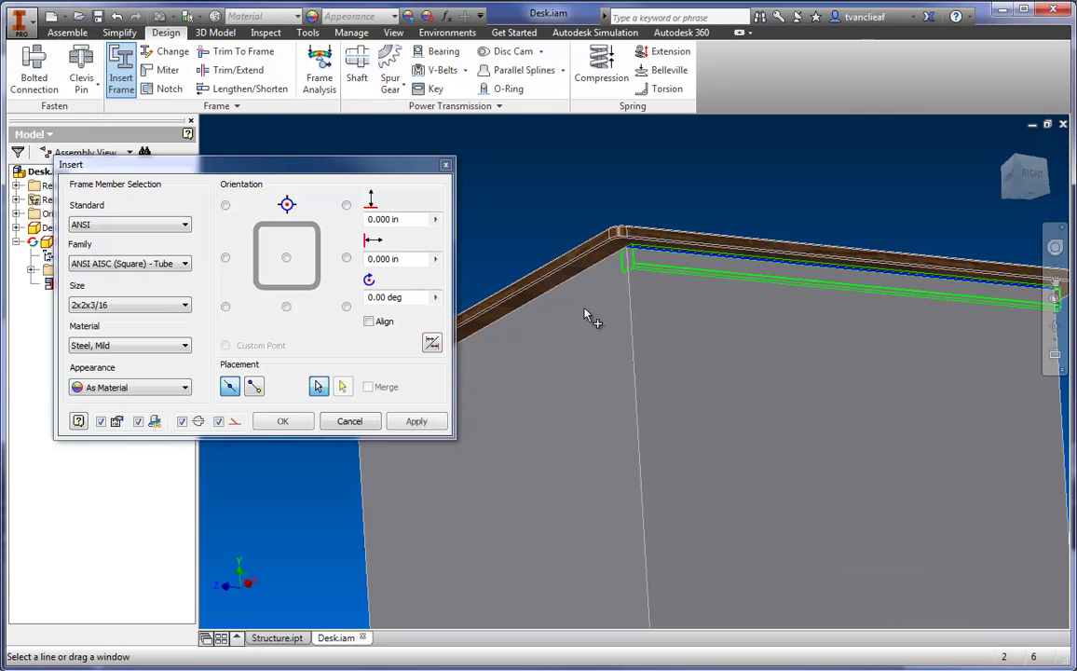
left_click(585, 273)
middle_click_drag(587, 275, 679, 297)
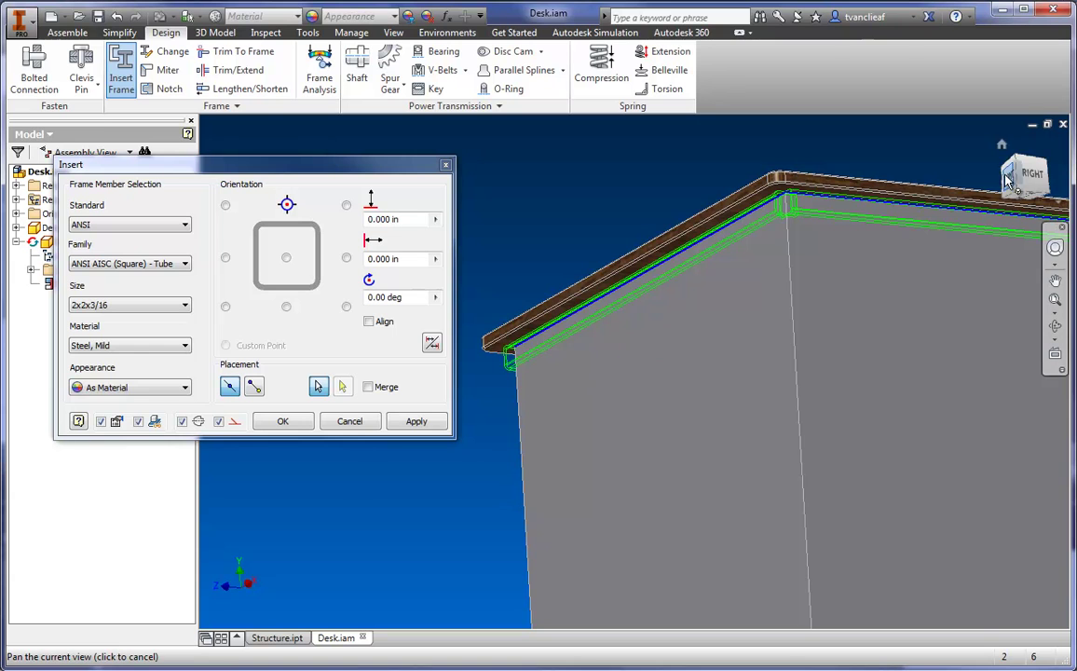
mouse_move(1018, 193)
left_mouse_down()
mouse_move(1064, 167)
mouse_move(296, 132)
mouse_move(334, 619)
left_mouse_up()
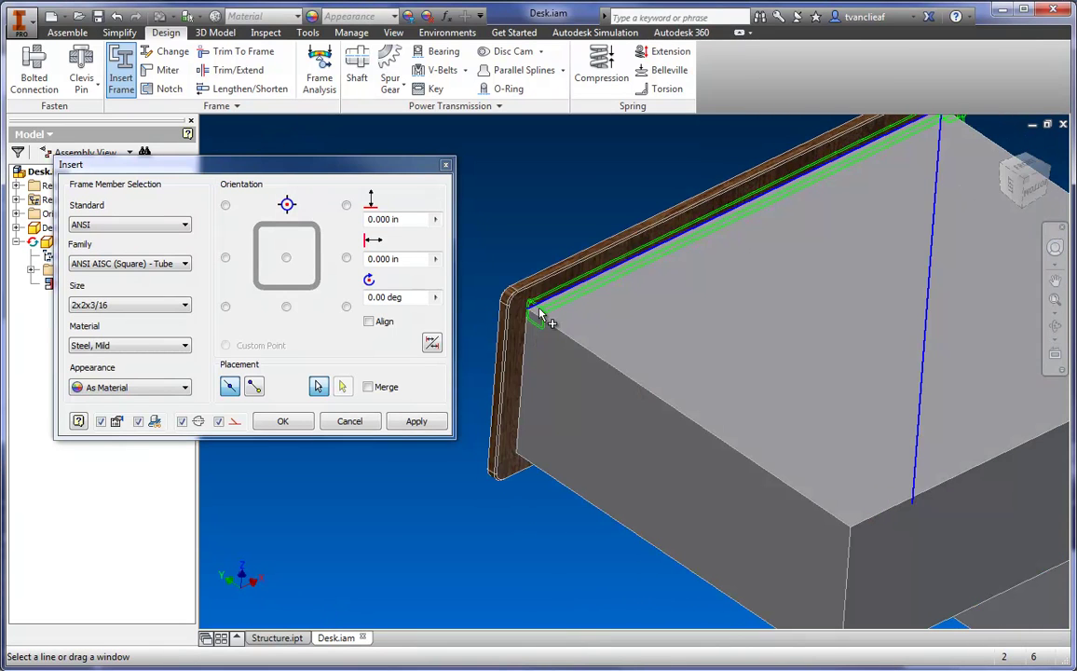
left_click(526, 372)
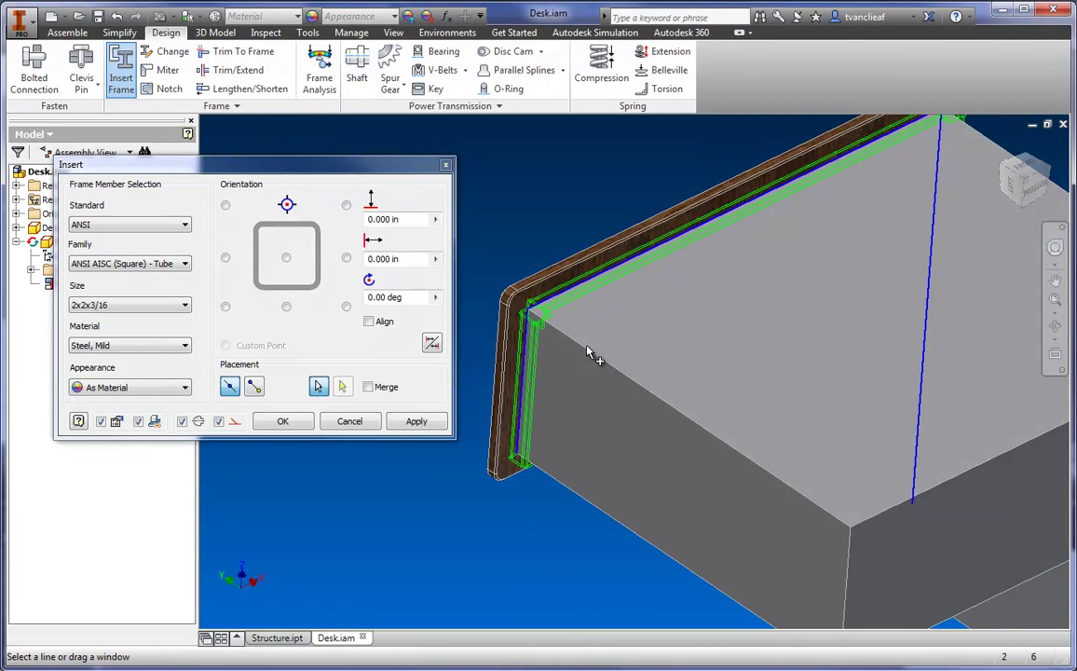
- Add a tube member along the narrow wing's top end edge, and set the members' orientation point to the profile centre
mouse_move(999, 199)
middle_mouse_down("shift")
mouse_move(337, 606)
mouse_move(283, 149)
middle_mouse_up("shift")
scroll(662, 349, "up", 5)
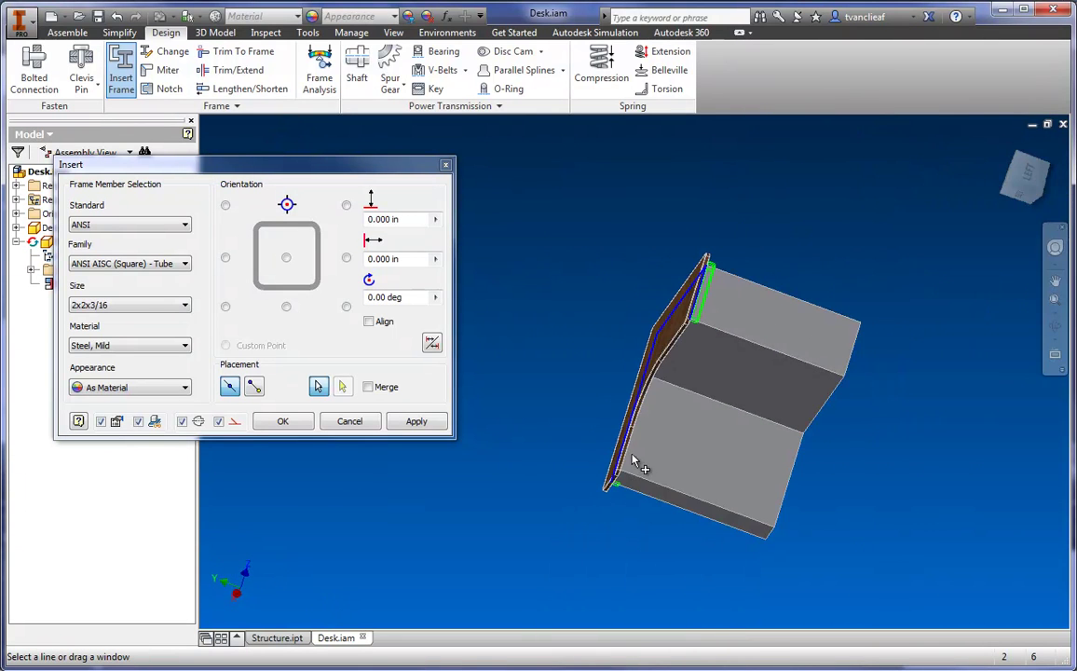
scroll(615, 496, "down", 5)
middle_click_drag(916, 181, 810, 298, "shift")
left_click(807, 297)
left_click(670, 442)
scroll(640, 402, "up", 2)
middle_click_drag(701, 363, 567, 447)
scroll(570, 444, "up", 3)
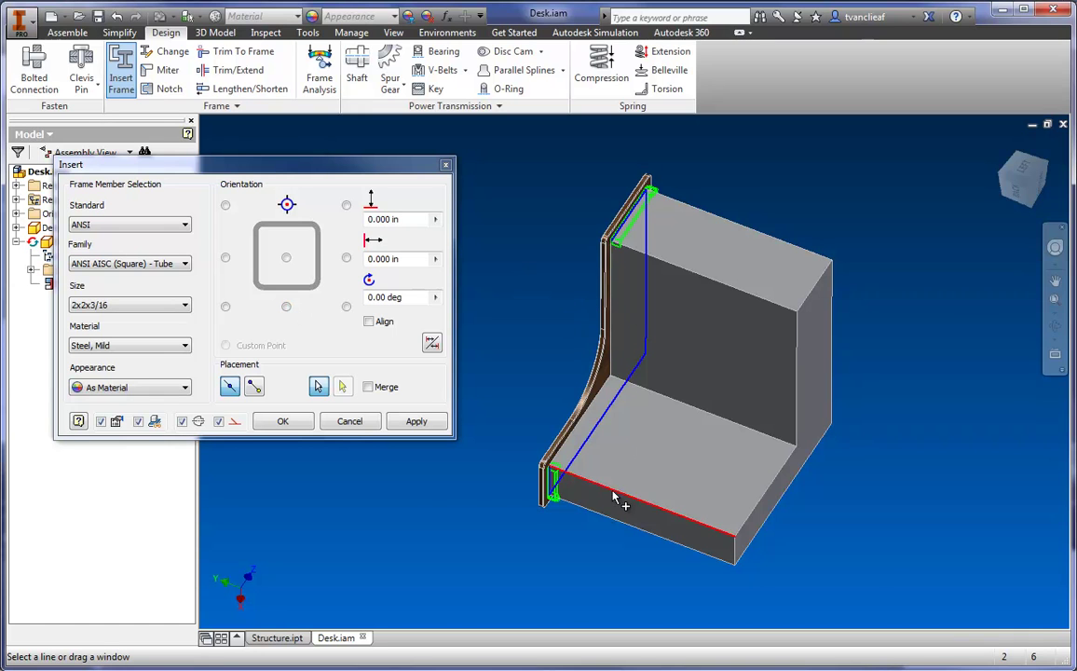
scroll(572, 469, "up", 5)
scroll(583, 448, "down", 3)
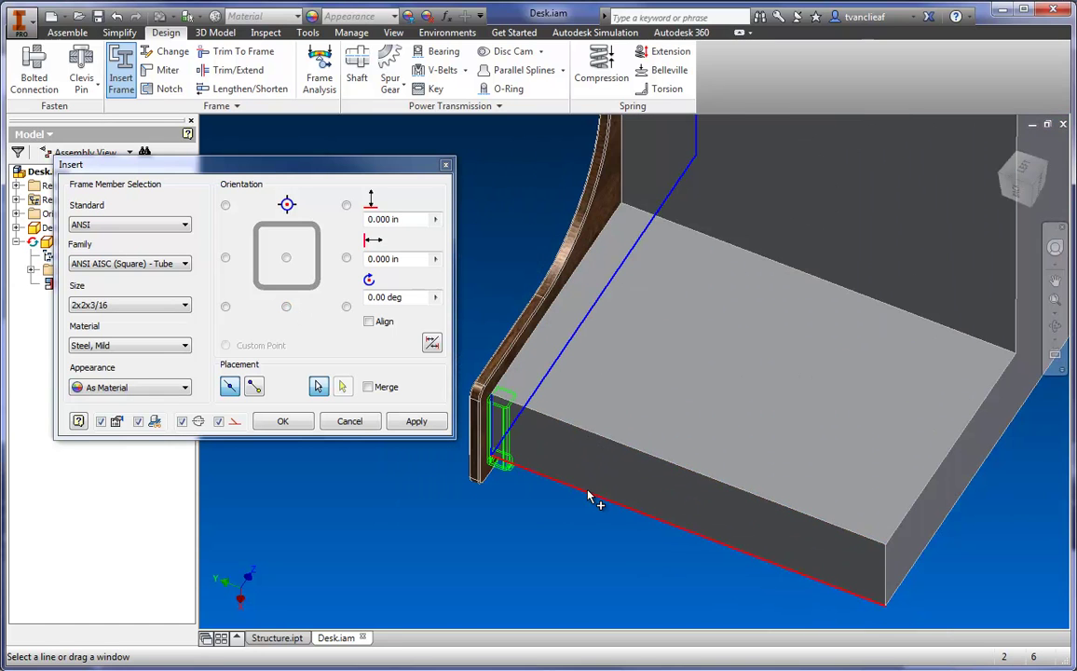
scroll(563, 485, "down", 2)
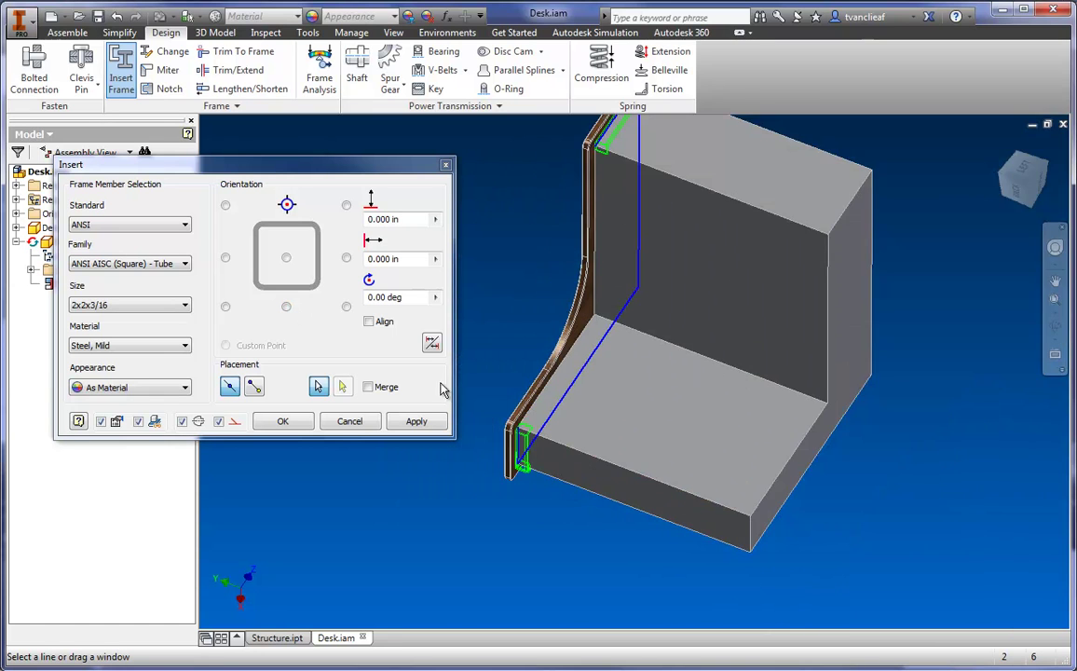
left_click(288, 262)
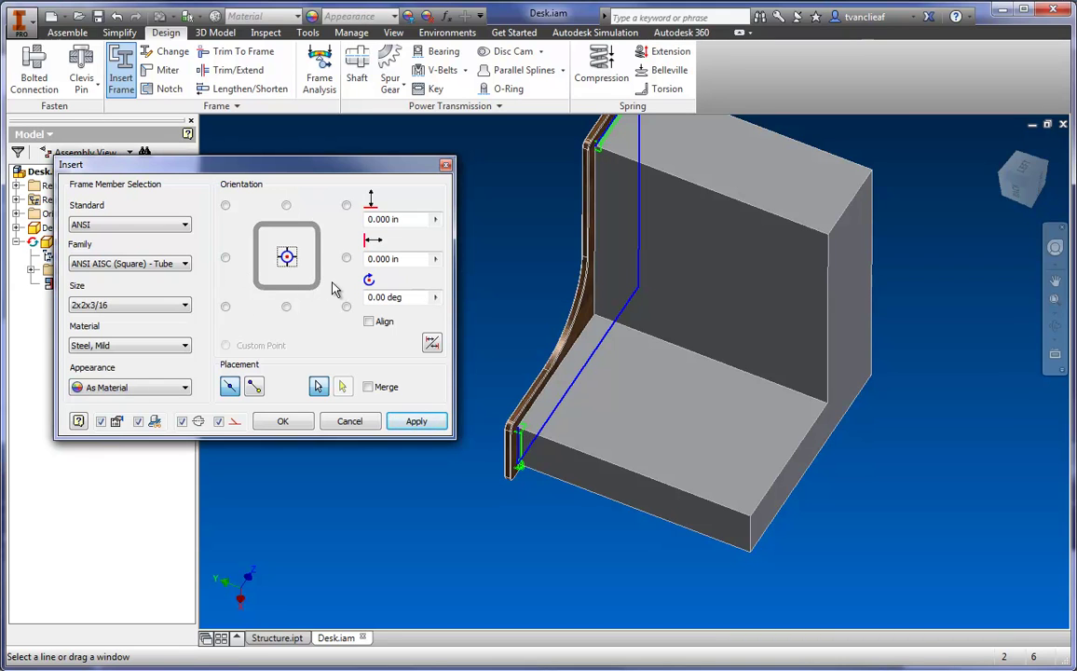
- Try the ANSI S-Shape family for the members, and restore the ANSI AISC square tube at size 2x2x3/16
left_click(185, 264)
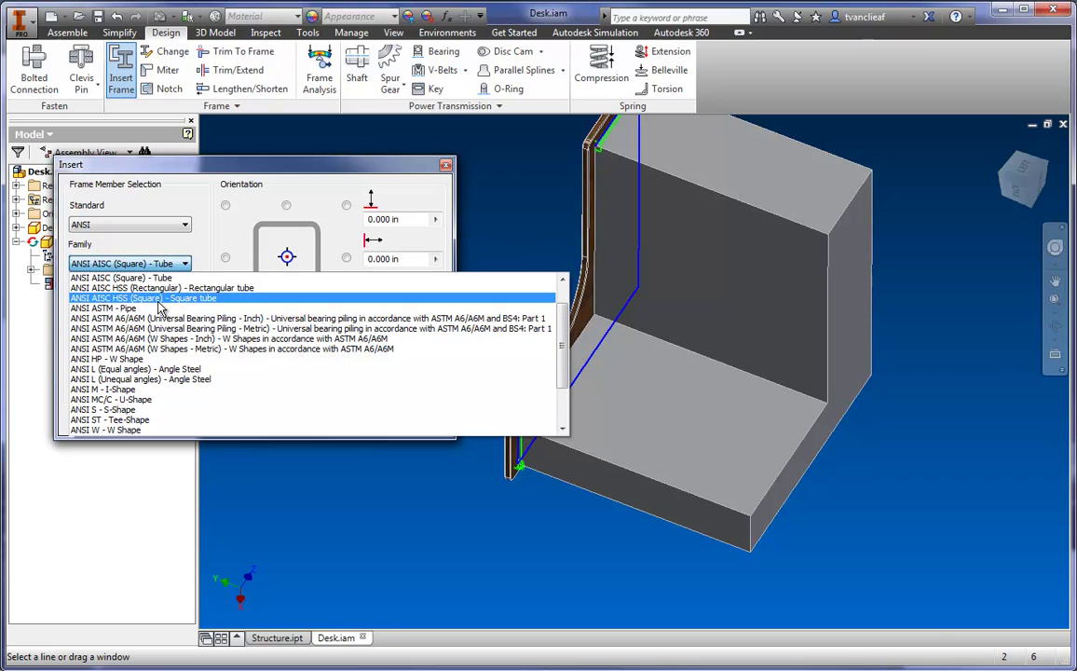
left_click(117, 409)
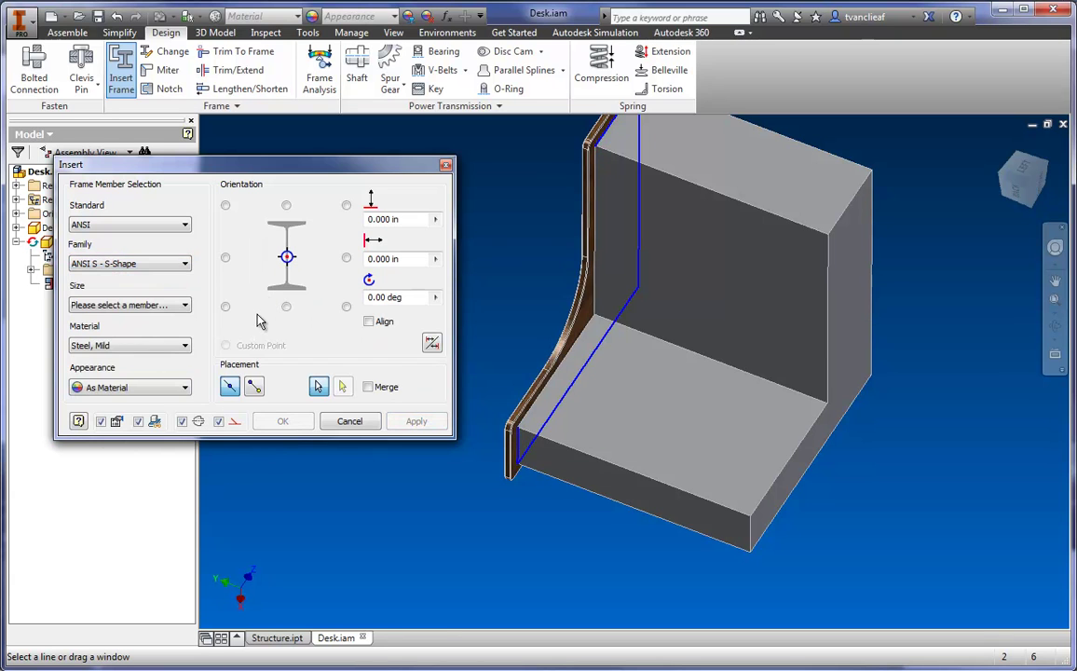
left_click(180, 346)
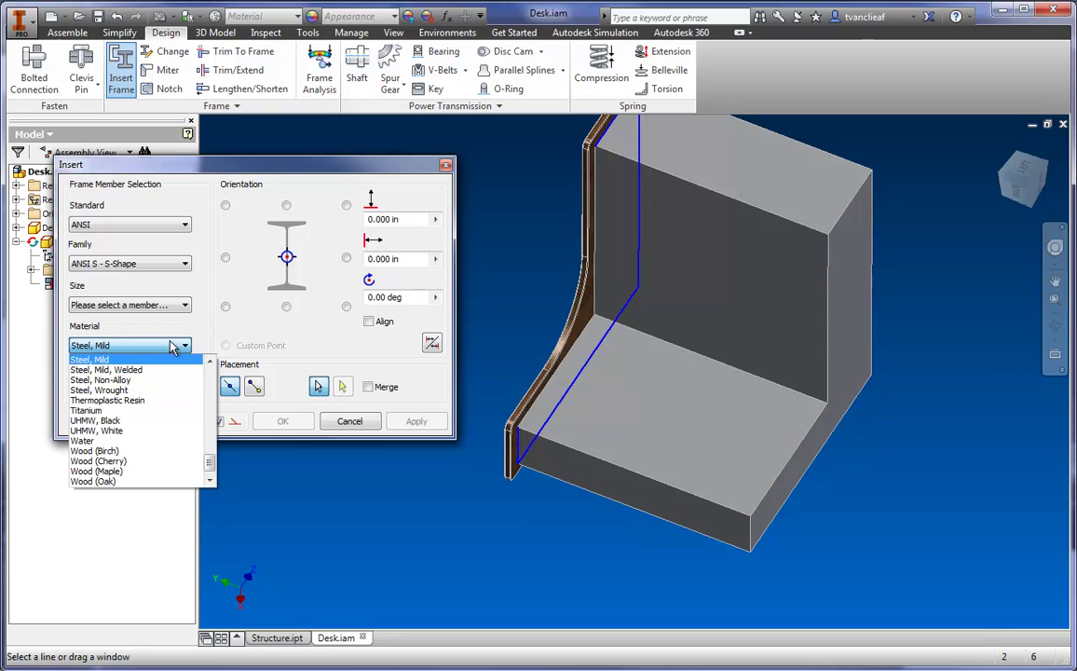
left_click(207, 296)
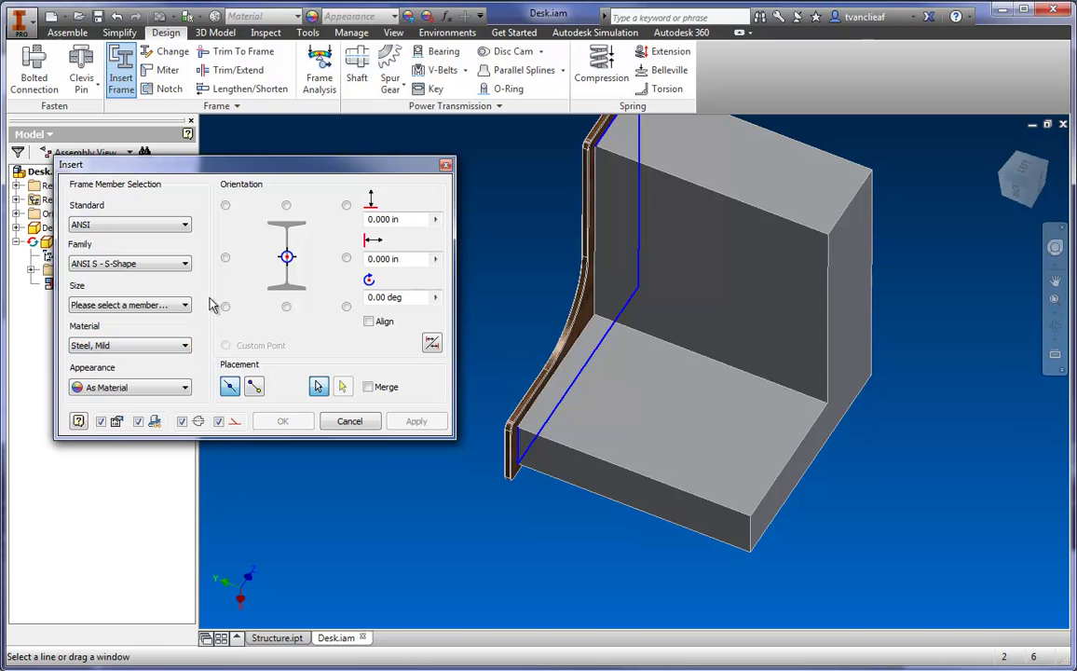
left_click(173, 263)
scroll(149, 321, "up", 3)
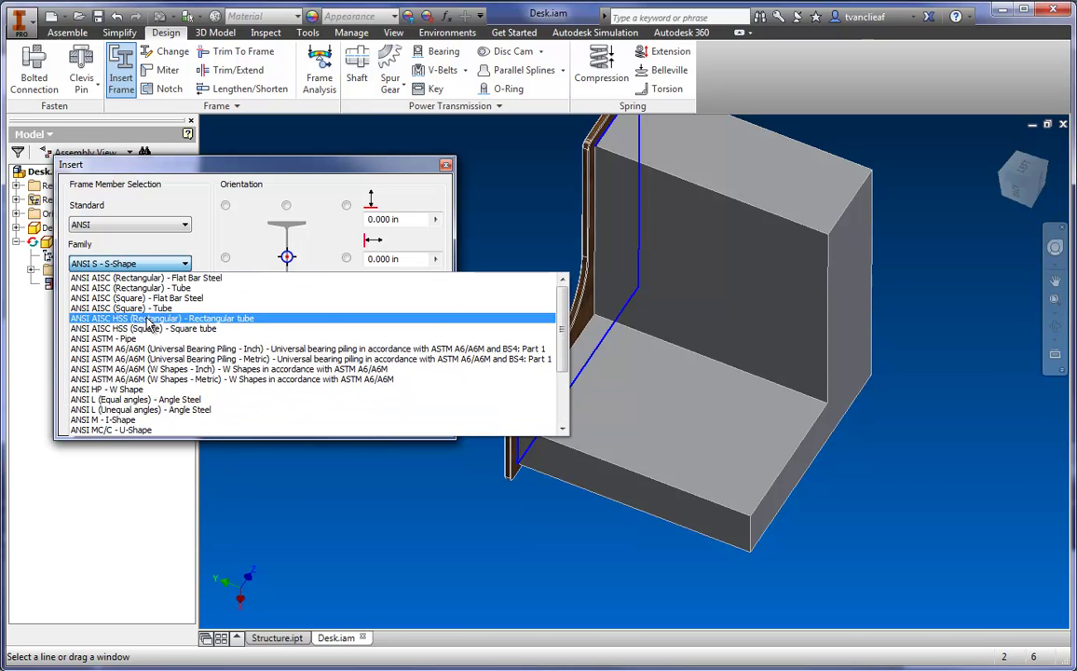
left_click(127, 307)
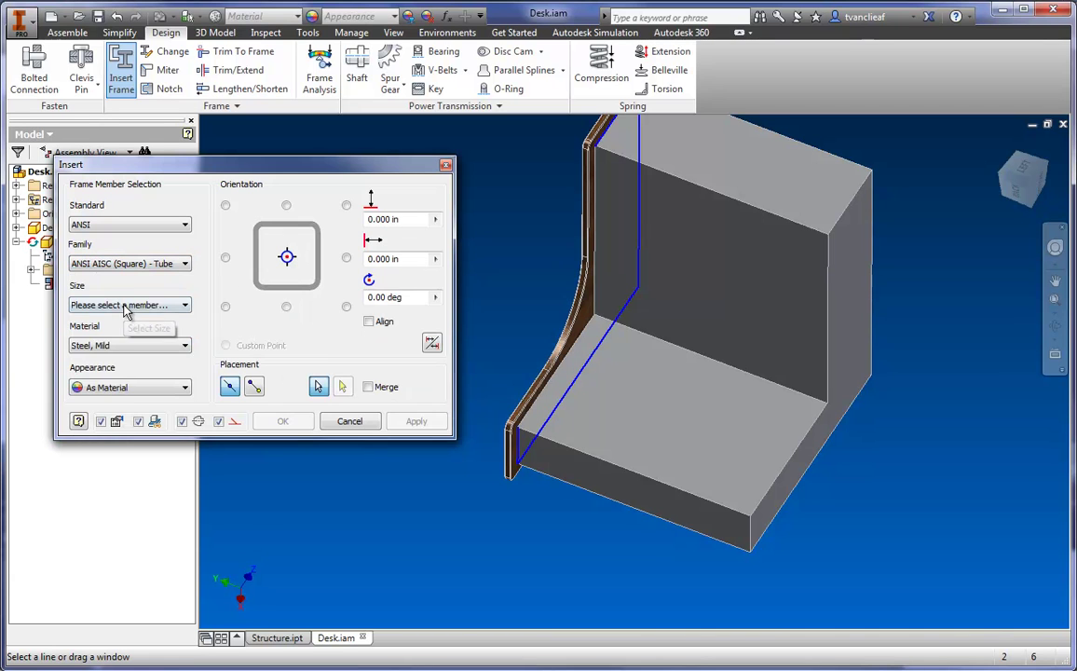
left_click(184, 265)
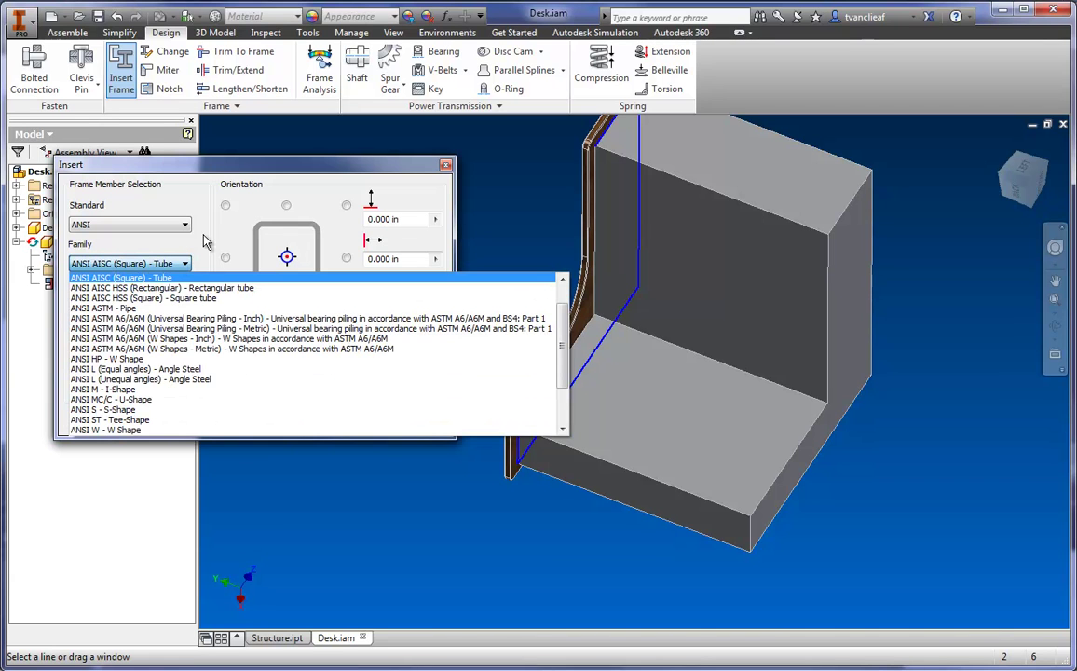
left_click(196, 247)
left_click(185, 305)
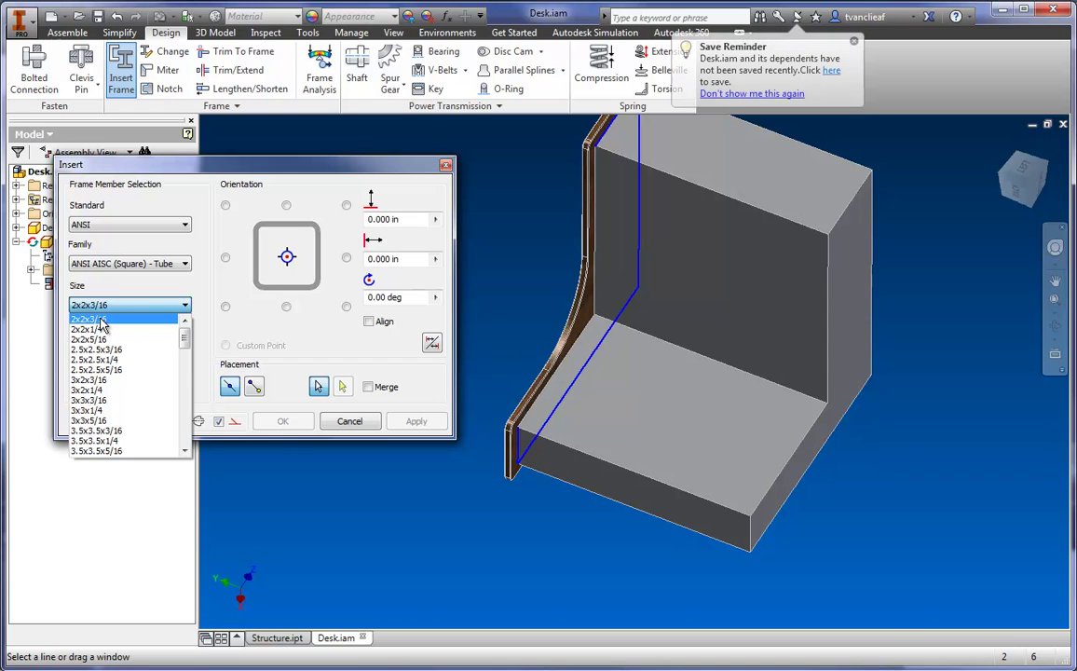
left_click(94, 319)
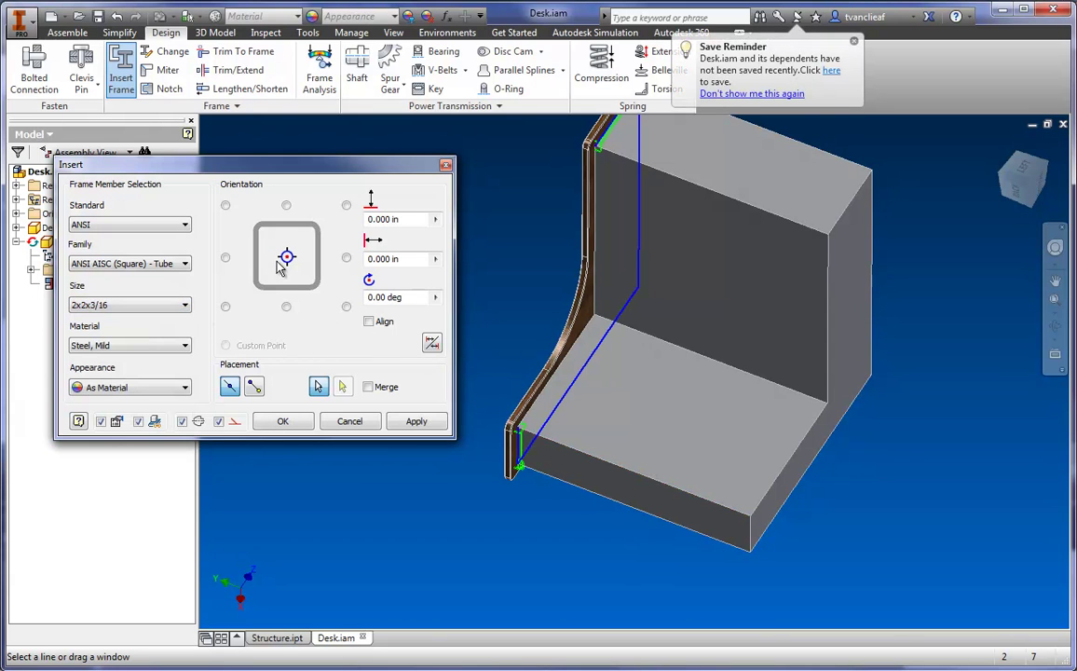
- Add tube legs along the vertical edges at both wings' ends and at the outer back corner
left_click(601, 461)
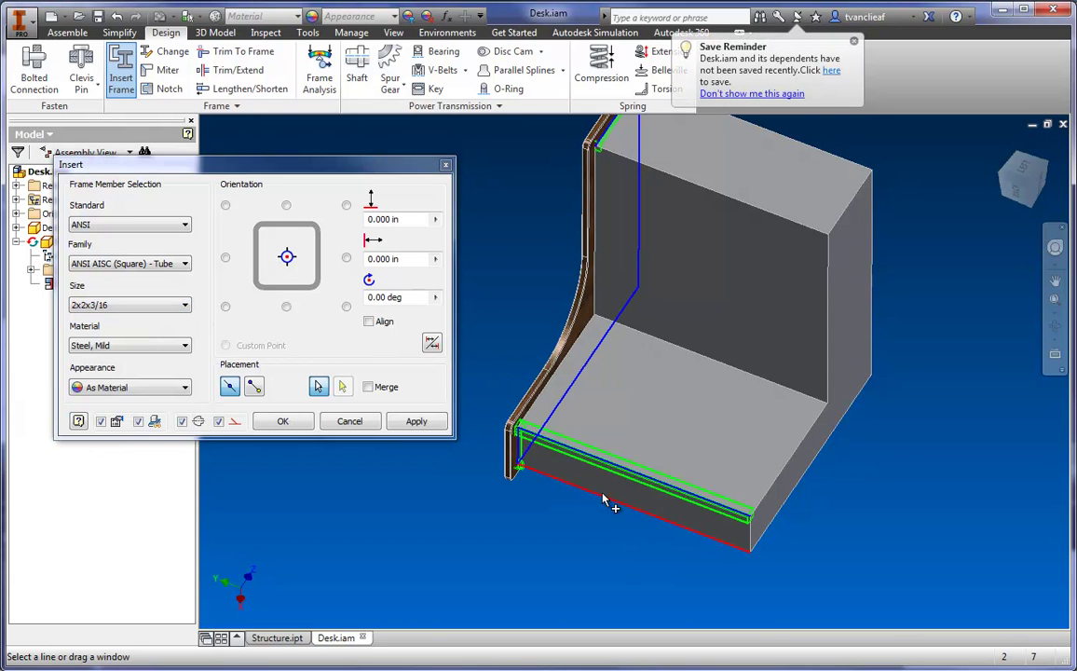
left_click(605, 502)
left_click(834, 182)
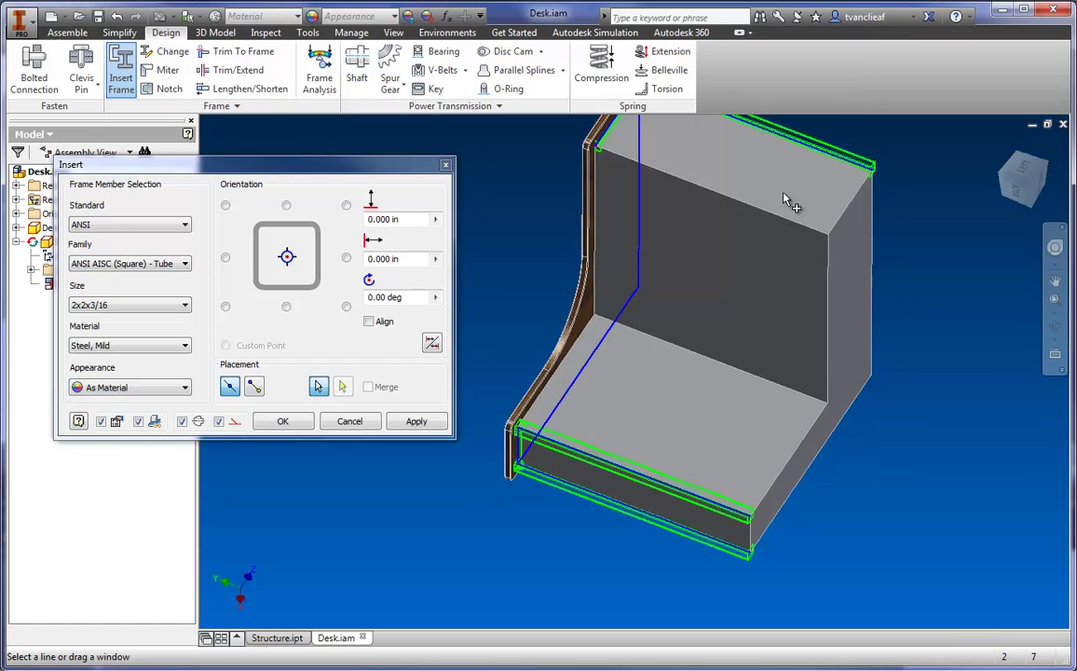
left_click(777, 222)
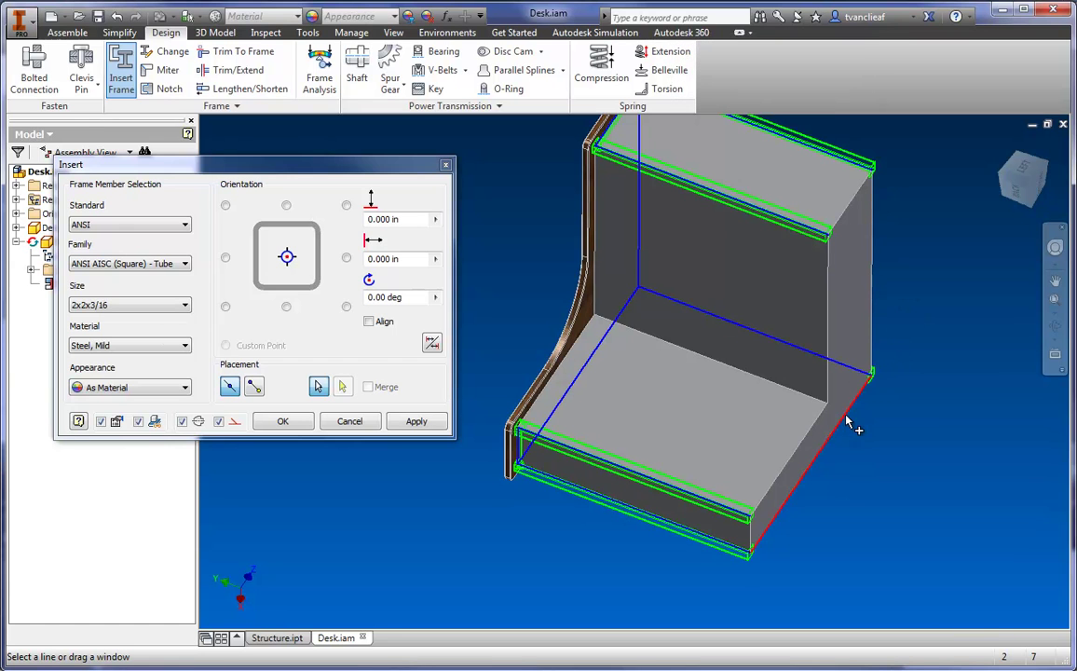
middle_click_drag(693, 362, 676, 408)
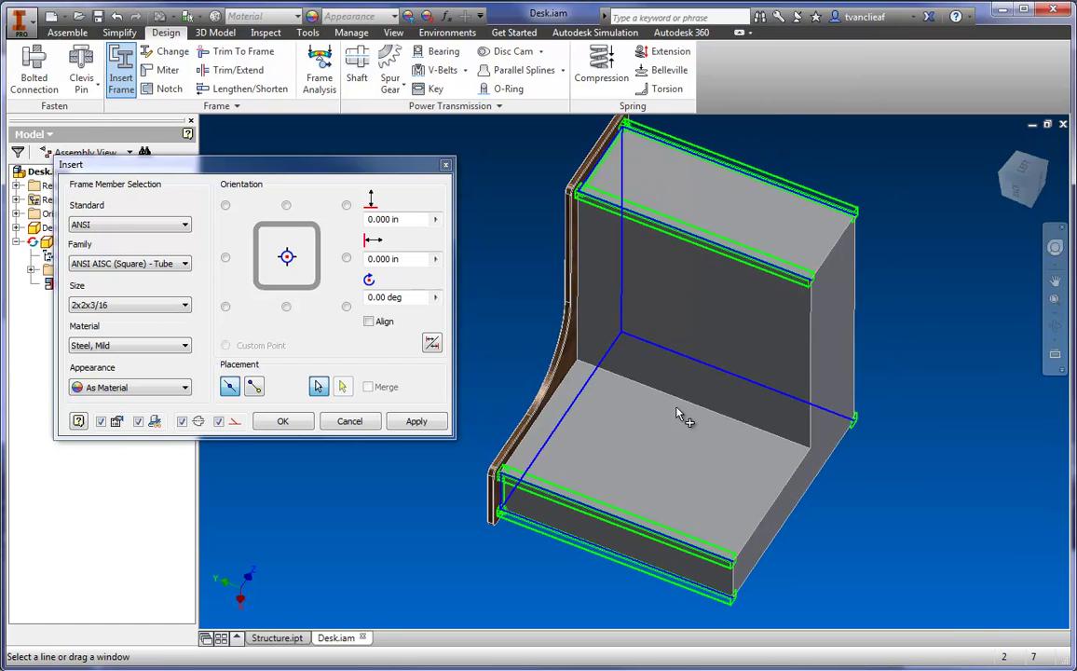
- Create the selected tube members as a new frame, accepting the proposed frame and member file names
left_click(283, 422)
left_click(360, 316)
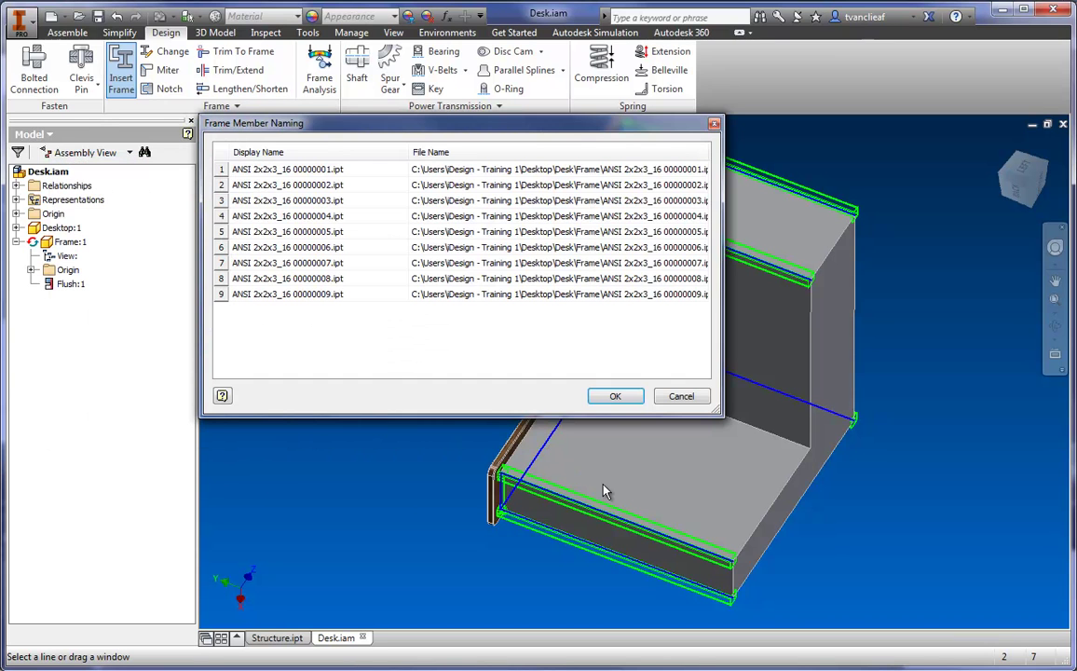
left_click(616, 397)
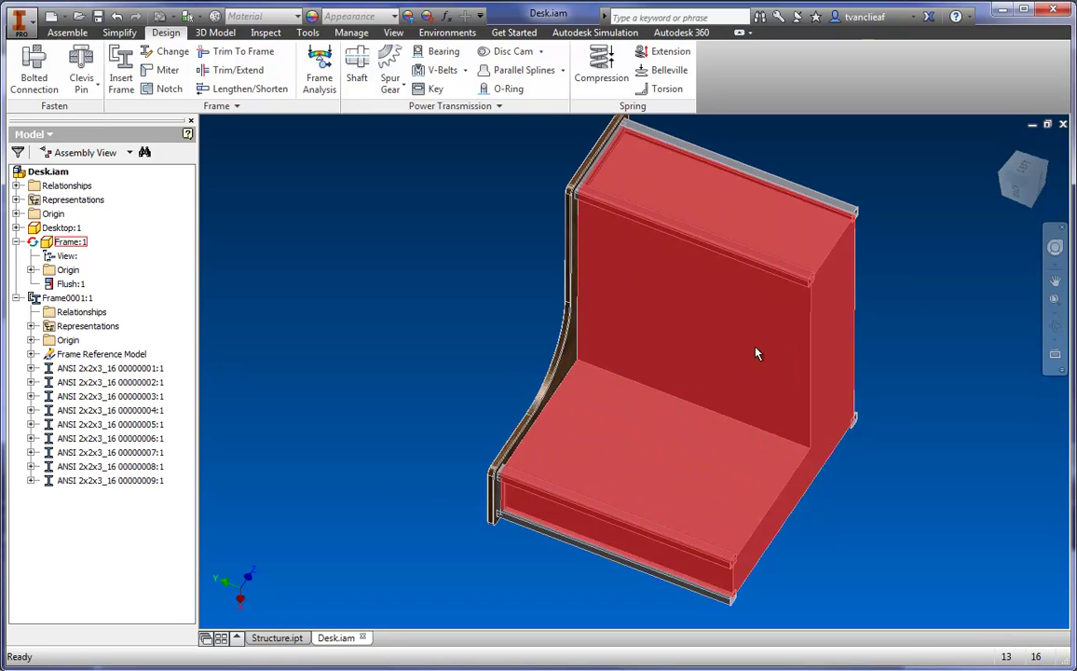
- Examine how the top tube members sit against the desktop, from below and from above
middle_click_drag(691, 498, 625, 470)
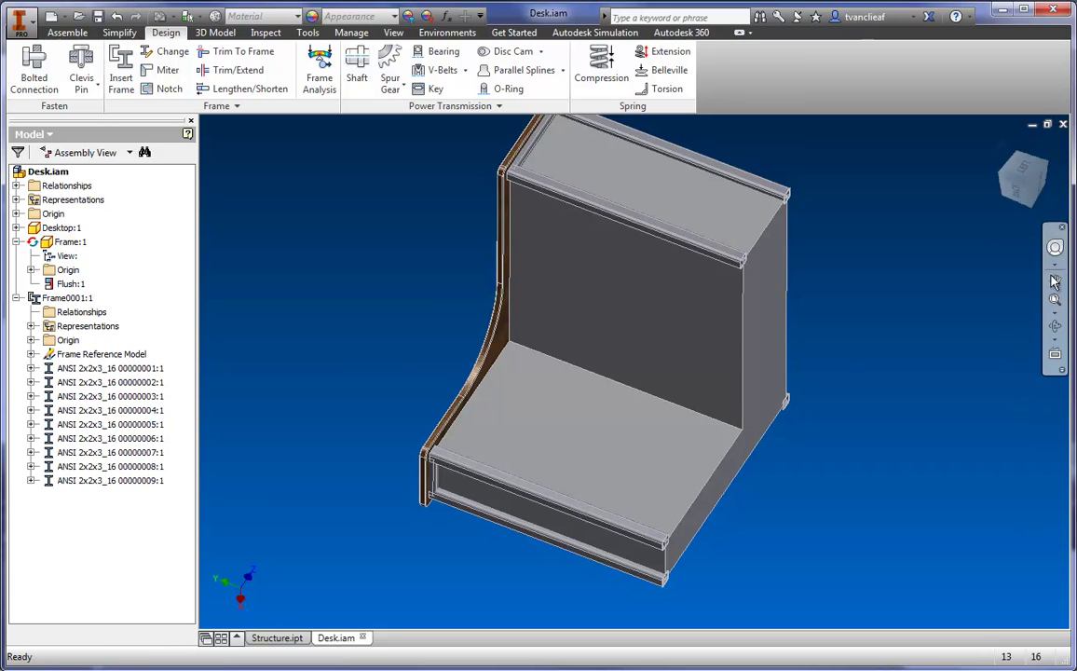
left_click(1003, 181)
left_click(1004, 182)
scroll(540, 361, "up", 3)
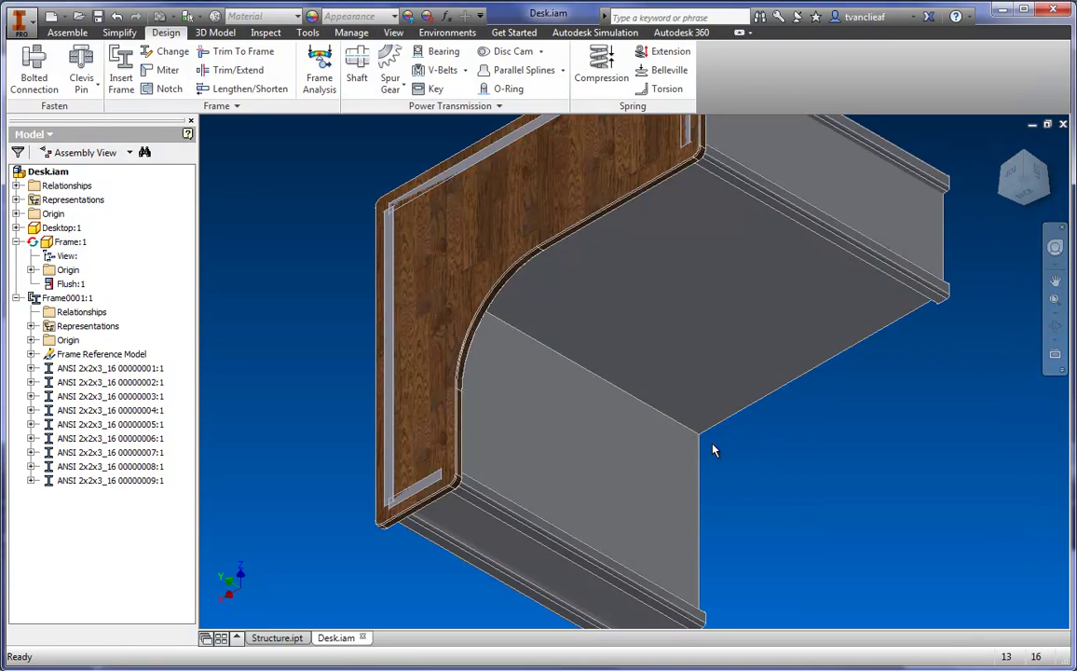
scroll(783, 408, "down", 3)
middle_click_drag(779, 407, 703, 398)
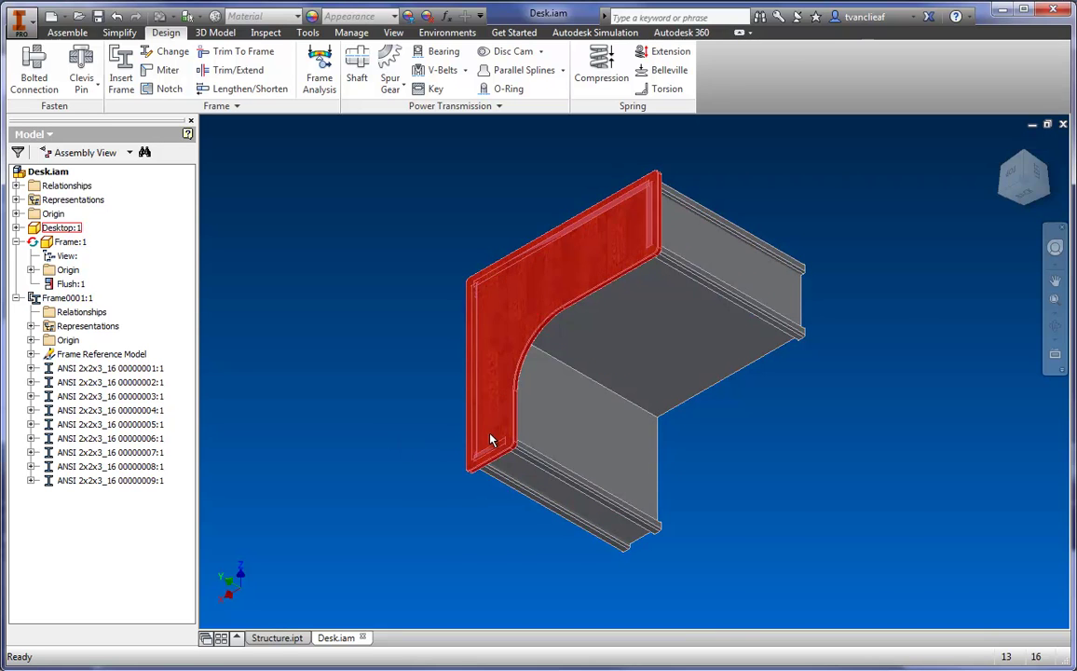
scroll(491, 465, "up", 4)
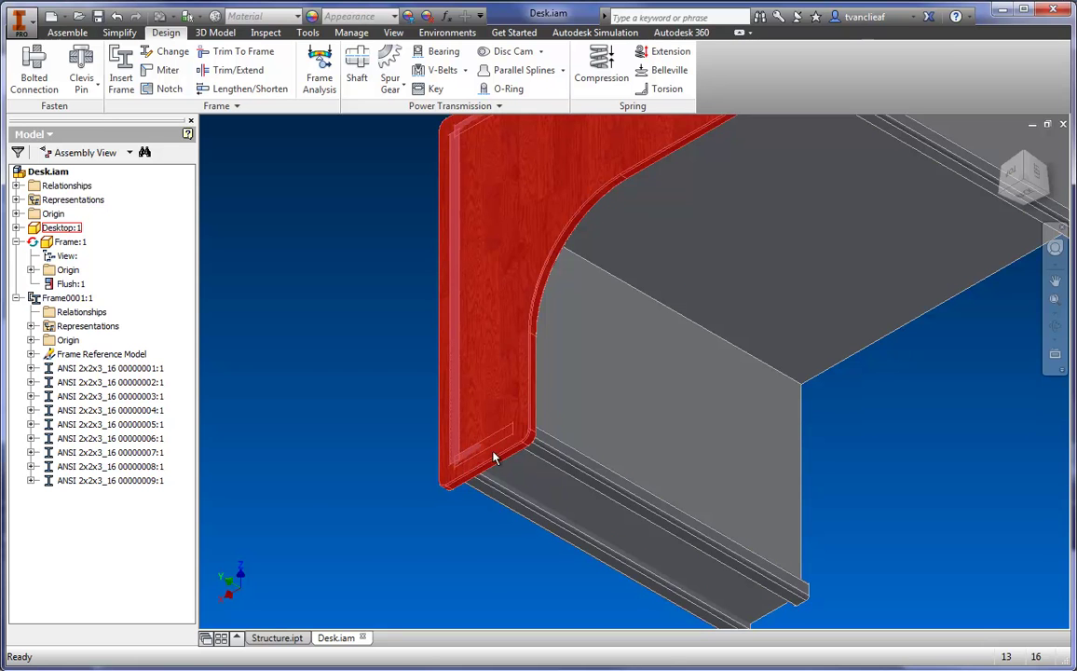
middle_click_drag(617, 395, 497, 492)
scroll(498, 466, "down", 3)
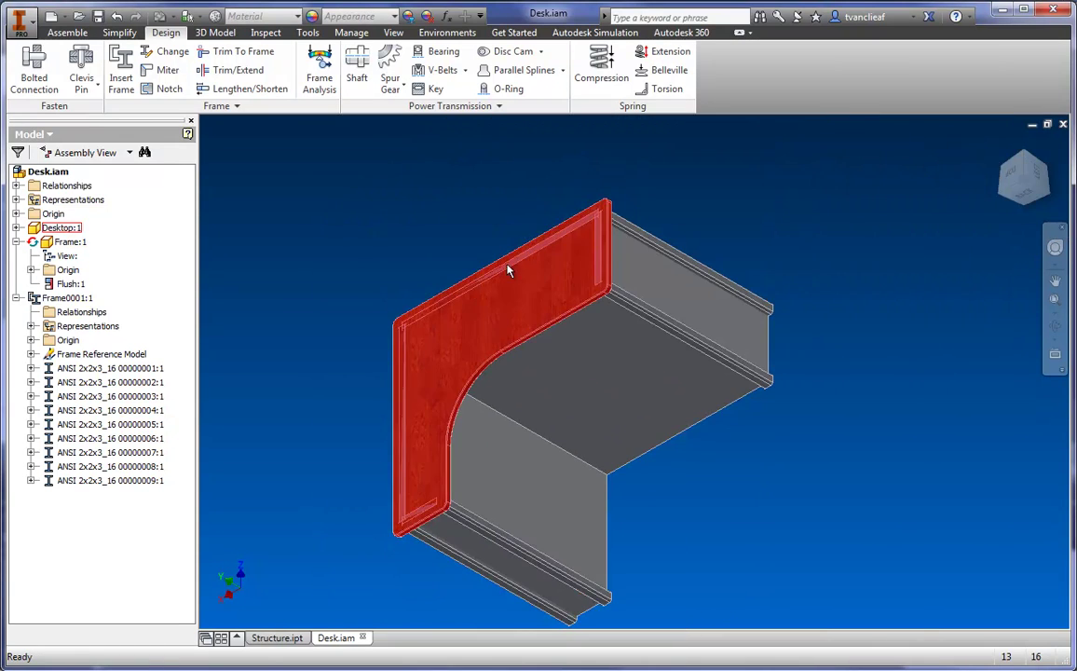
key("F2")
left_click_drag(572, 349, 594, 317)
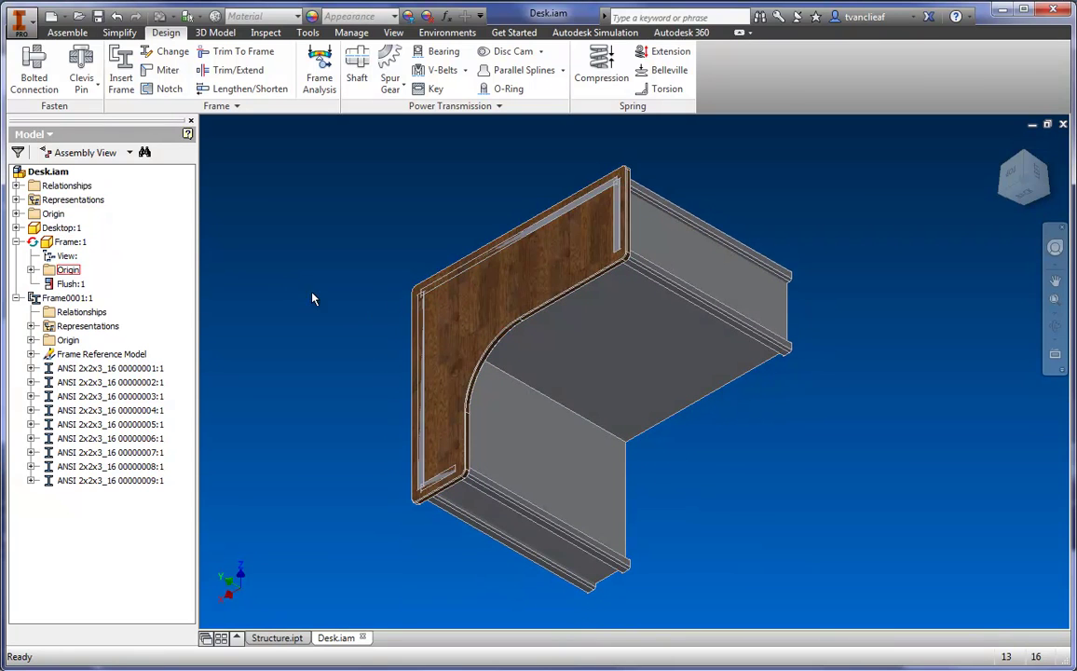
key("F2")
left_click_drag(445, 307, 472, 281)
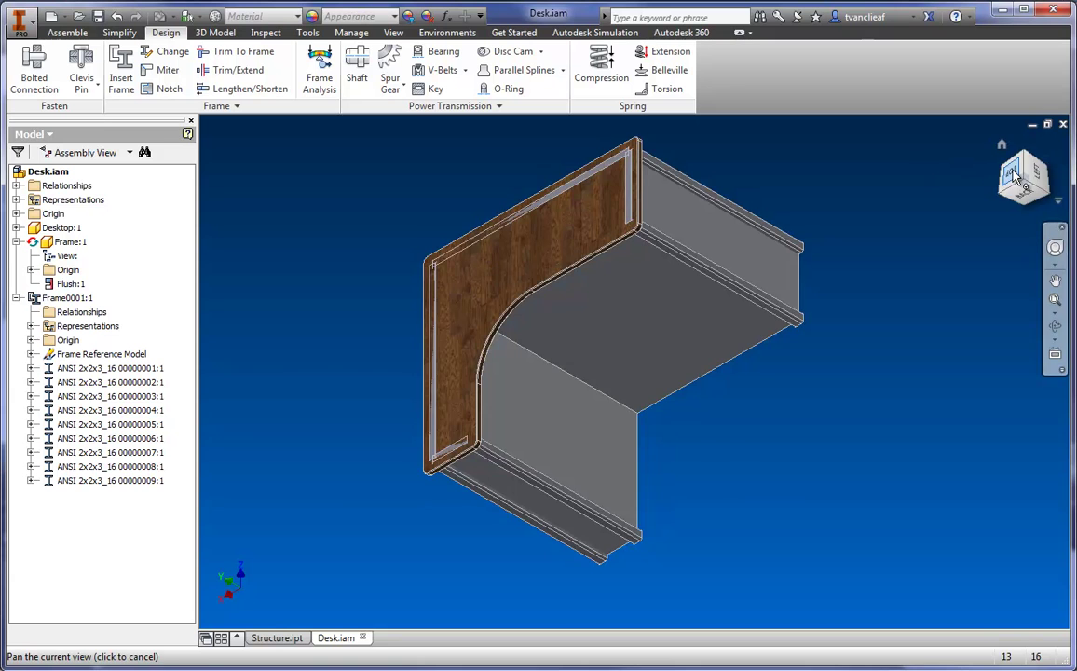
left_click(1015, 177)
scroll(697, 285, "down", 3)
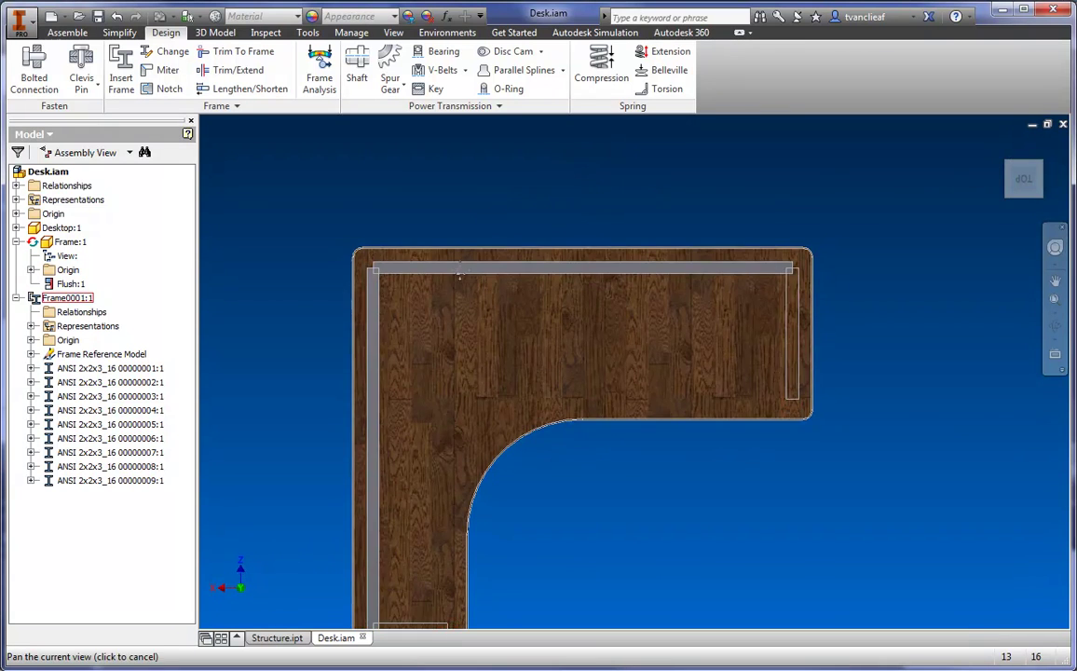
middle_click_drag(462, 263, 461, 233)
left_click_drag(459, 231, 473, 170)
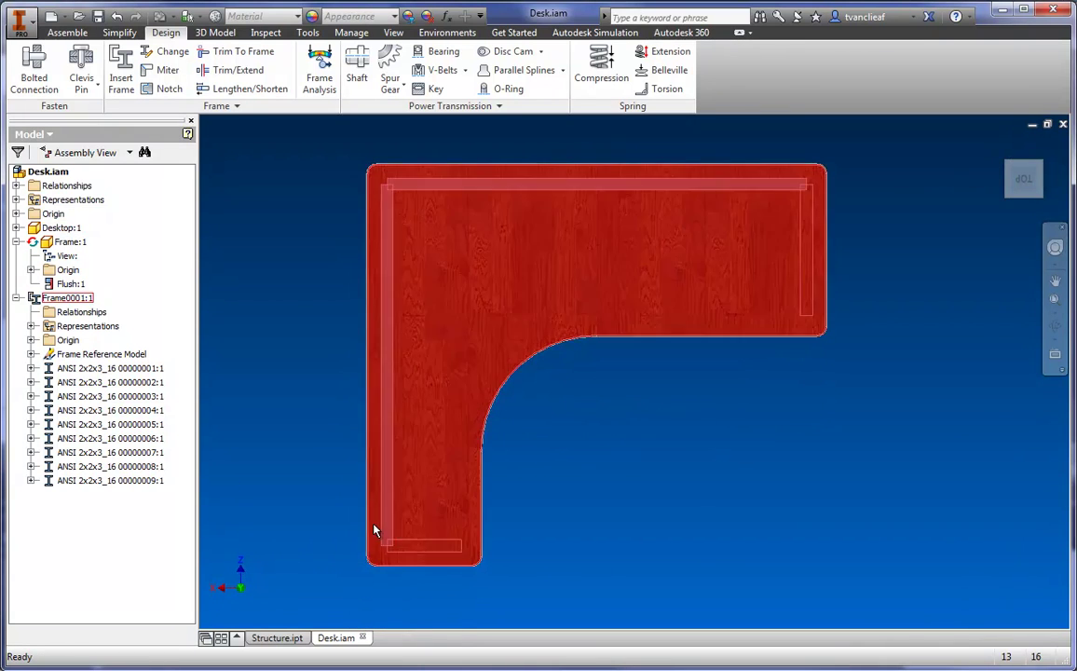
left_click(110, 369)
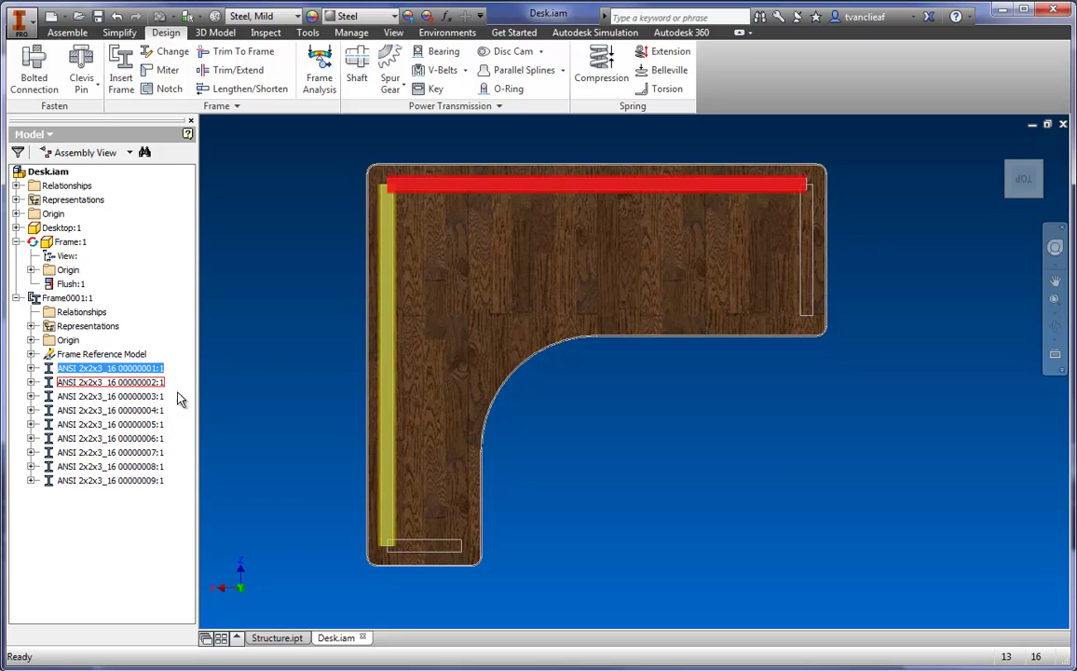
left_click(131, 382, "ctrl")
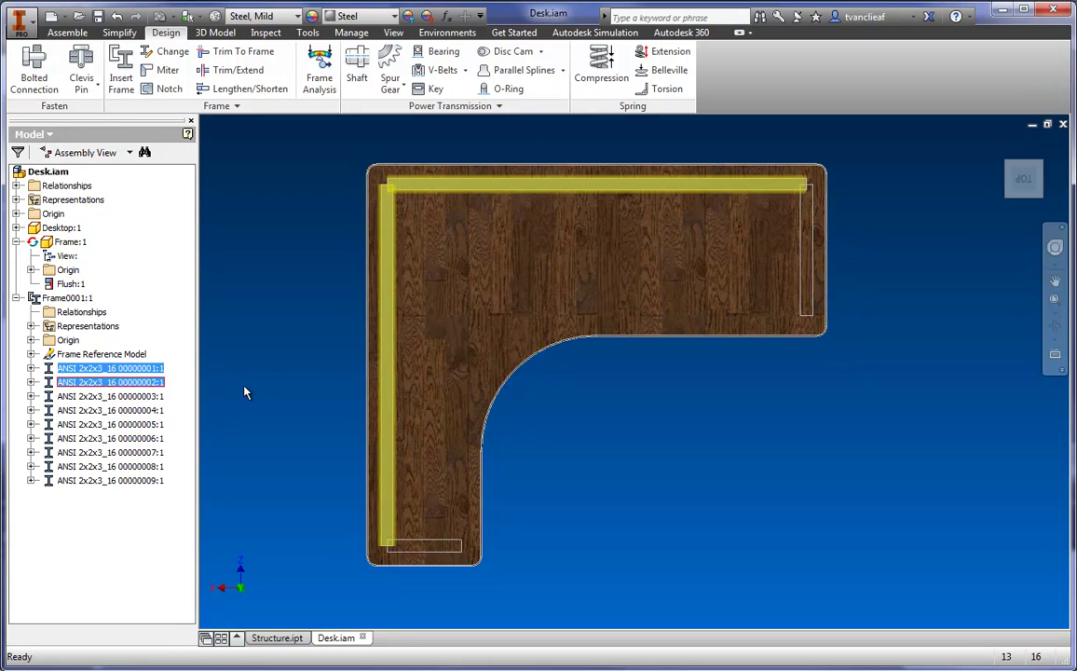
left_click(133, 397, "ctrl")
left_click(140, 411, "ctrl")
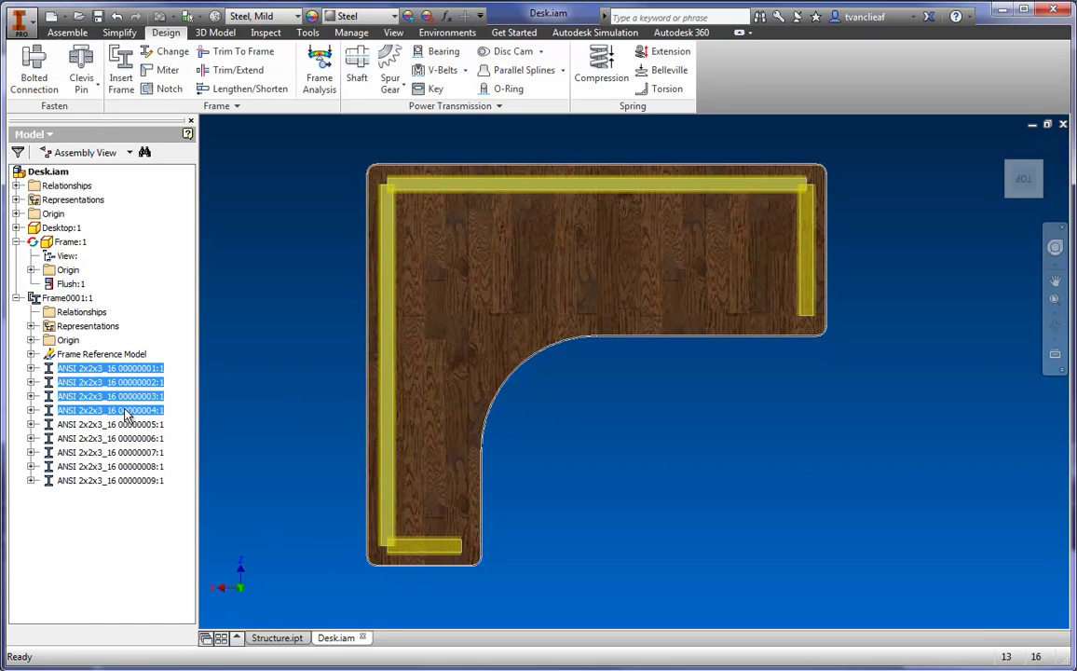
right_click(100, 399)
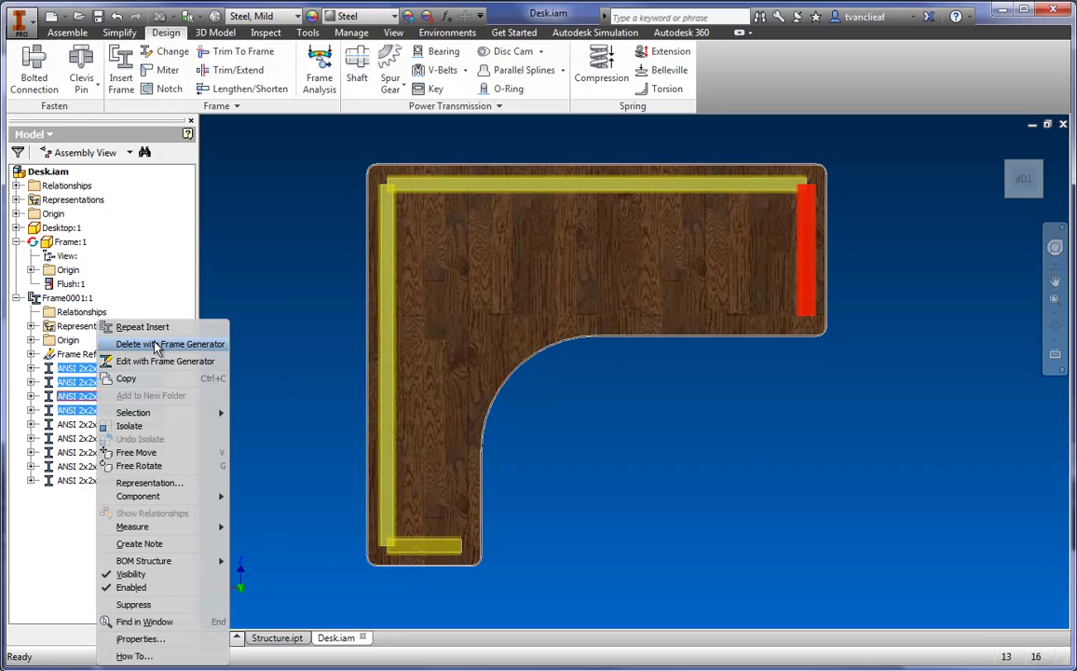
left_click(140, 317)
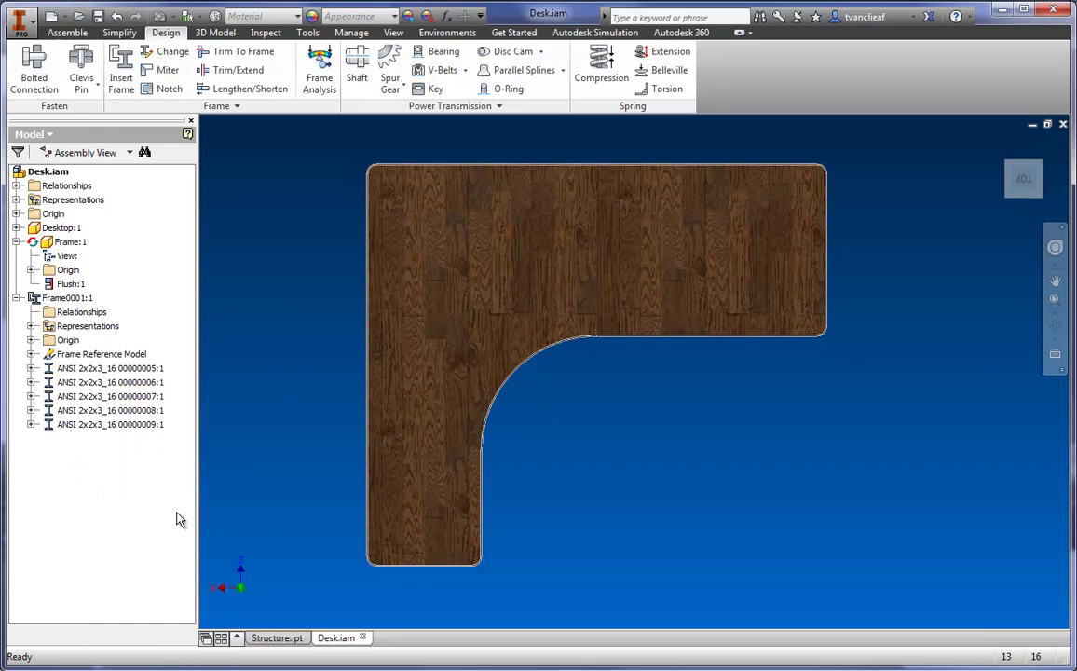
- Start new 2x2x3/16 ANSI square tube members with the bottom-centre orientation point, and select the skeleton's front top edge
left_click(1040, 202)
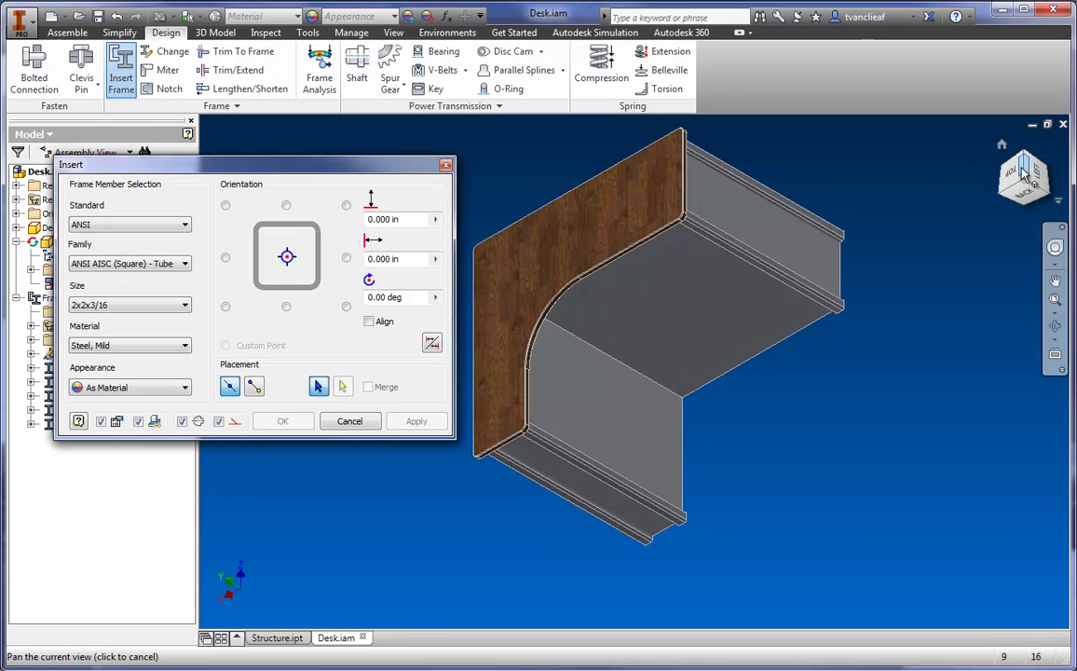
mouse_move(582, 294)
middle_mouse_down("shift")
mouse_move(210, 602)
mouse_move(423, 560)
mouse_move(544, 560)
mouse_move(644, 597)
mouse_move(669, 585)
middle_mouse_up("shift")
middle_click_drag(601, 286, 651, 281)
middle_click_drag(937, 233, 892, 233, "shift")
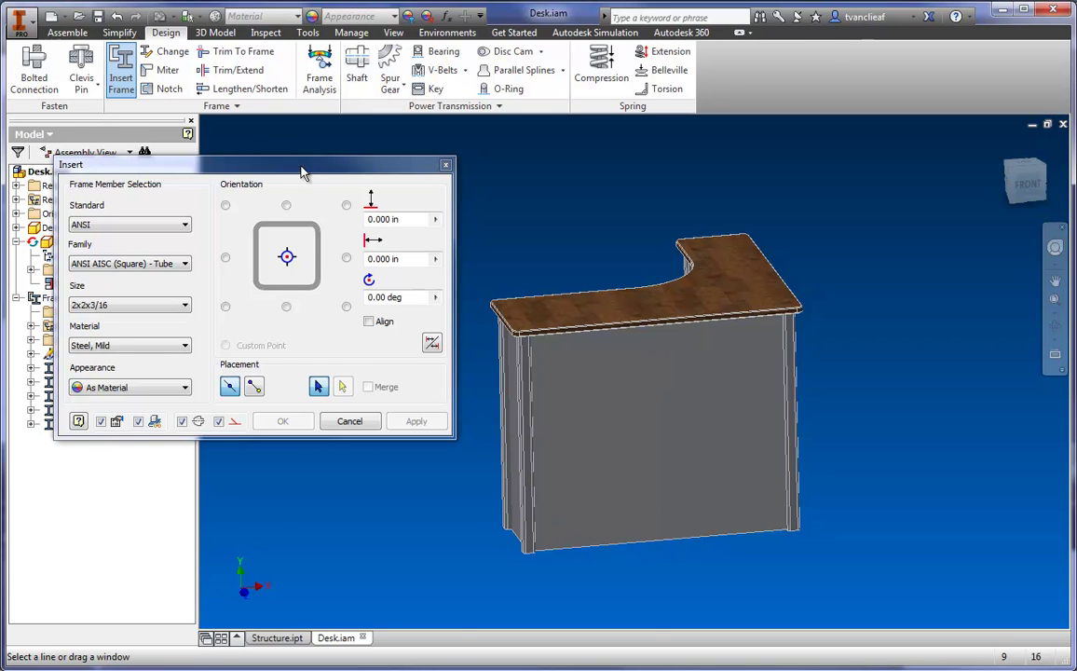
left_click_drag(306, 168, 306, 348)
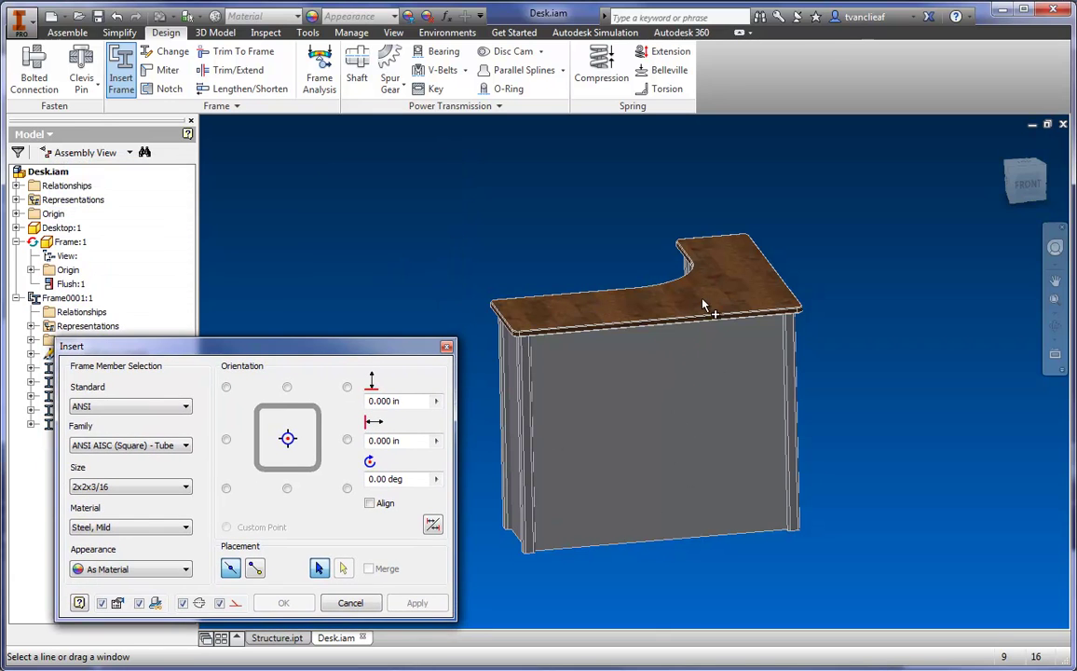
middle_click_drag(457, 333, 443, 276)
left_click(287, 489)
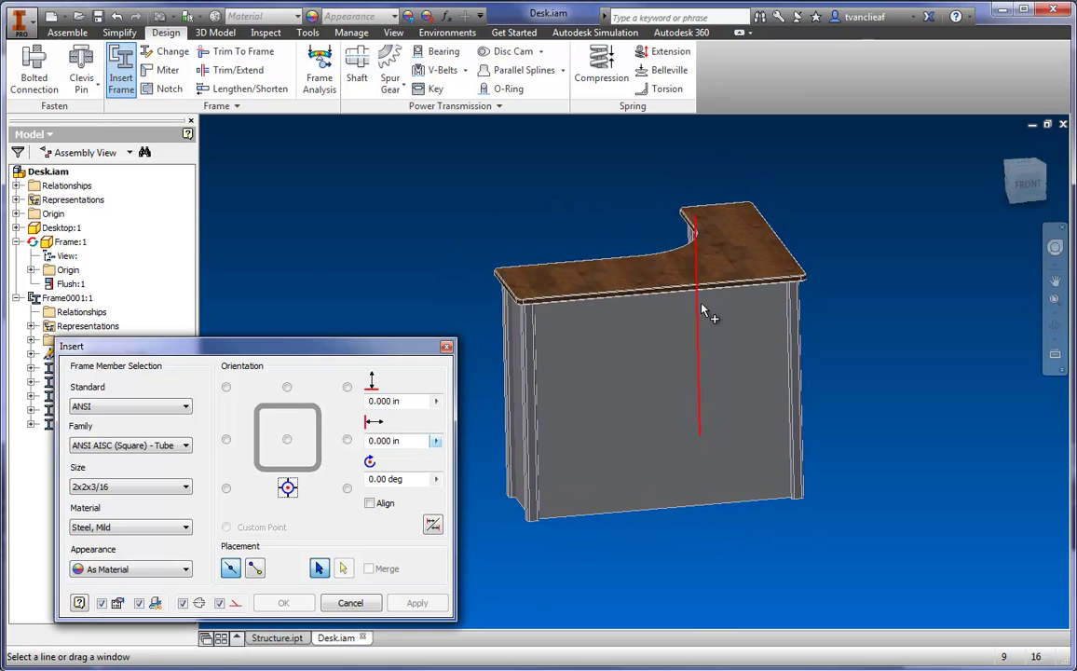
scroll(704, 328, "down", 4)
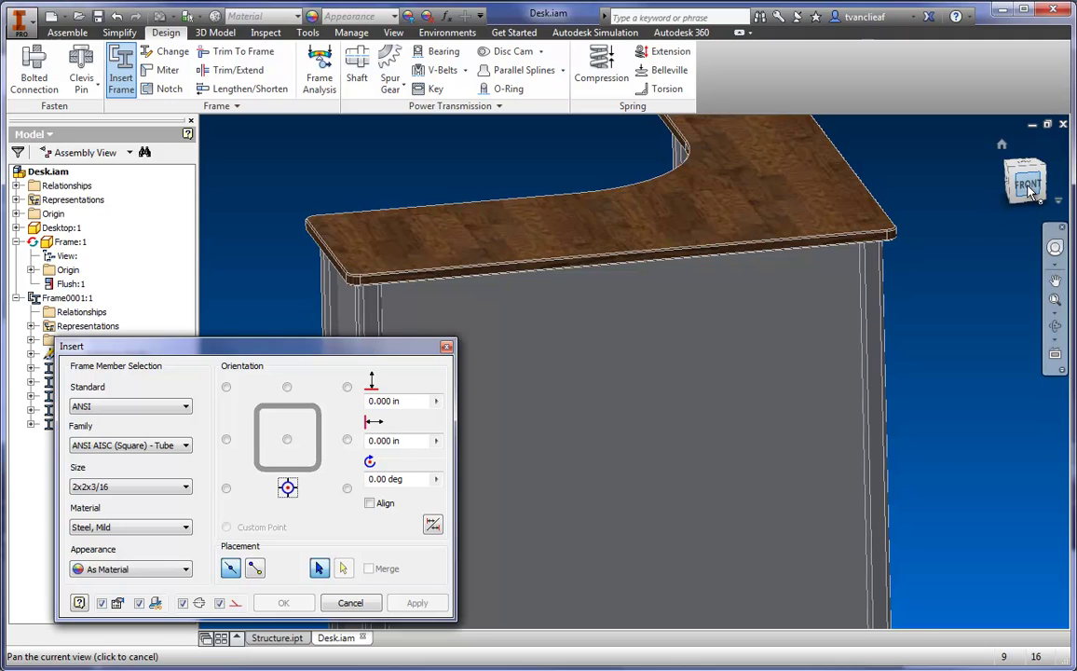
left_click_drag(1027, 181, 1028, 120)
left_click(404, 143)
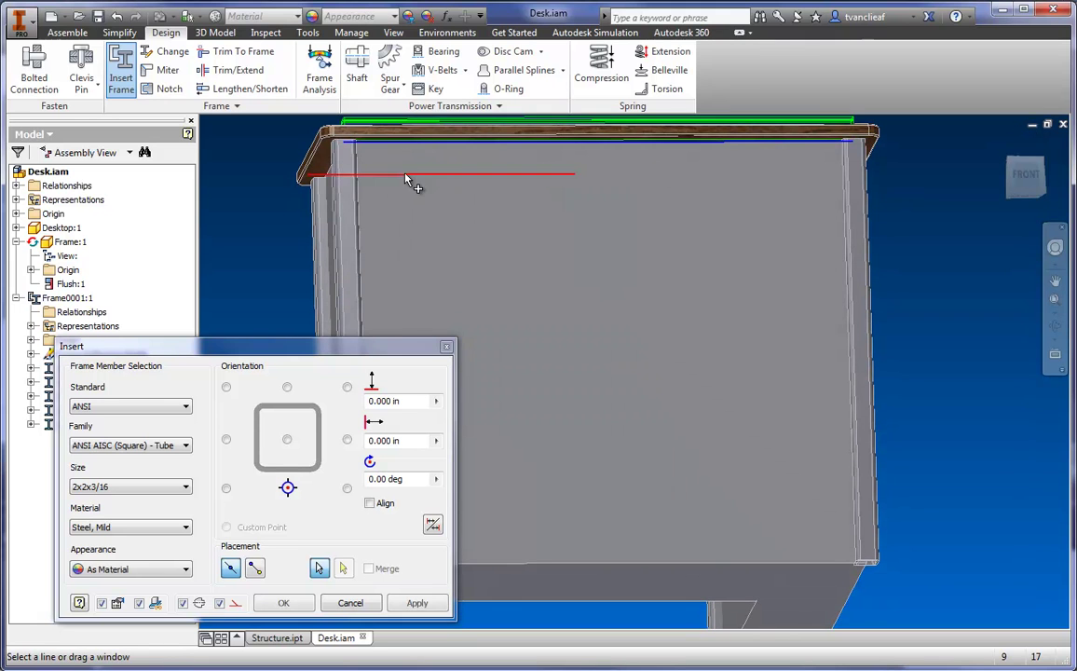
- Set the members' orientation point to the profile's top centre, and check the previewed tube's fit beneath the desktop
middle_click_drag(406, 174, 434, 276)
left_click_drag(1027, 171, 1034, 193)
left_click(287, 387)
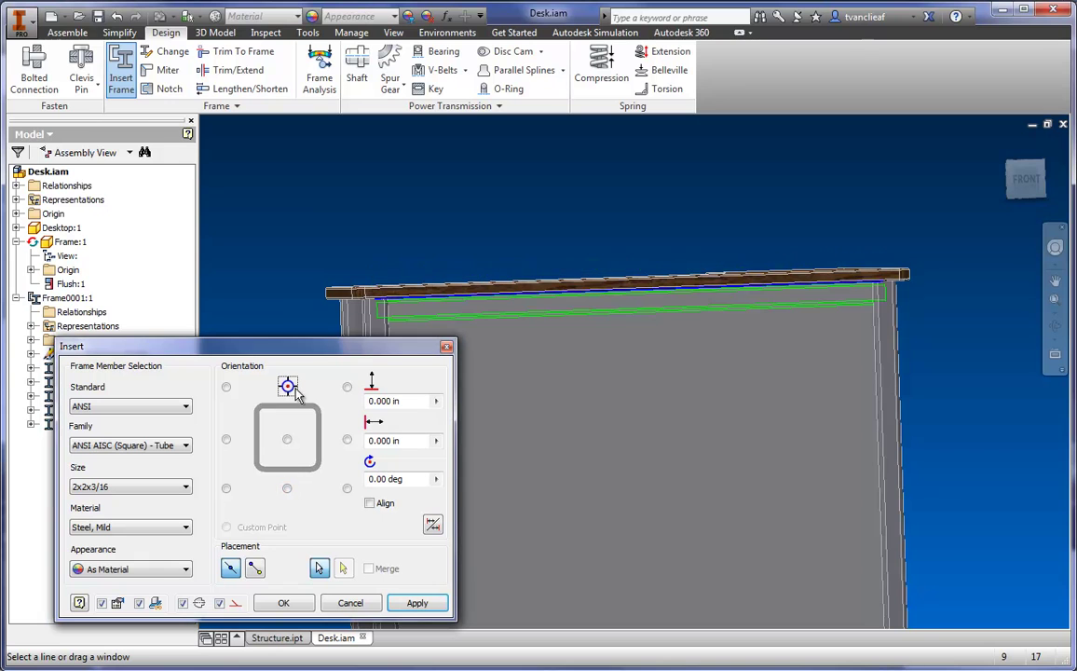
scroll(830, 290, "down", 3)
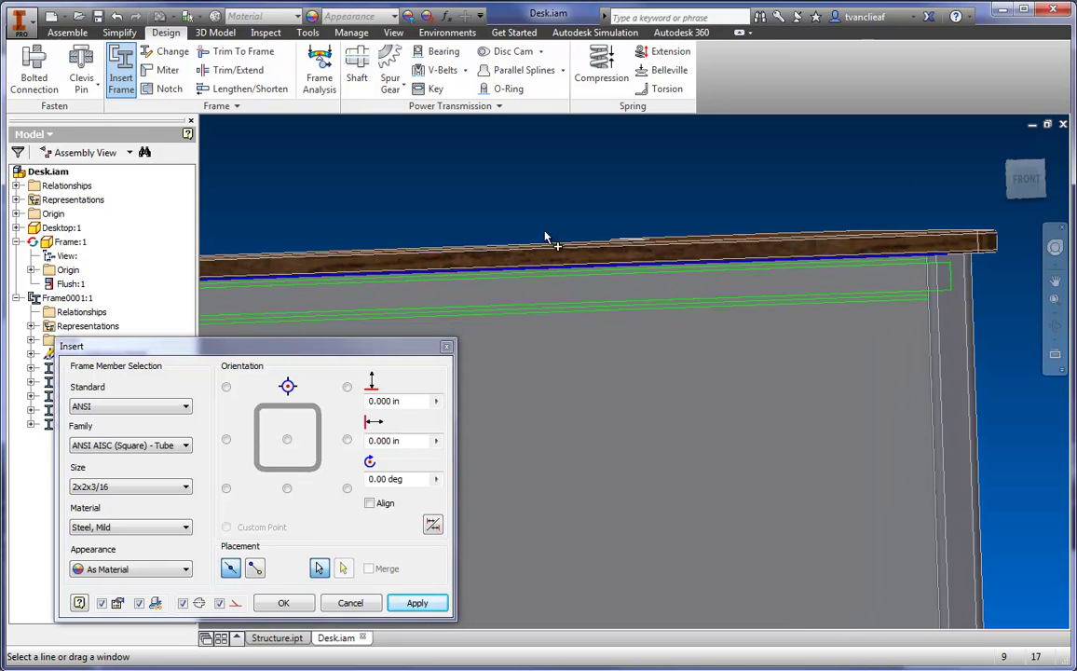
left_click(1024, 180)
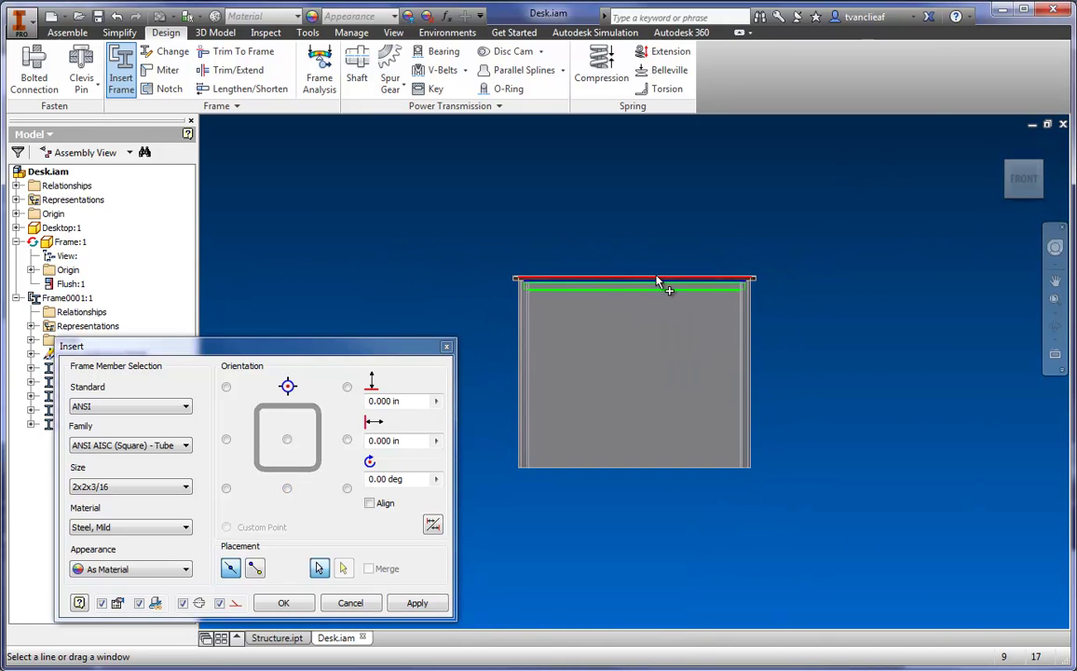
scroll(954, 300, "up", 6)
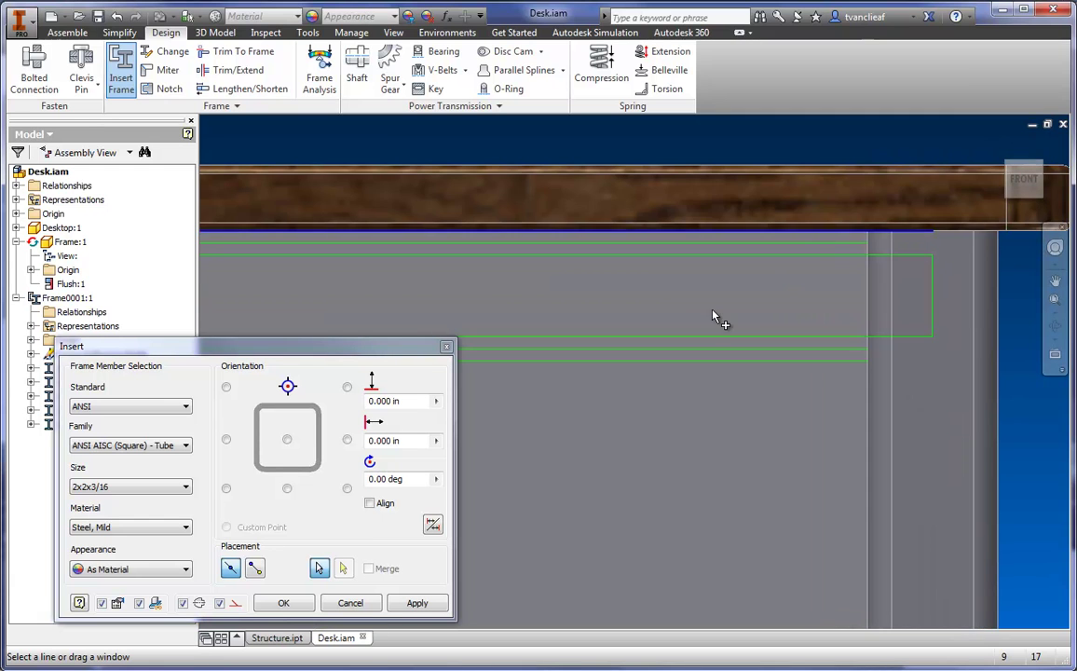
scroll(499, 295, "down", 4)
- Add the short top edge at the wing's end, just under the desktop, to the tube member selection
middle_click_drag(345, 286, 869, 235)
scroll(868, 235, "down", 2)
middle_click_drag(761, 238, 591, 225)
left_click(1011, 183)
scroll(604, 275, "up", 4)
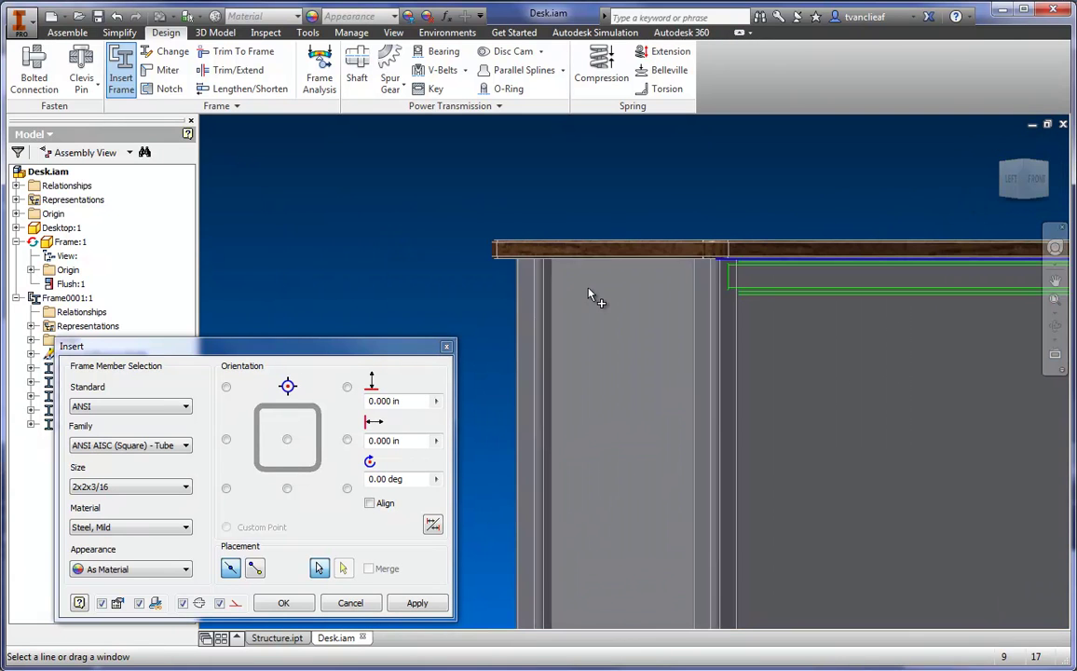
left_click(1013, 184)
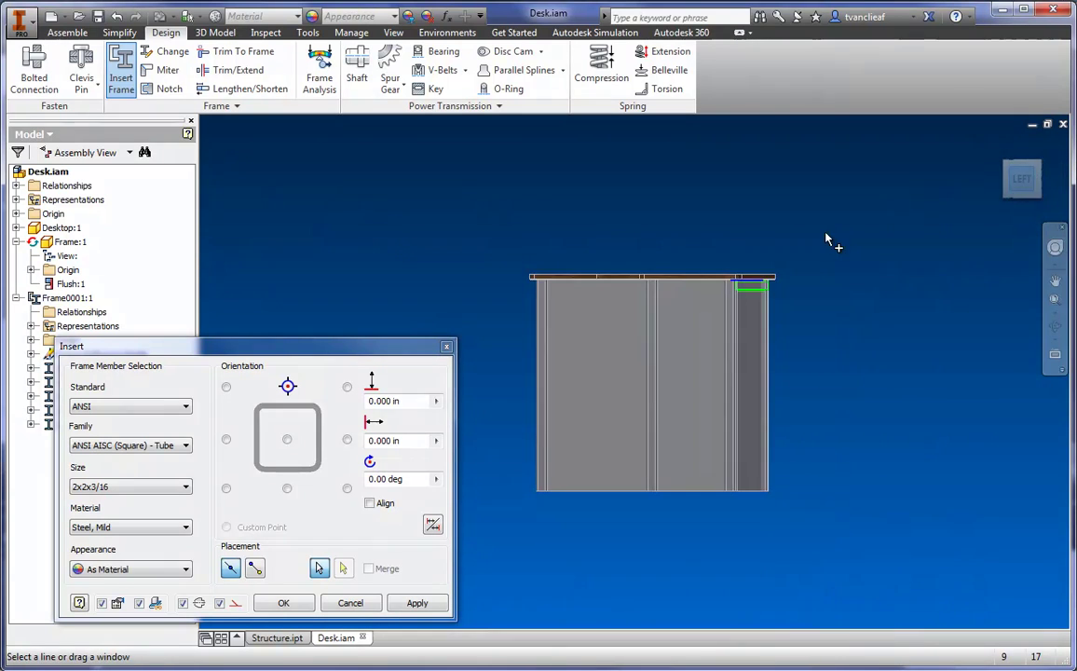
scroll(702, 264, "up", 3)
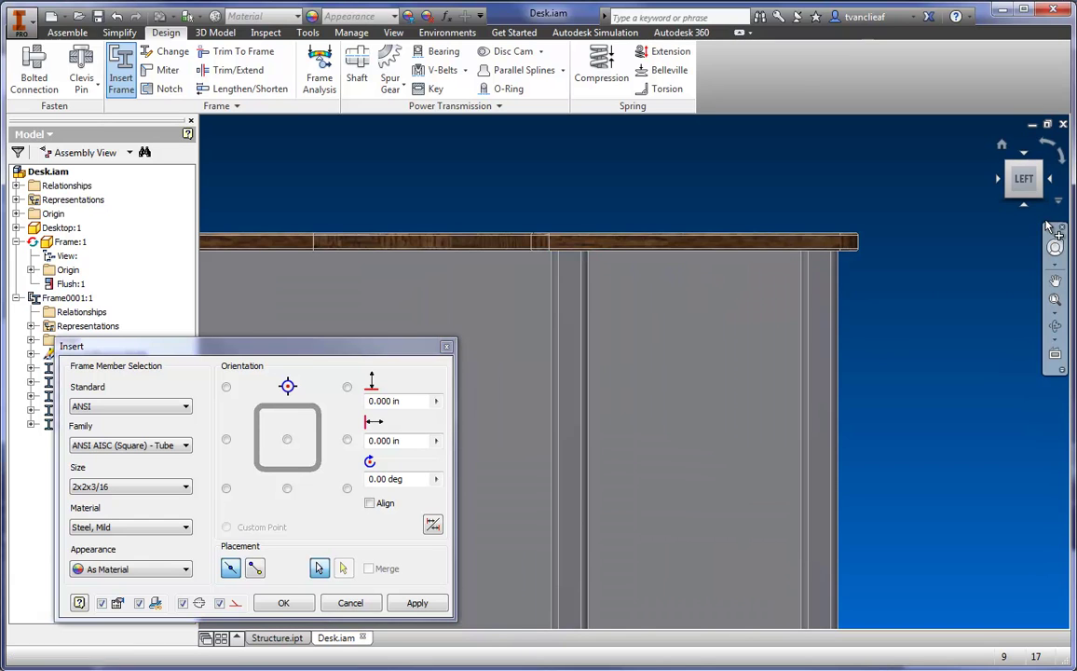
left_click_drag(1026, 194, 1018, 172)
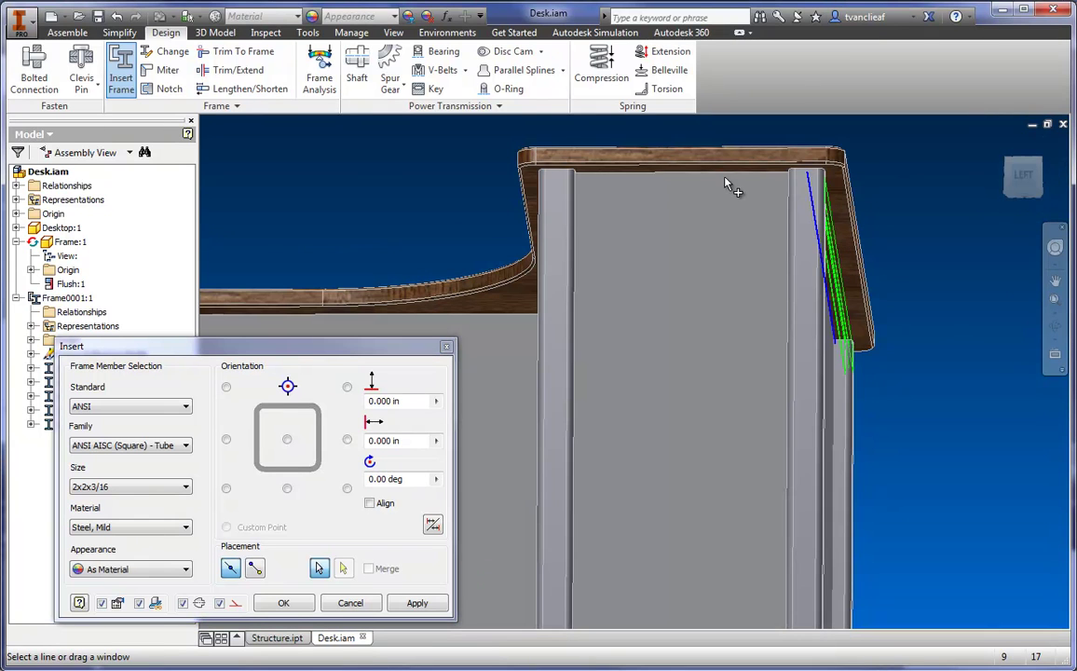
middle_click_drag(676, 248, 987, 261)
left_click_drag(1008, 175, 1033, 166)
middle_click_drag(803, 189, 933, 154)
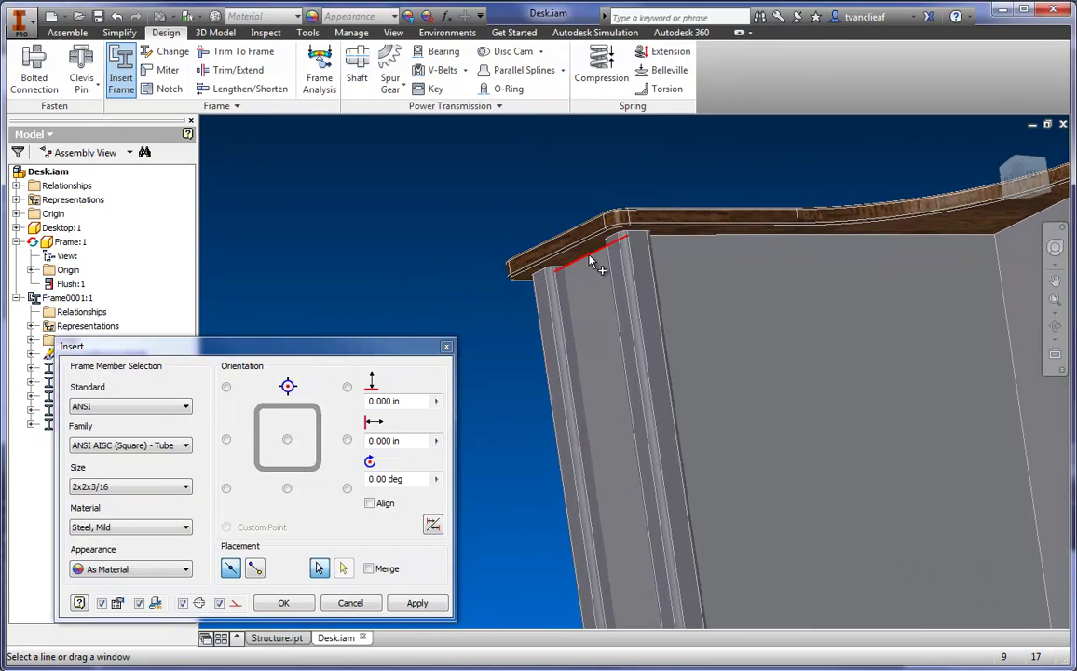
left_click(623, 248)
- Complete the selection of the skeleton's top edges, and create the tube members with the proposed file names
left_click(1055, 279)
left_click_drag(1012, 175, 384, 149)
left_click(745, 249)
scroll(610, 361, "down", 2)
middle_click_drag(615, 358, 516, 314)
left_click(284, 603)
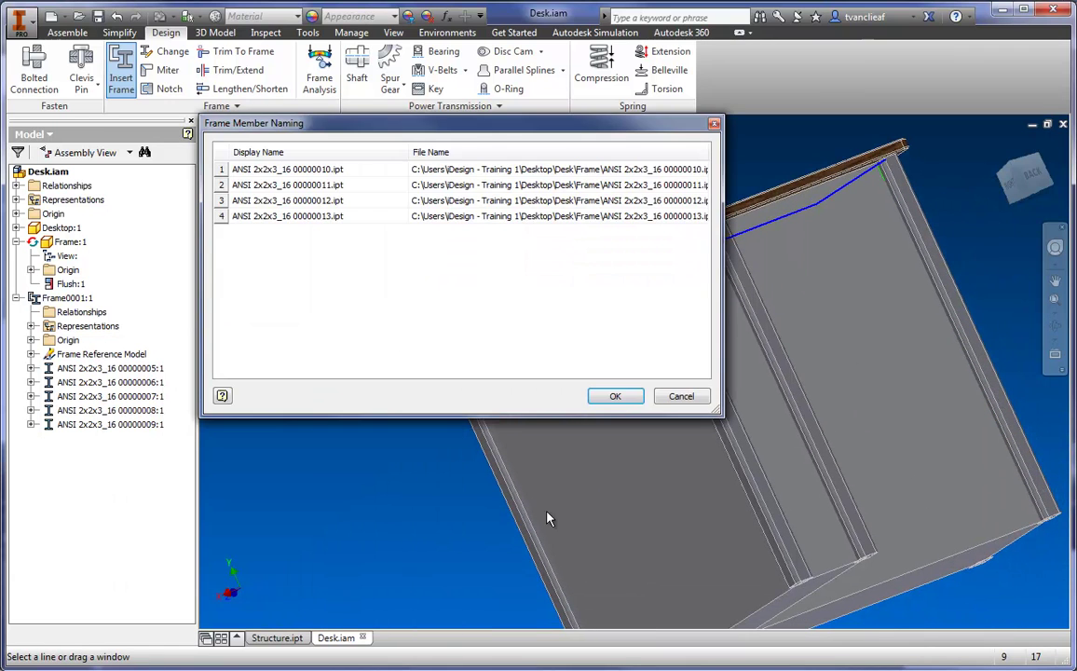
left_click(615, 396)
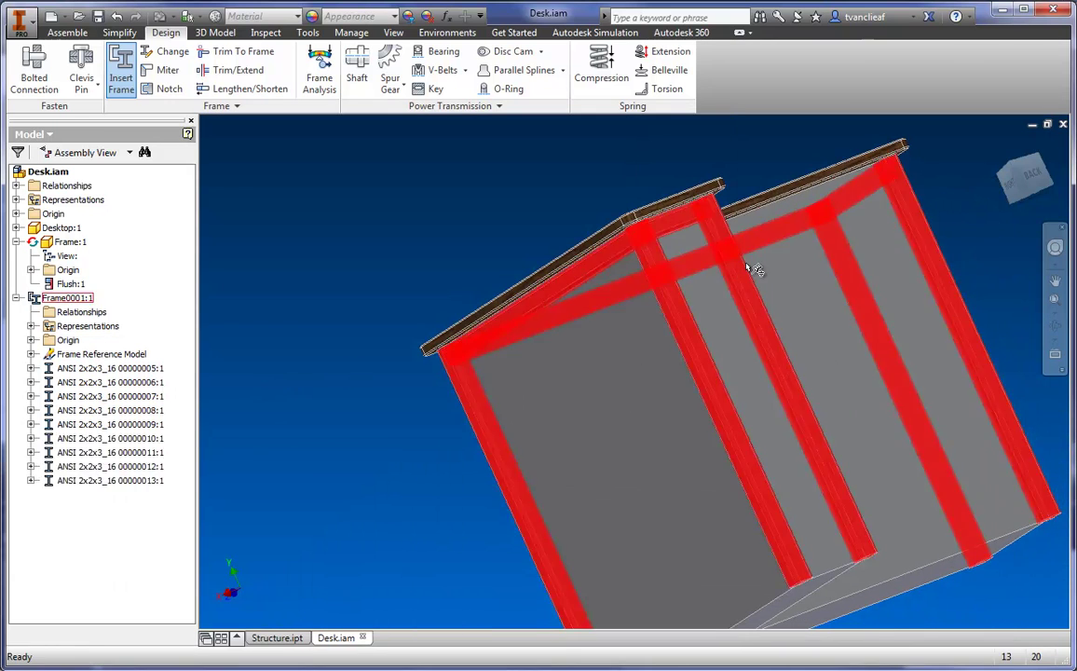
- Hide the skeleton block Frame:1 so that only the desktop and the tube frame are shown
middle_click_drag(401, 435, 364, 410)
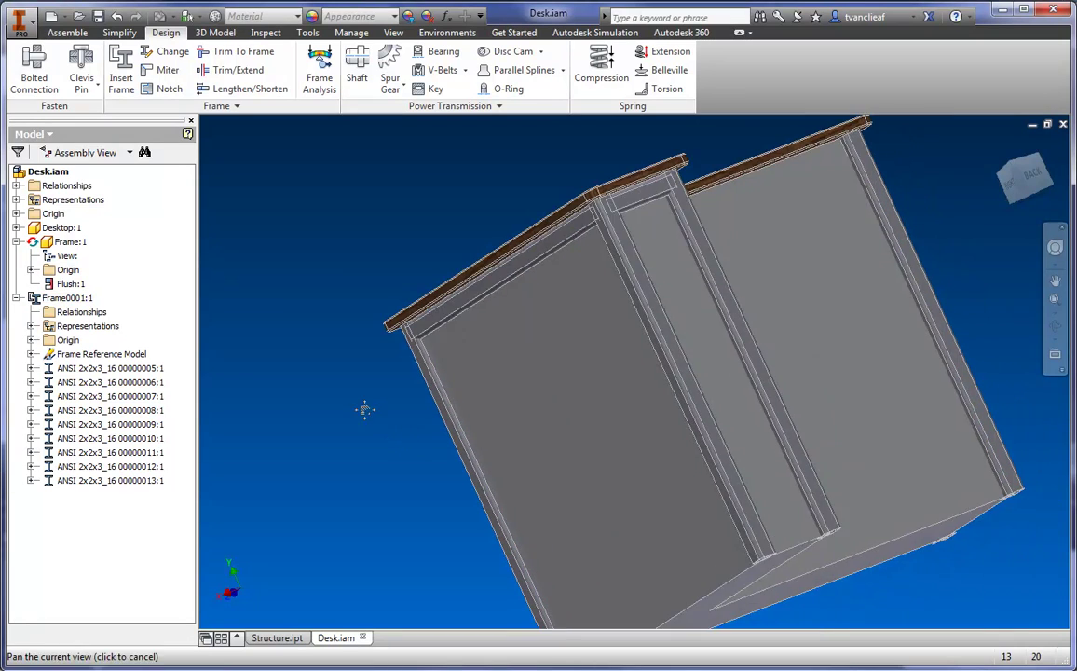
left_click(1031, 183)
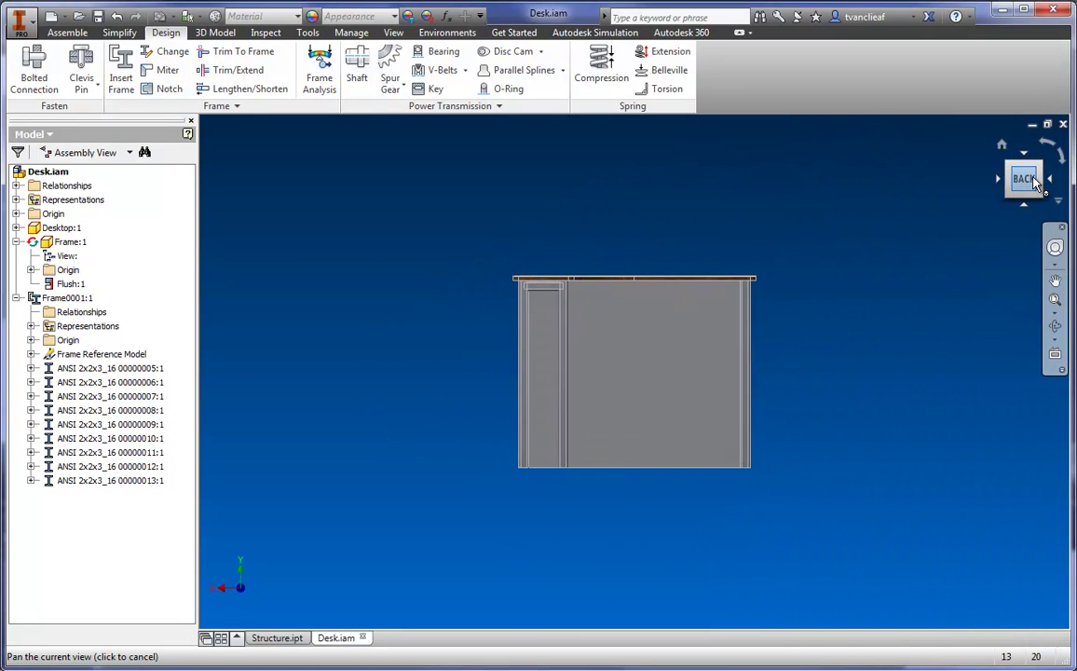
left_click(1031, 169)
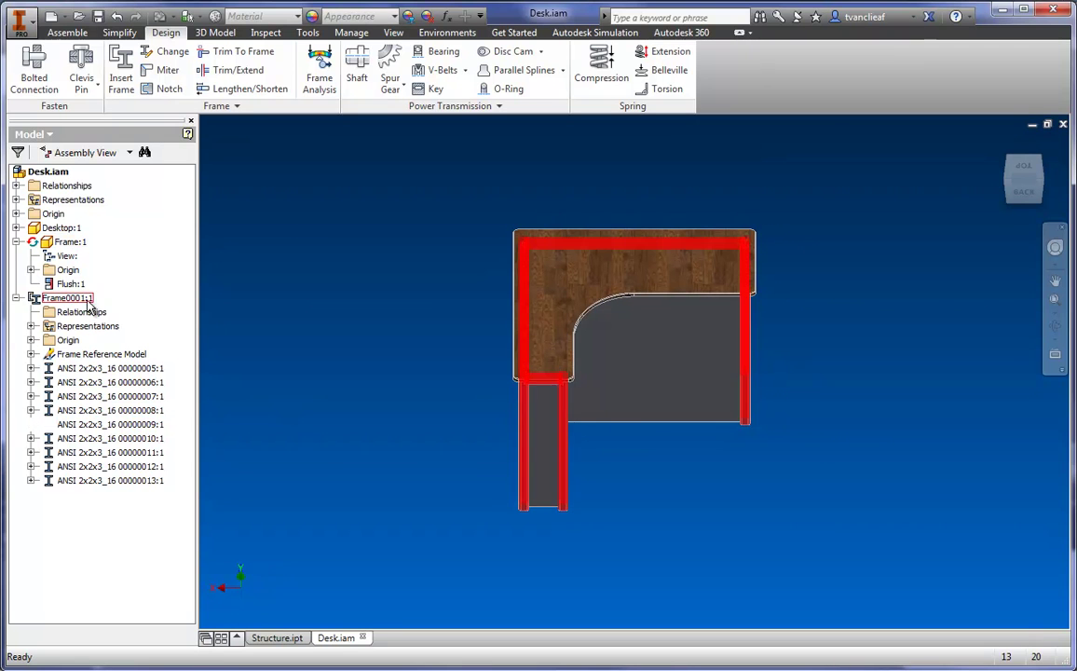
left_click(68, 242)
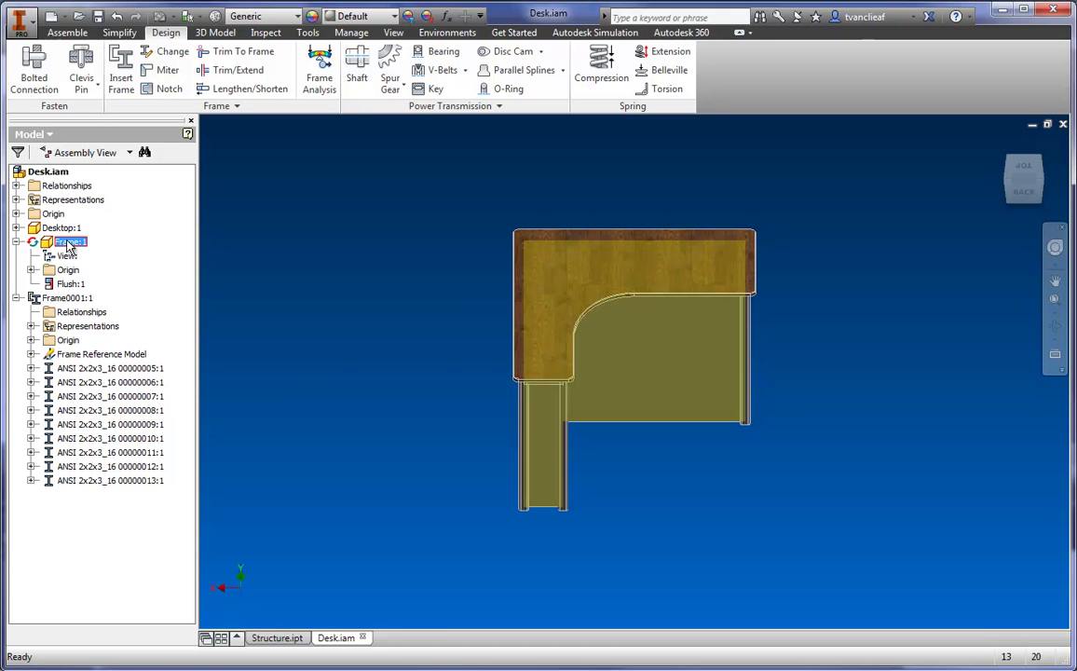
right_click(64, 250)
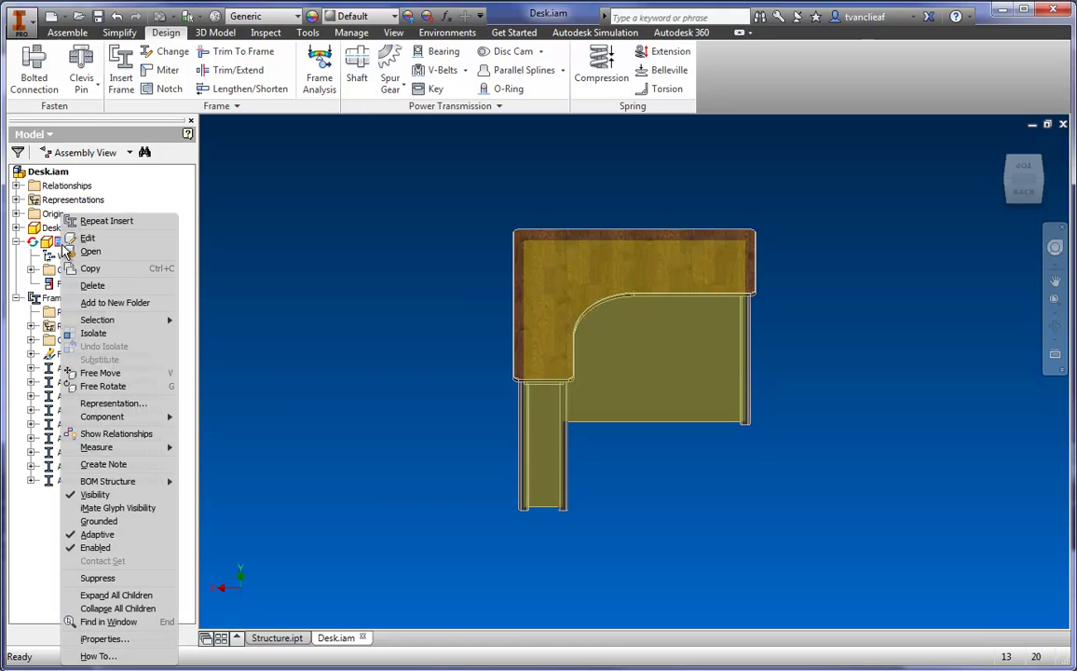
left_click(93, 495)
scroll(656, 396, "down", 3)
scroll(655, 398, "up", 3)
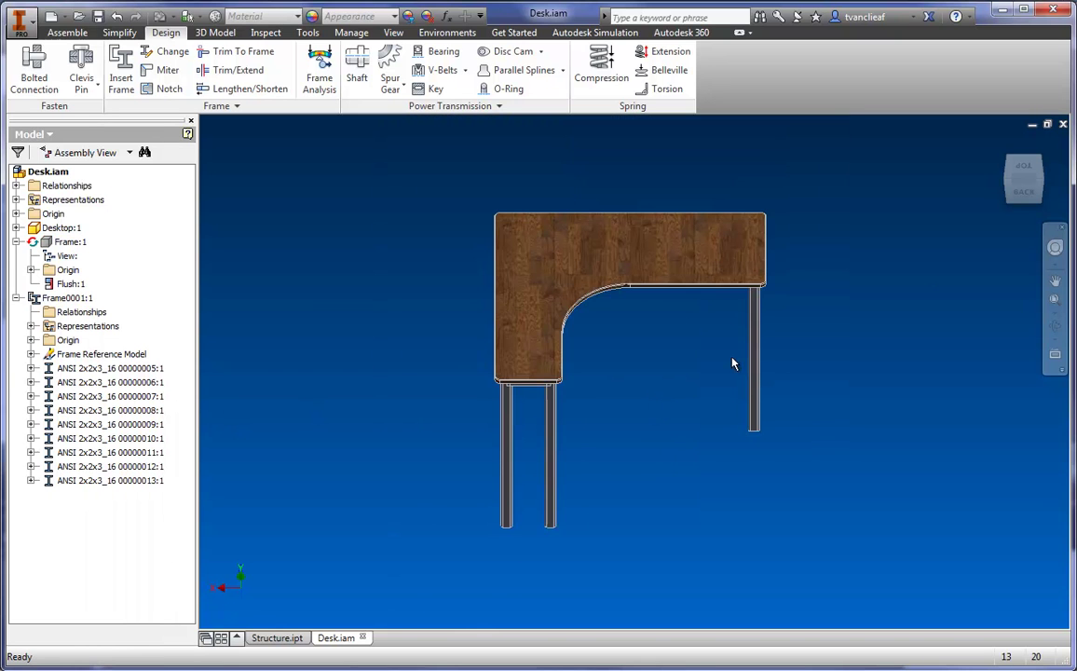
- Start the Notch command, and notch the inner leg at the back end against the short top tube
left_click(1042, 186)
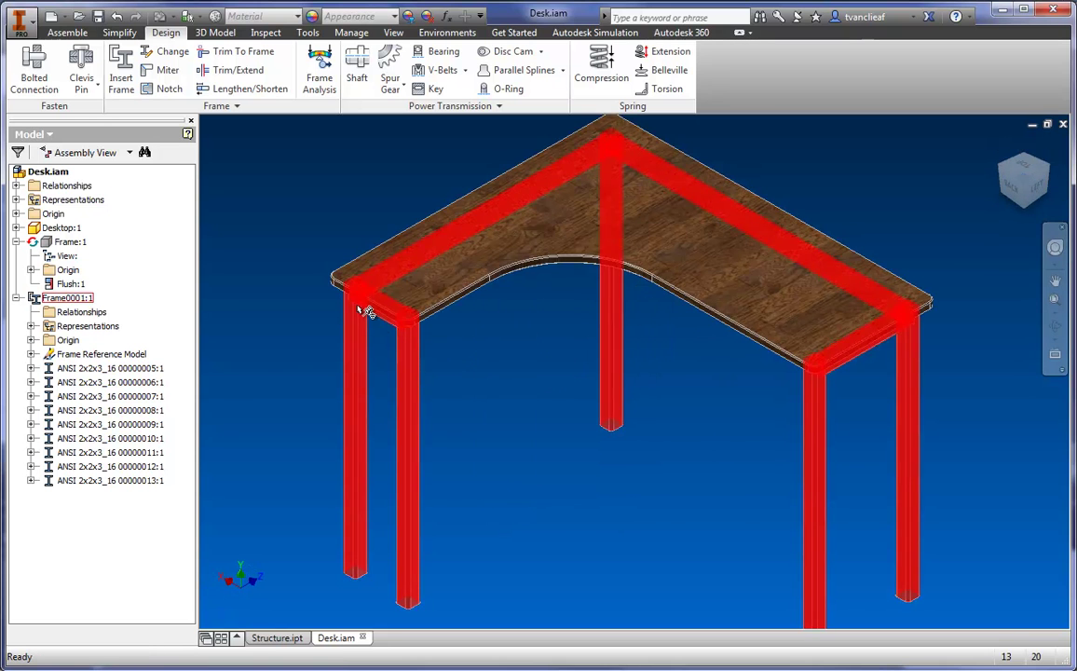
scroll(337, 301, "down", 3)
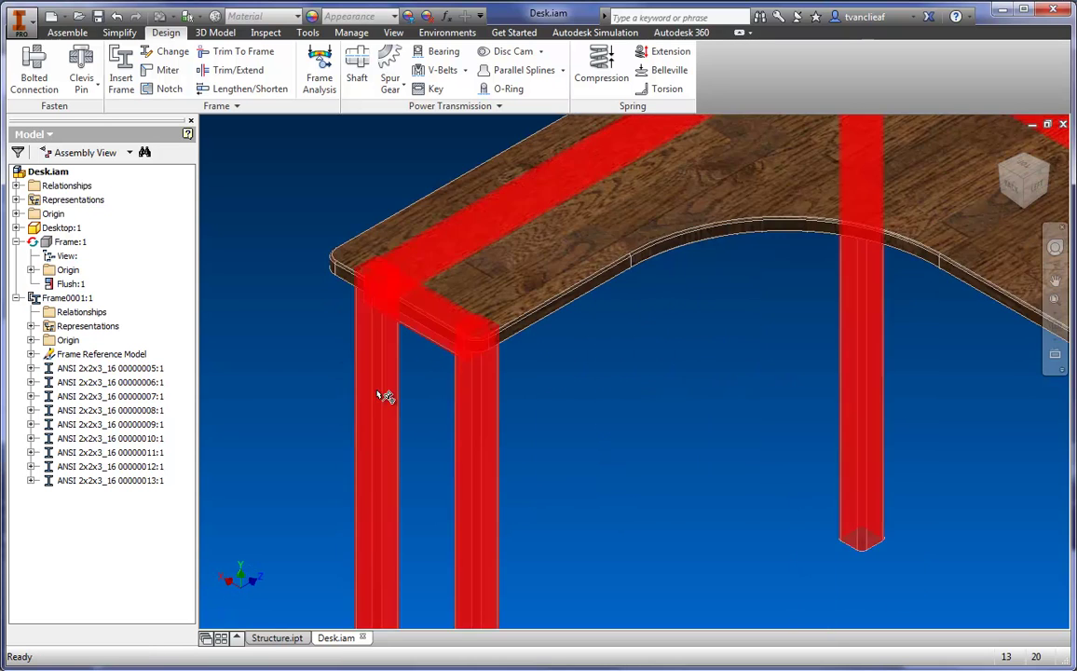
left_click(1026, 203)
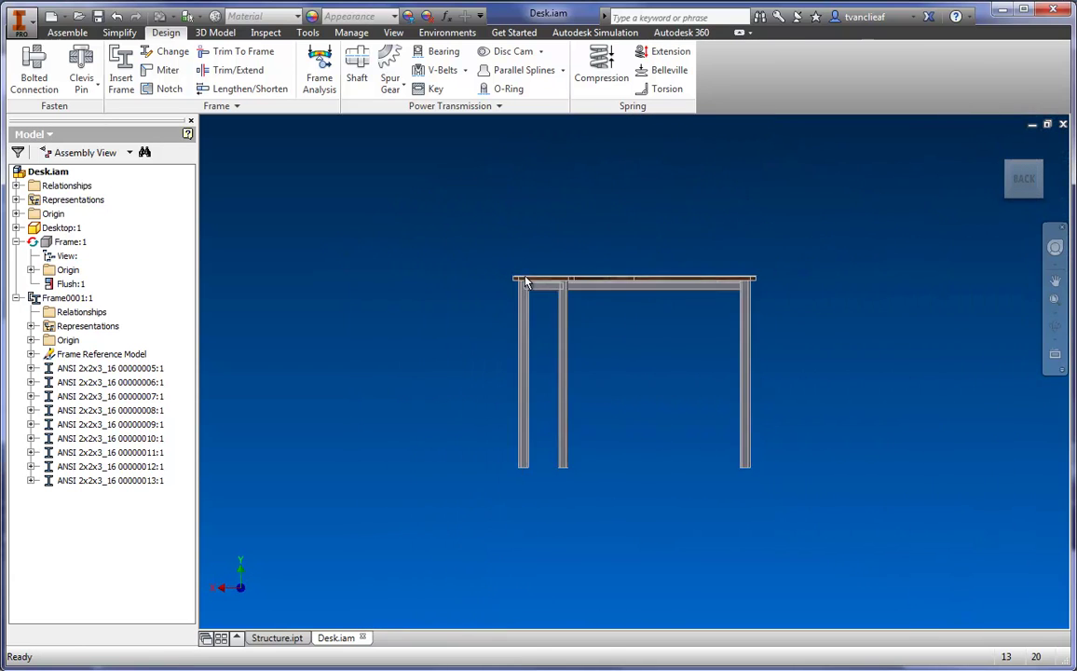
scroll(524, 282, "down", 5)
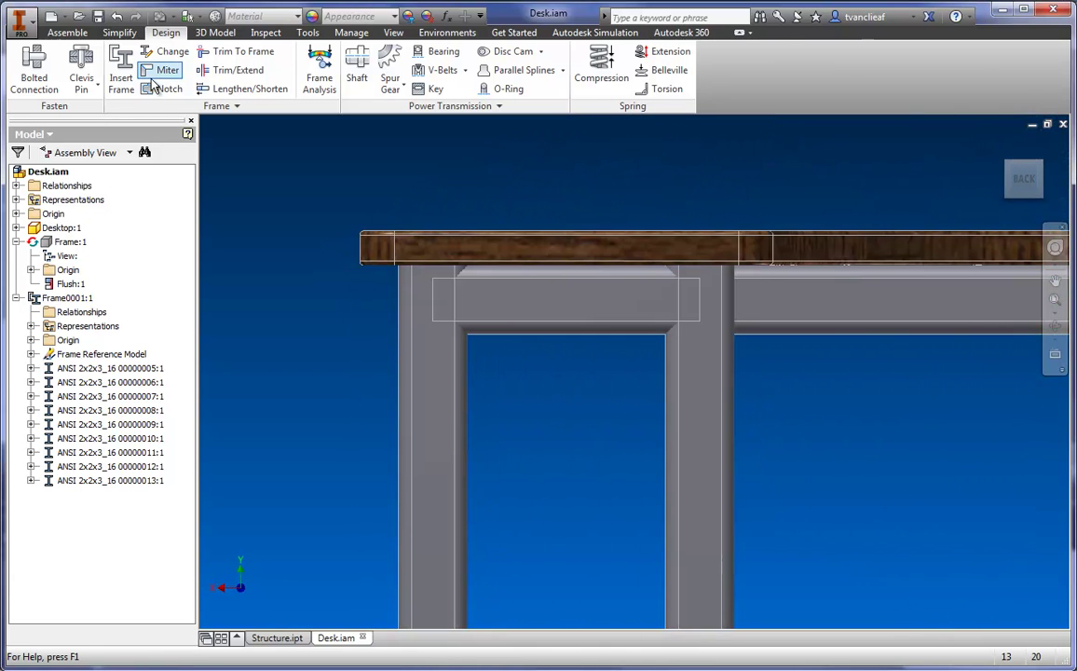
left_click(165, 92)
middle_click_drag(635, 474, 616, 477)
left_click(660, 384)
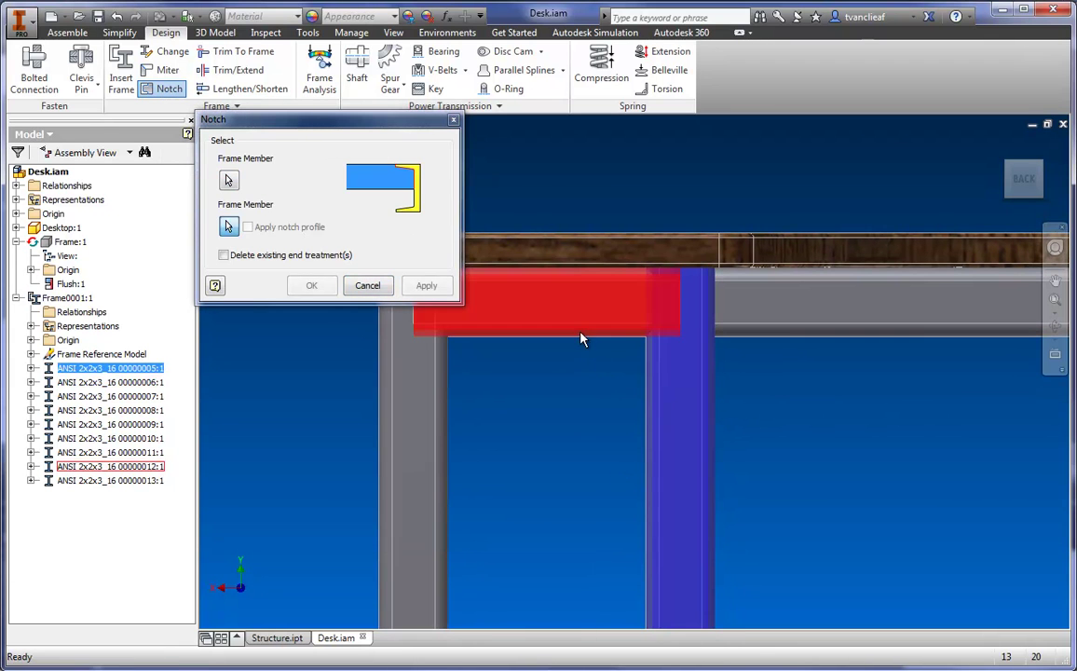
left_click(584, 344)
left_click(450, 289)
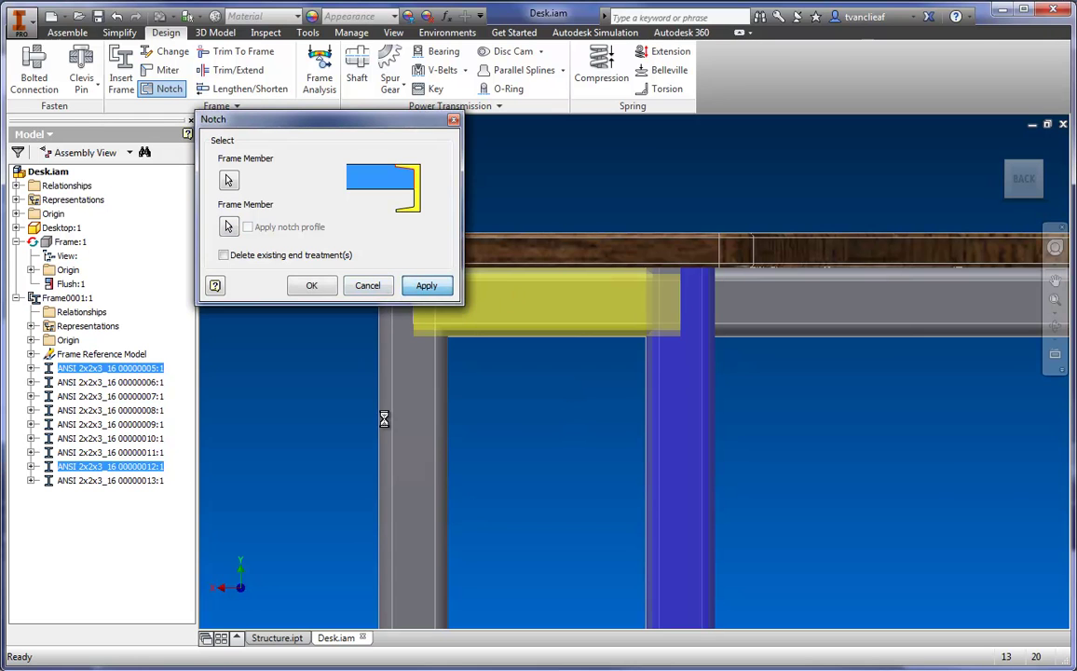
- Notch the outer leg at the back end against the same short top tube
middle_click_drag(669, 323, 786, 305)
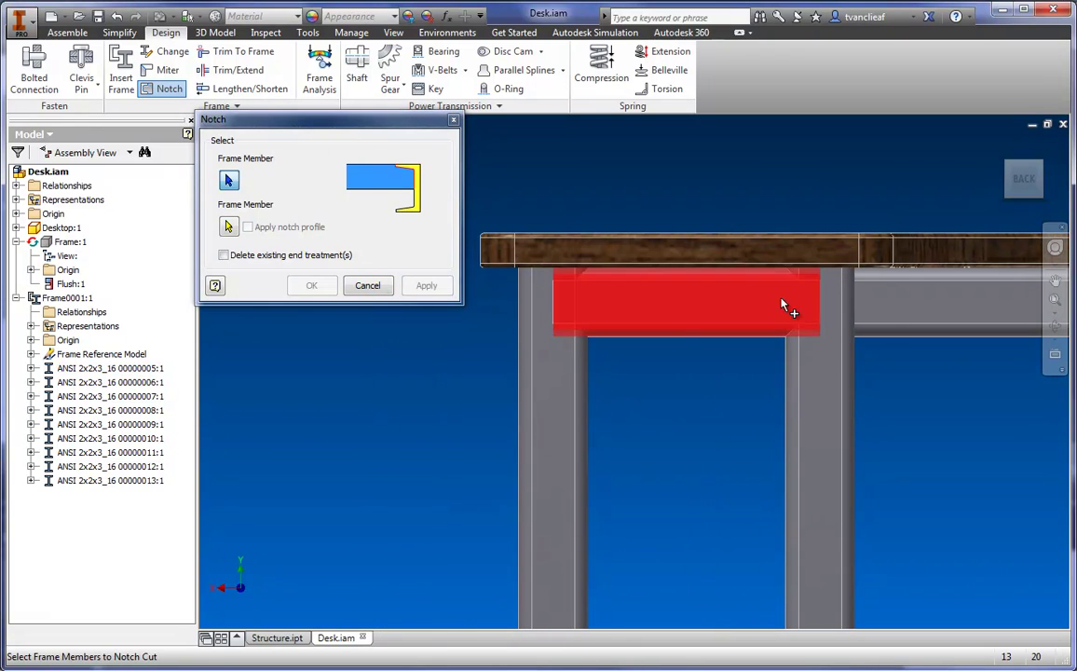
left_click(582, 372)
left_click(608, 330)
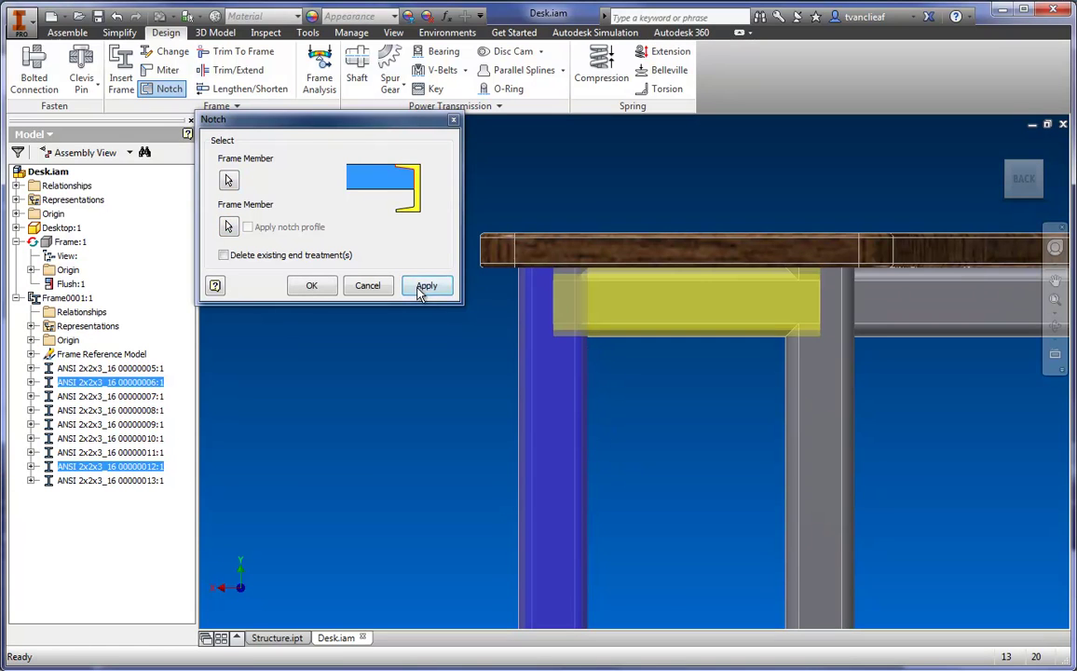
left_click(425, 285)
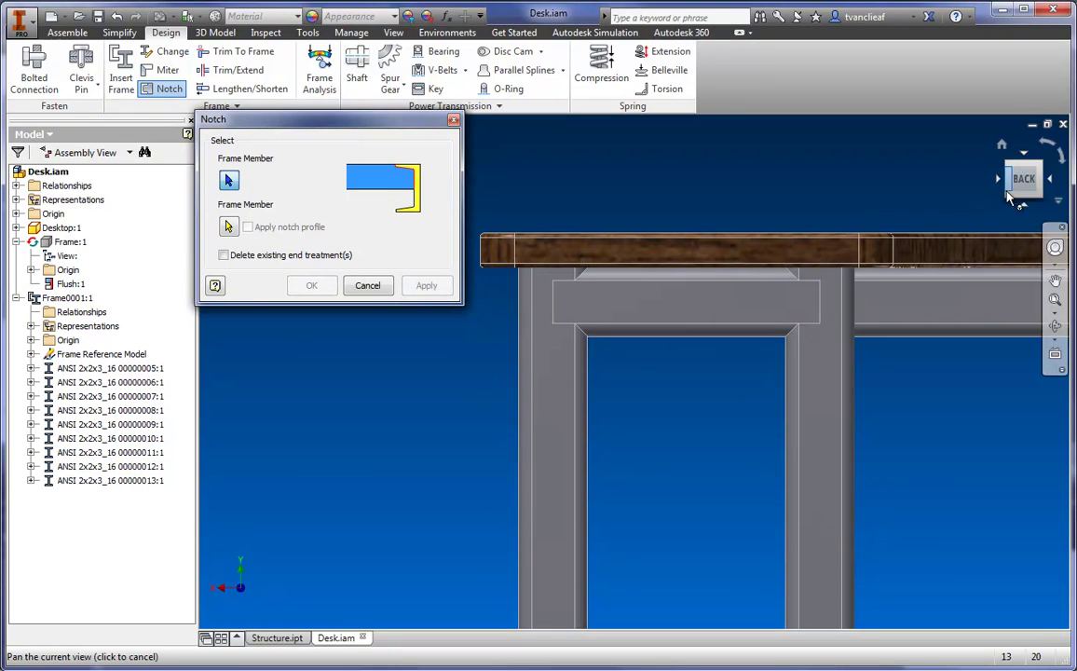
- Notch the outer back leg against the long top tube on the desk's right side, and finish the command
left_click(1004, 180)
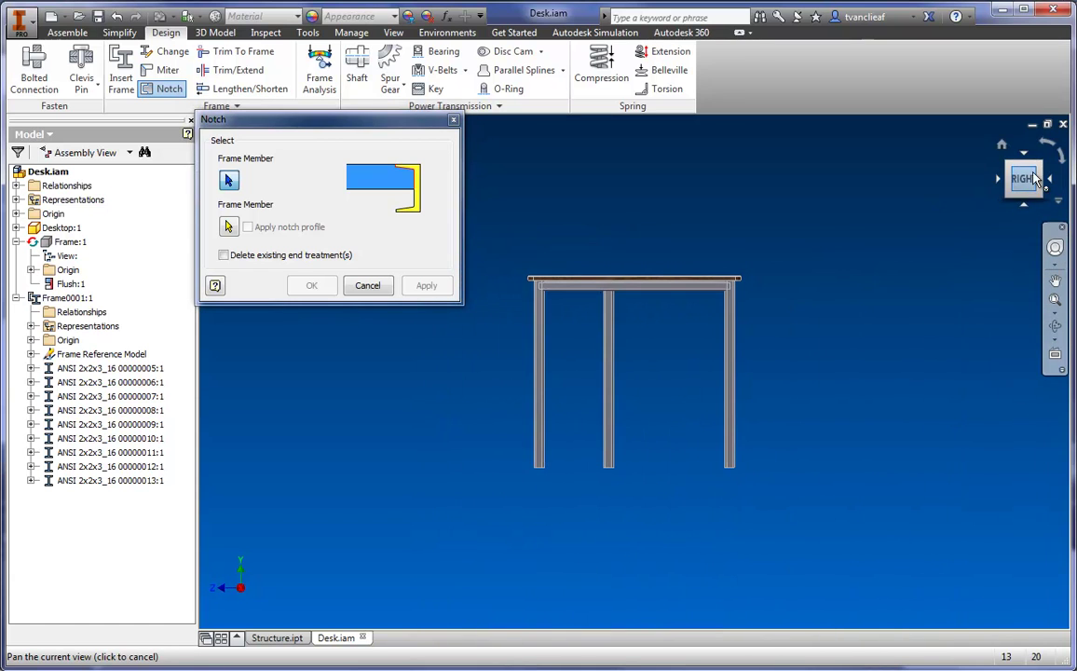
scroll(762, 264, "up", 5)
left_click(645, 410)
left_click(587, 352)
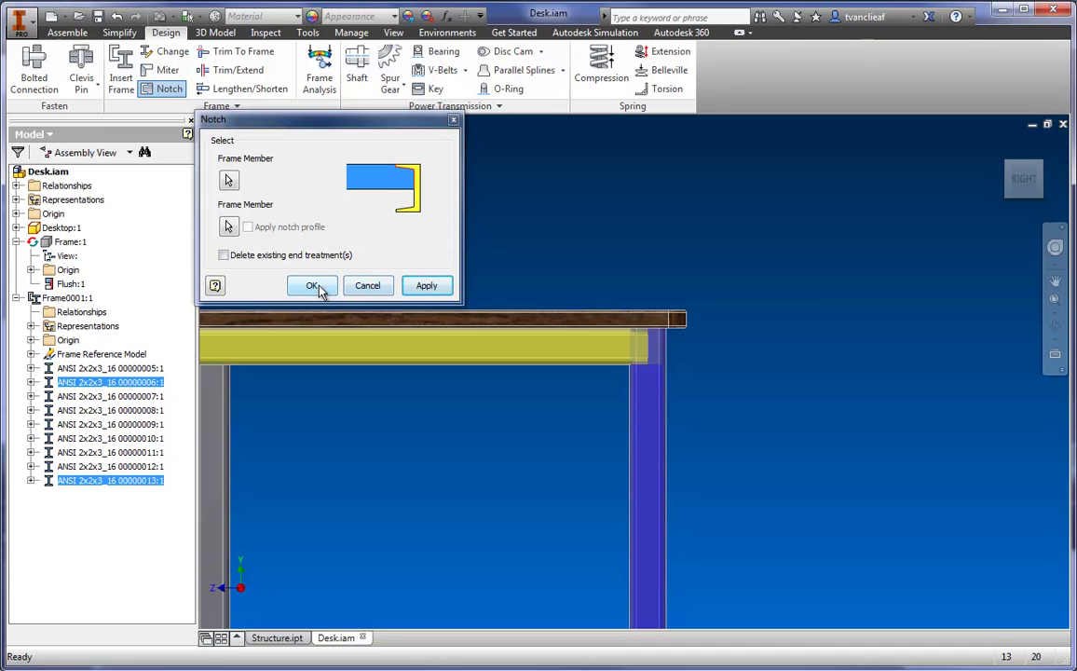
left_click(317, 290)
- Restart the Notch command, and notch the long right-side top tube against the desk's corner leg
middle_click_drag(529, 406, 896, 352)
scroll(426, 341, "up", 4)
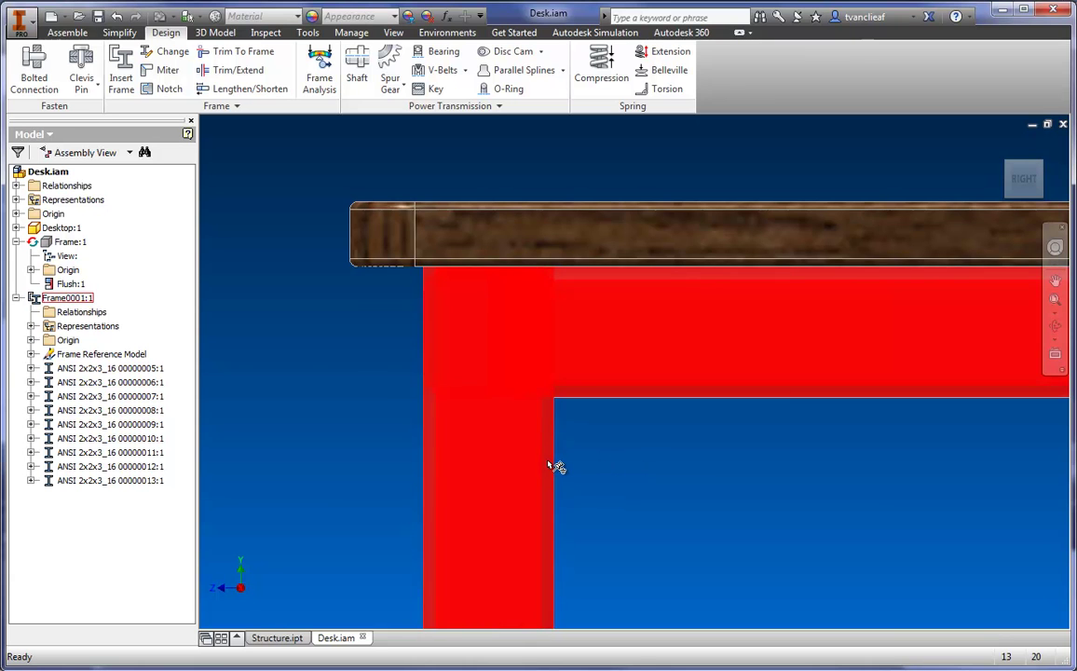
scroll(186, 187, "up", 3)
left_click(169, 91)
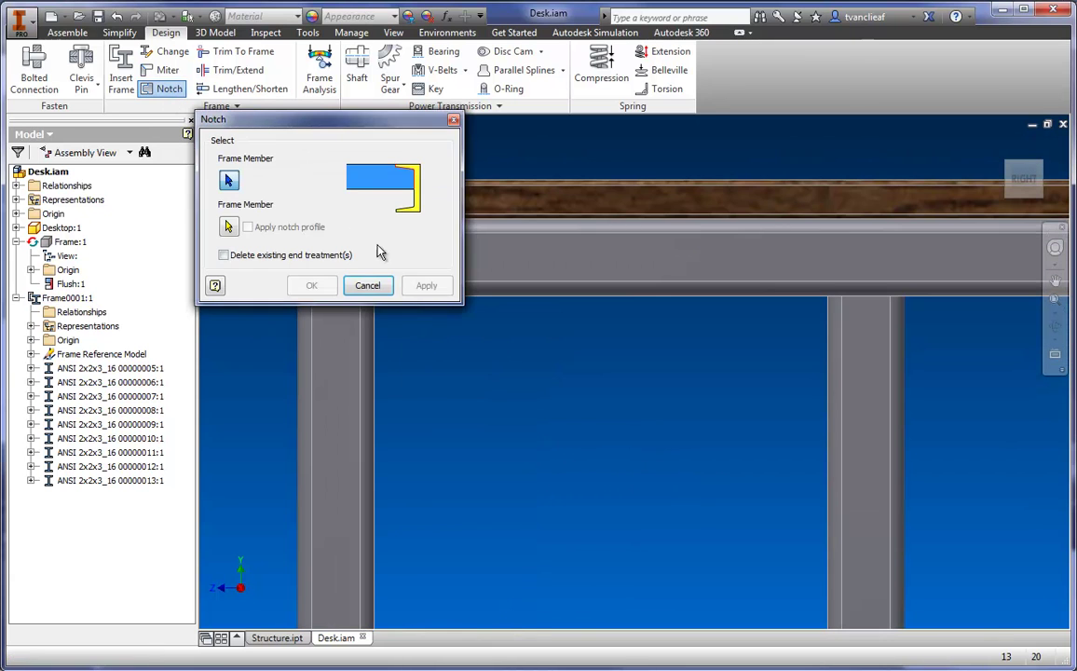
middle_click_drag(414, 257, 600, 244)
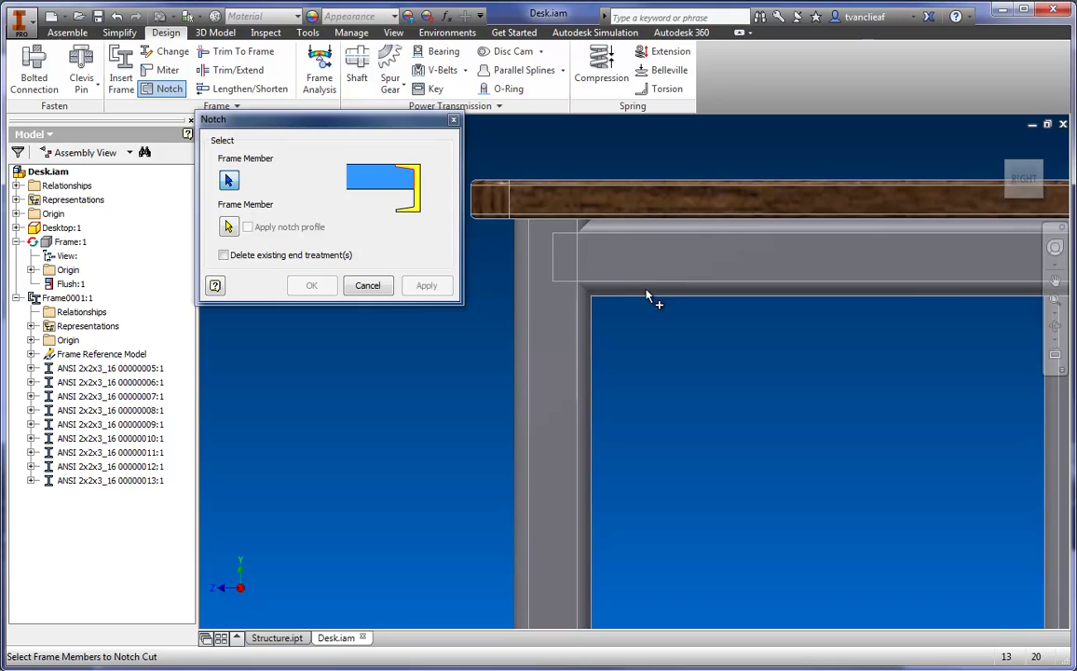
left_click(604, 271)
left_click(570, 341)
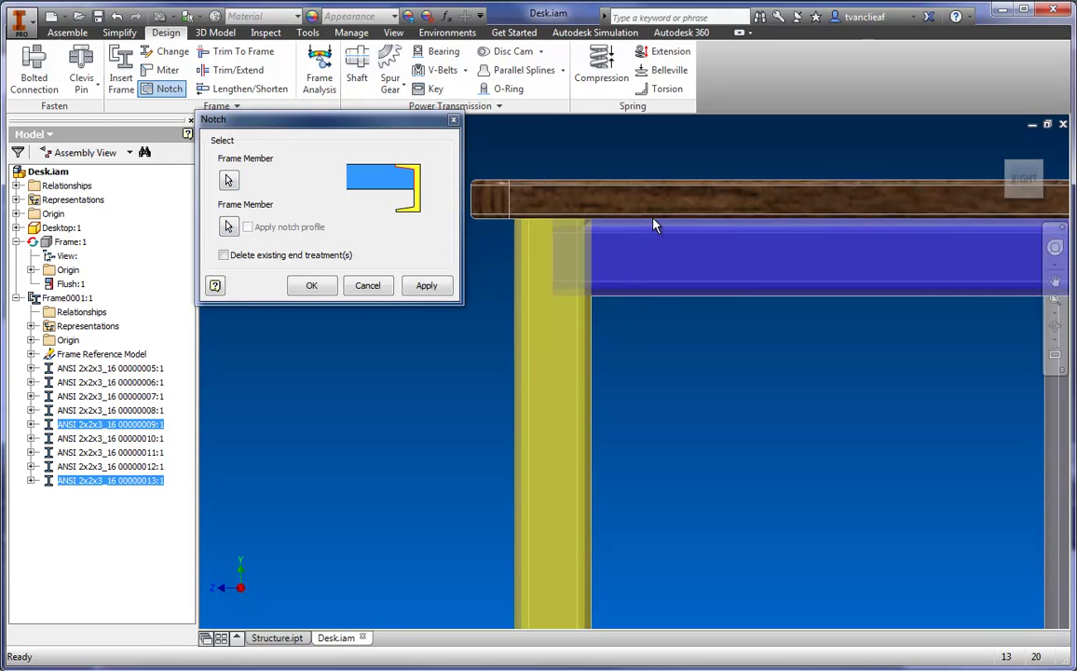
left_click(426, 289)
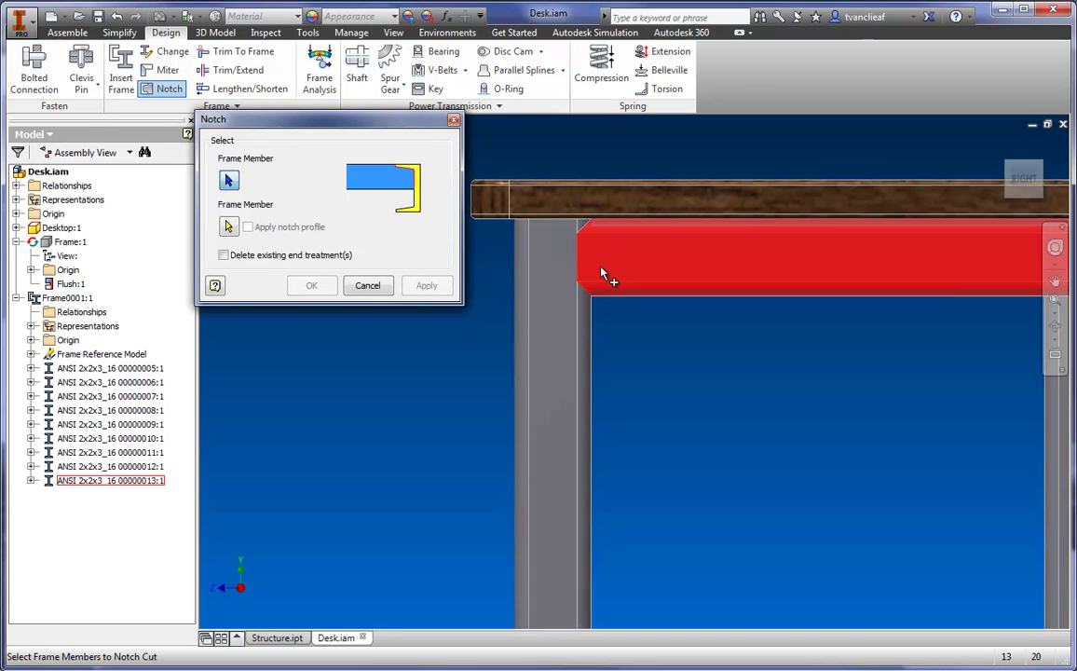
- Notch the corner leg and the leg at the opposite end against the long front top tube
mouse_move(1021, 181)
left_mouse_down()
mouse_move(207, 185)
mouse_move(1062, 187)
mouse_move(1046, 188)
left_mouse_up()
middle_click_drag(697, 296, 809, 307)
left_click(917, 319)
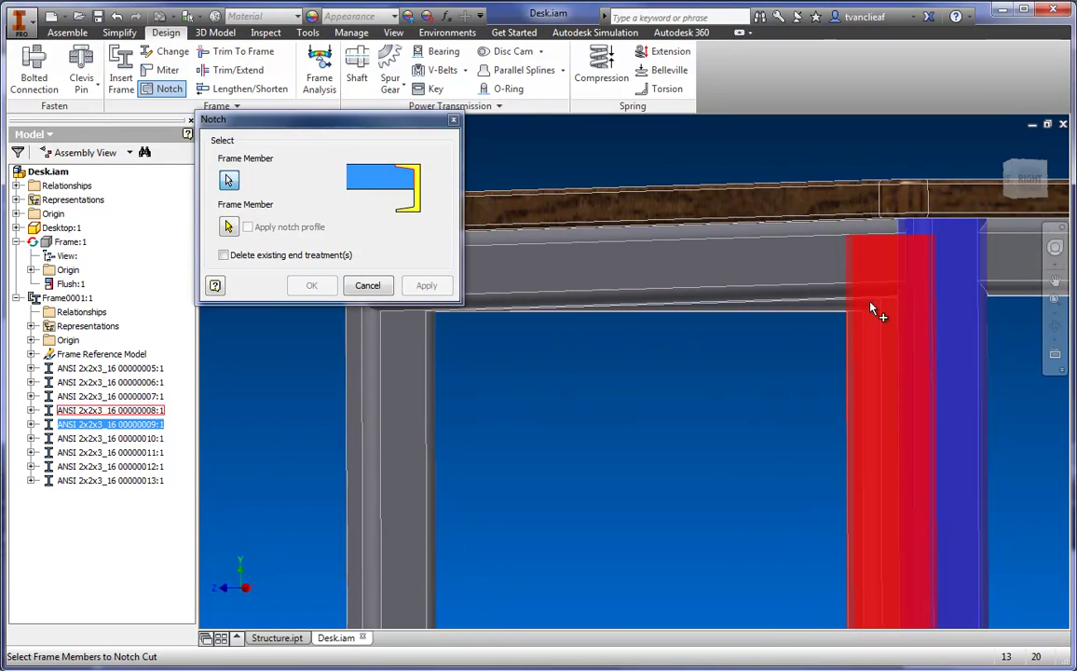
left_click(820, 295)
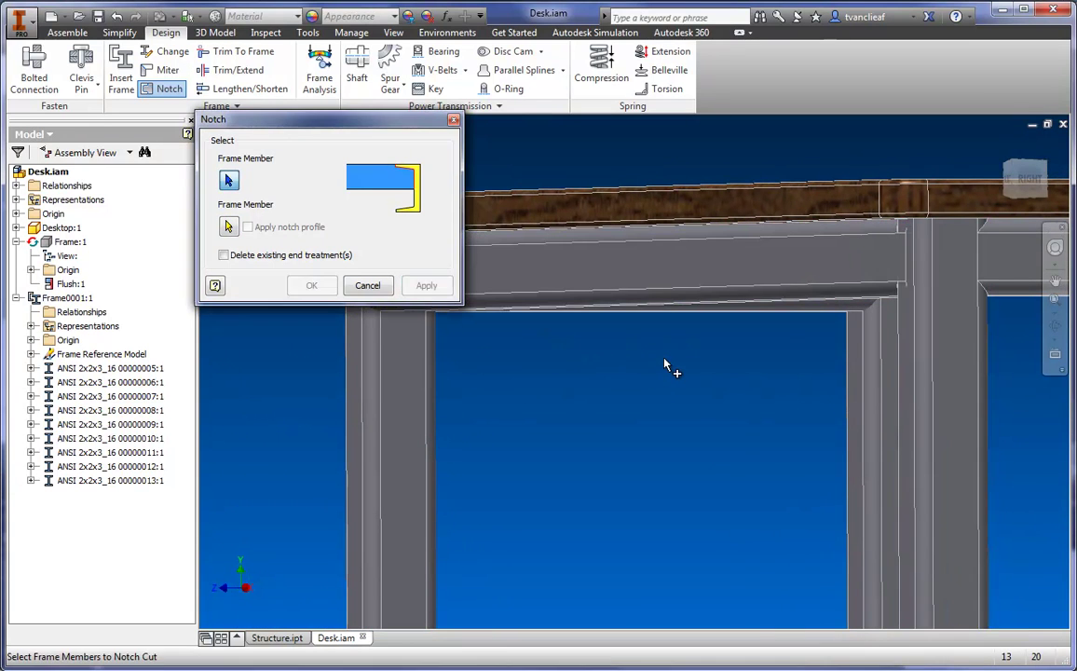
middle_click_drag(650, 358, 827, 358)
left_click(566, 334)
left_click(619, 296)
left_click(426, 287)
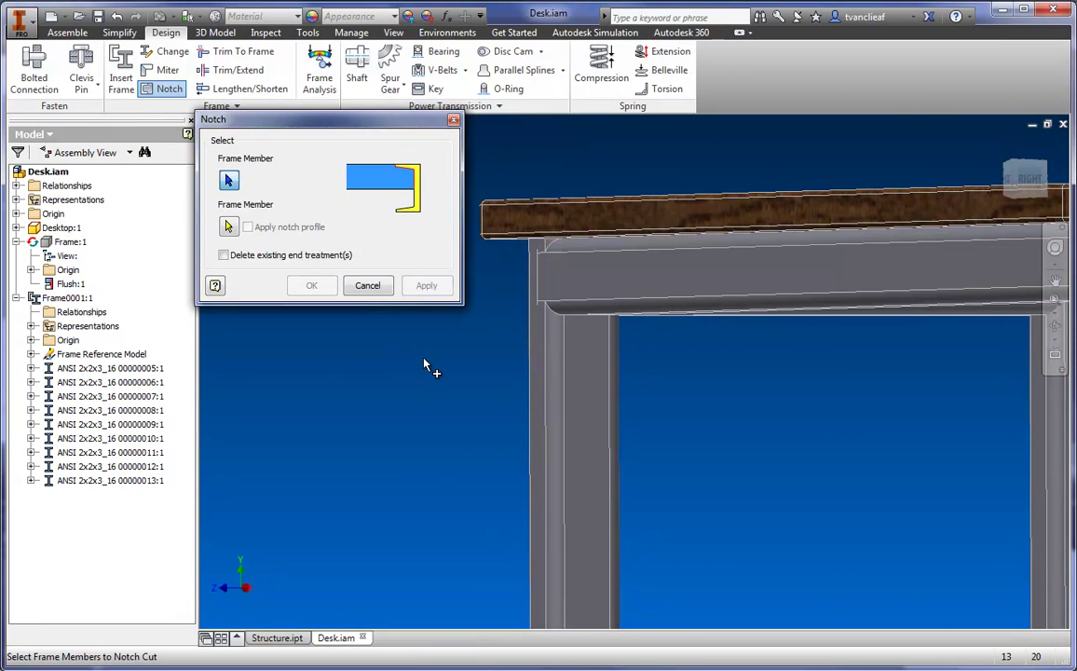
- Notch both legs at the desk's left end against the short top tube between them
middle_click_drag(724, 381, 604, 393)
scroll(604, 393, "up", 3)
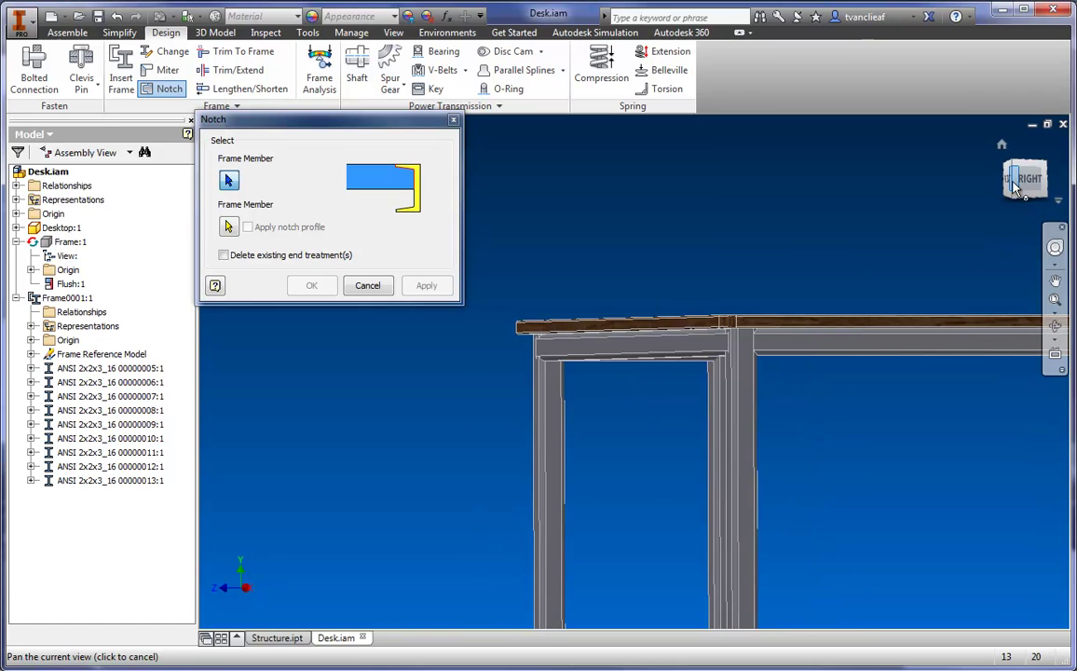
left_click_drag(1014, 184, 426, 203)
scroll(797, 341, "down", 3)
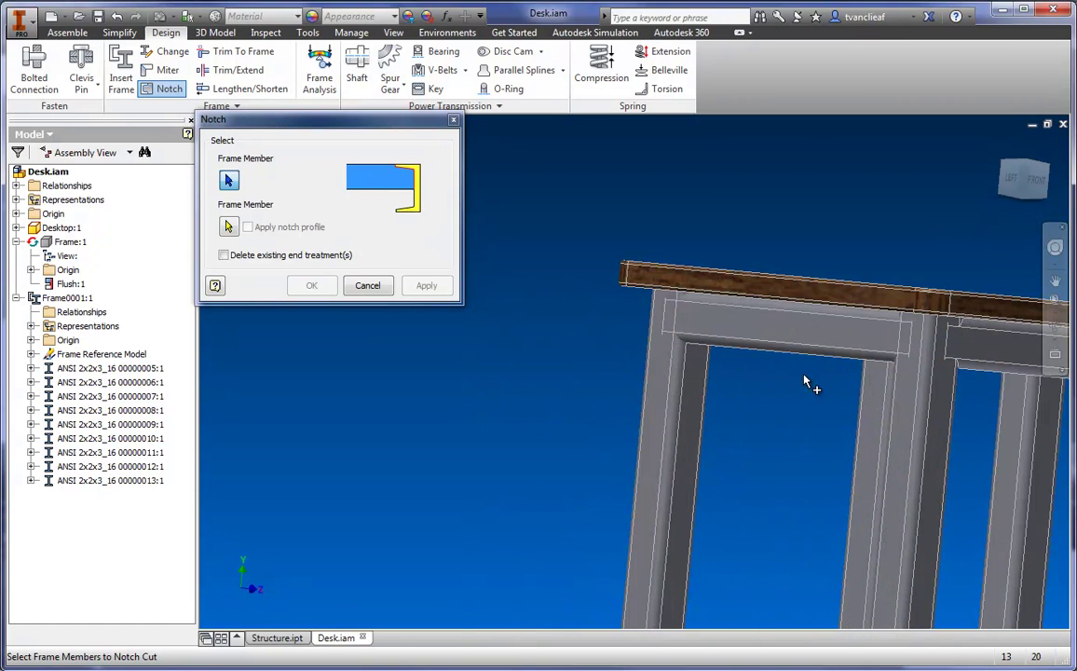
left_click(691, 367)
left_click(733, 350)
left_click(426, 285)
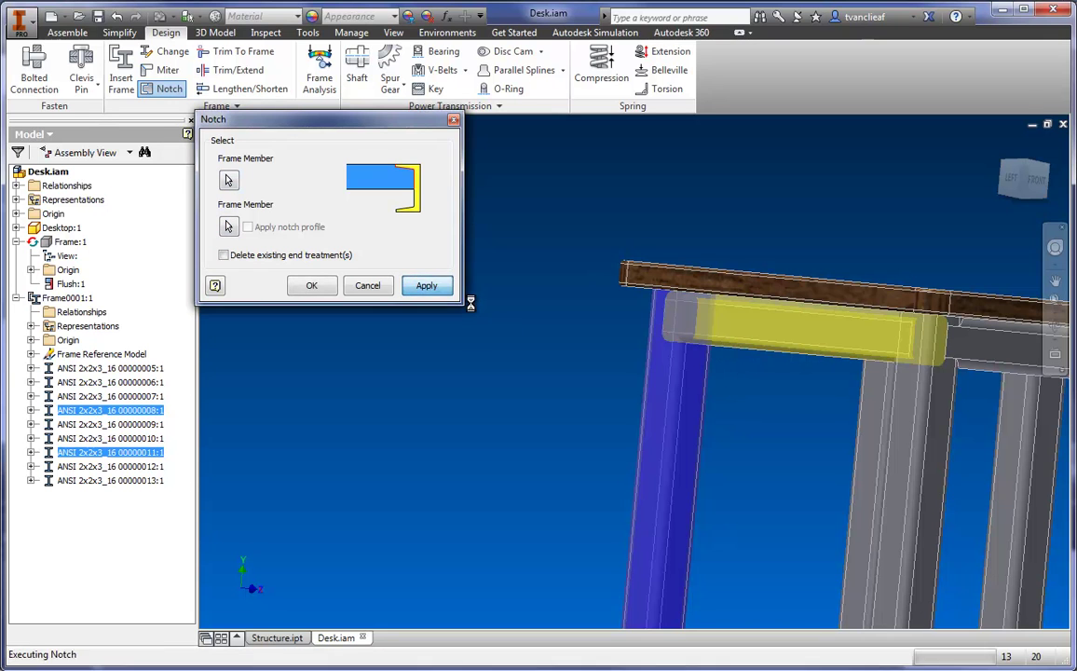
left_click(904, 438)
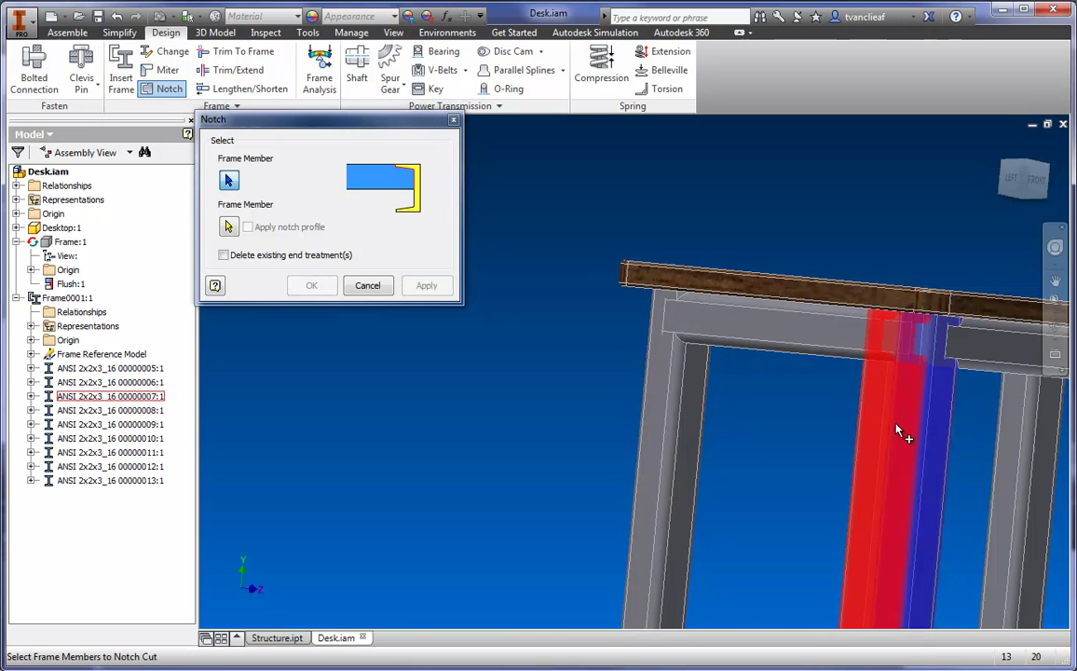
left_click(846, 357)
left_click(421, 287)
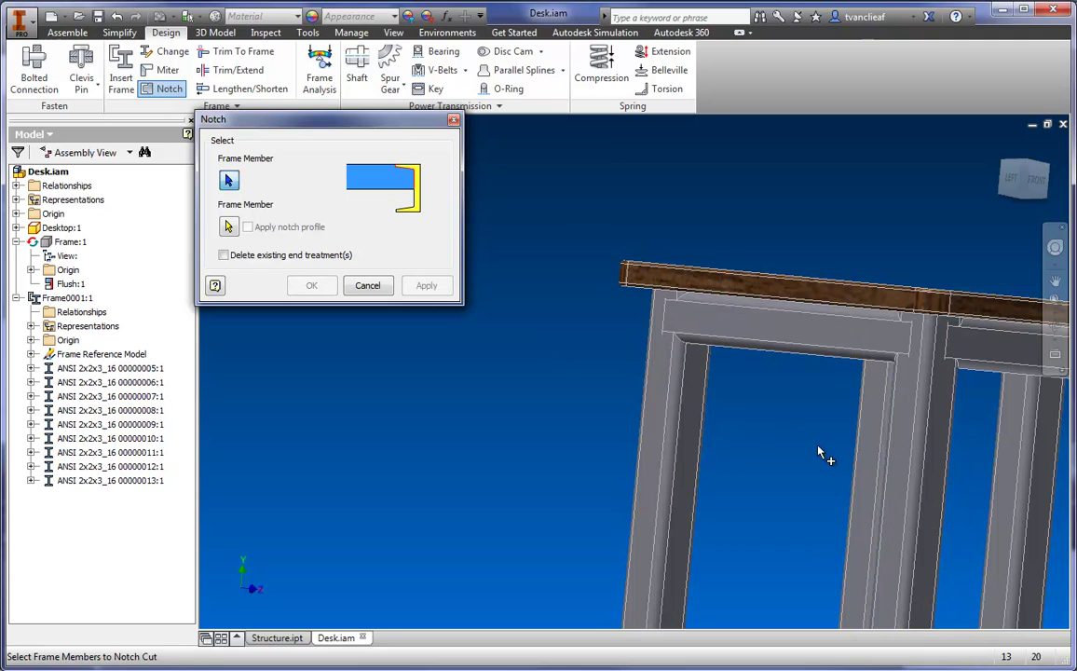
- Examine the notched desk frame as a whole, close the Notch command and select the frame assembly
middle_click_drag(817, 447, 693, 411)
scroll(693, 411, "up", 3)
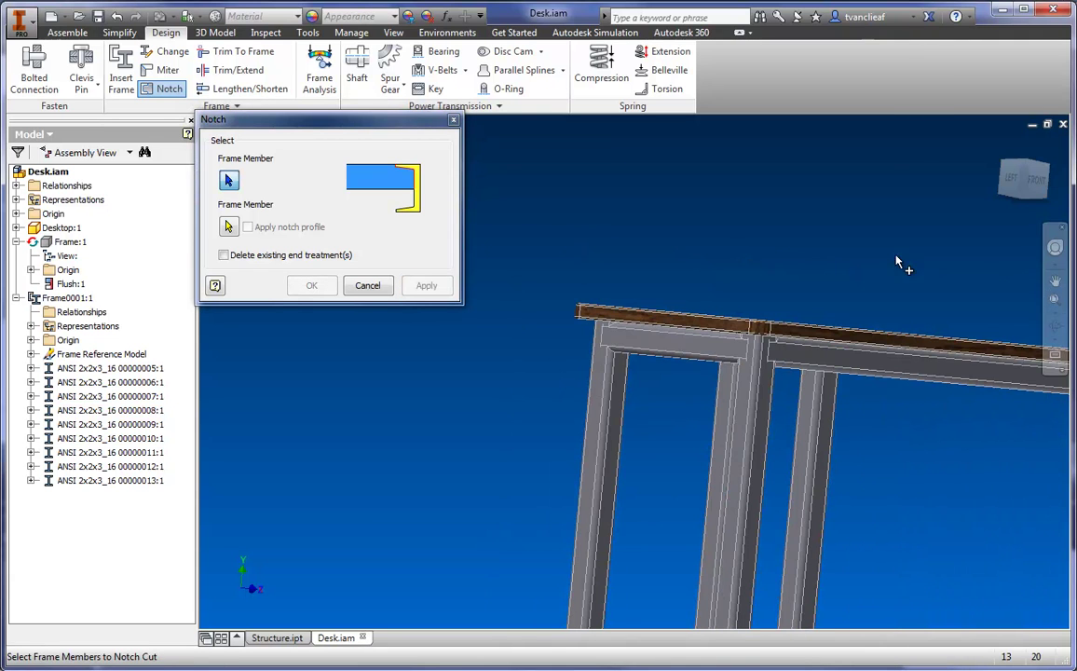
left_click(1002, 163)
scroll(559, 393, "down", 3)
middle_click_drag(613, 391, 581, 477)
mouse_move(612, 414)
middle_mouse_down()
mouse_move(589, 429)
mouse_move(615, 405)
middle_mouse_up()
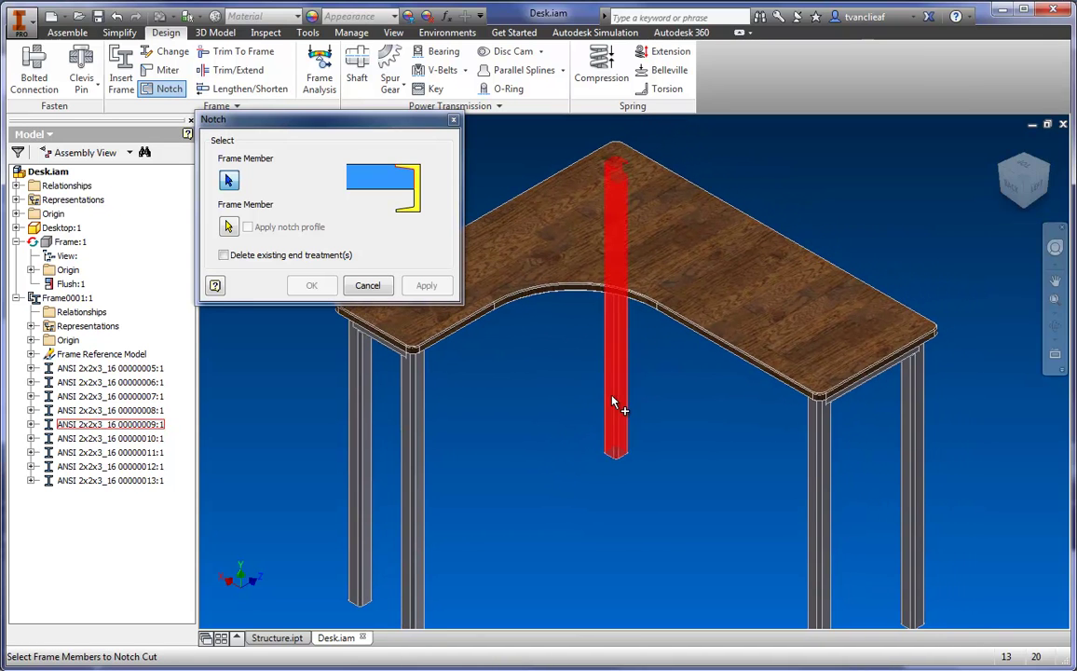
middle_click_drag(541, 471, 558, 423)
middle_click_drag(820, 434, 798, 423)
left_click(369, 285)
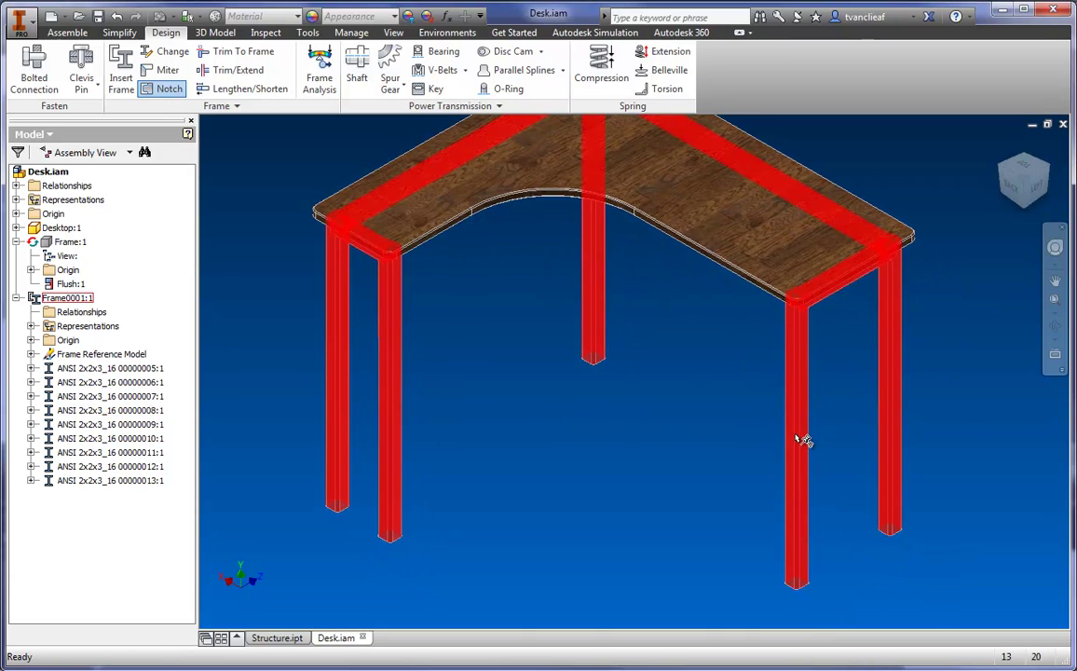
middle_click_drag(424, 426, 449, 462)
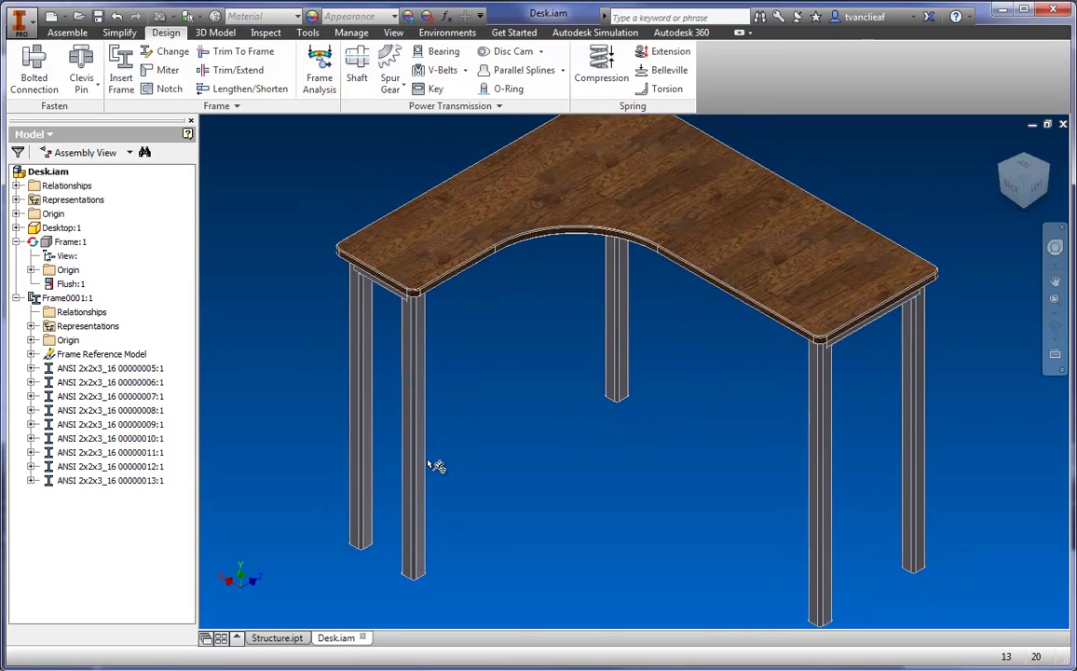
left_click(418, 518)
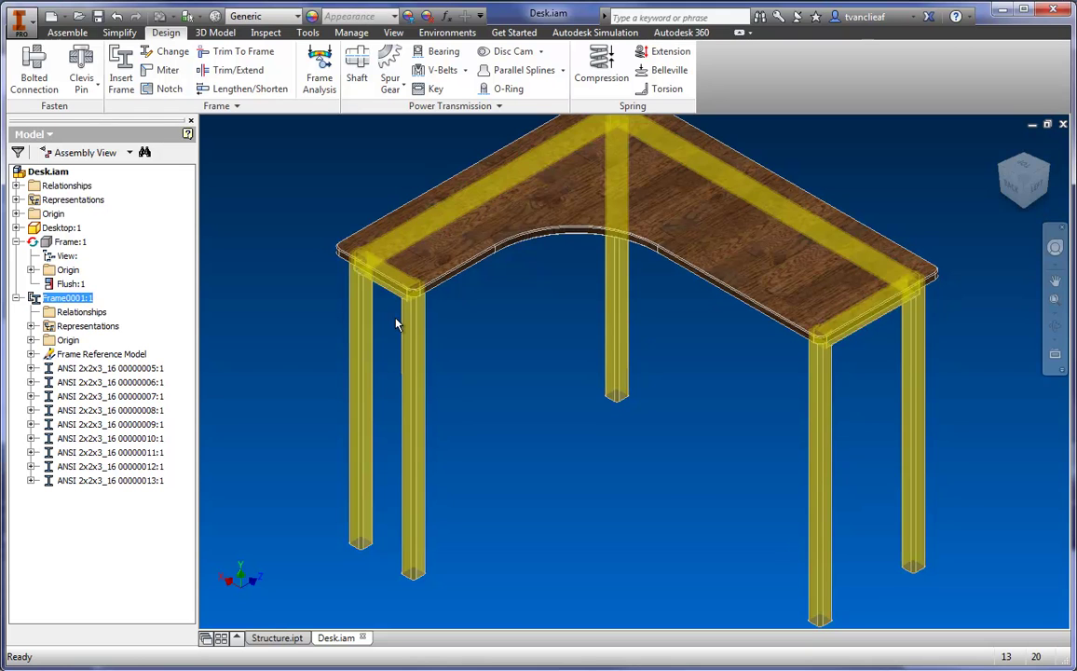
- Apply the Flaked Satin - Black appearance from the Autodesk Appearance Library to the whole steel frame assembly
right_click(424, 240)
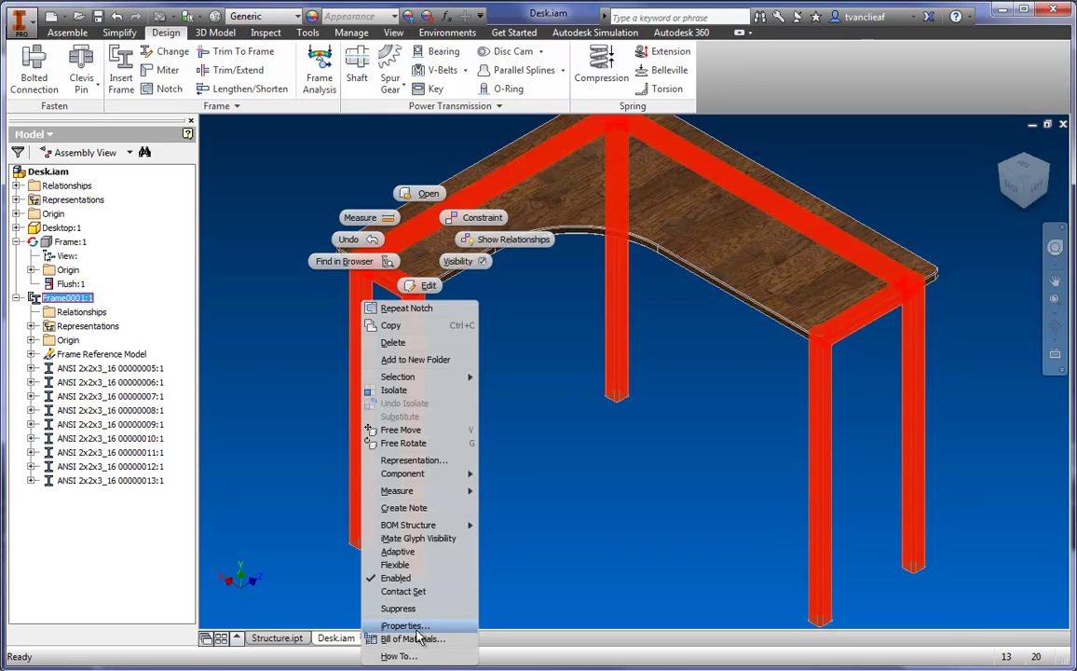
left_click(357, 20)
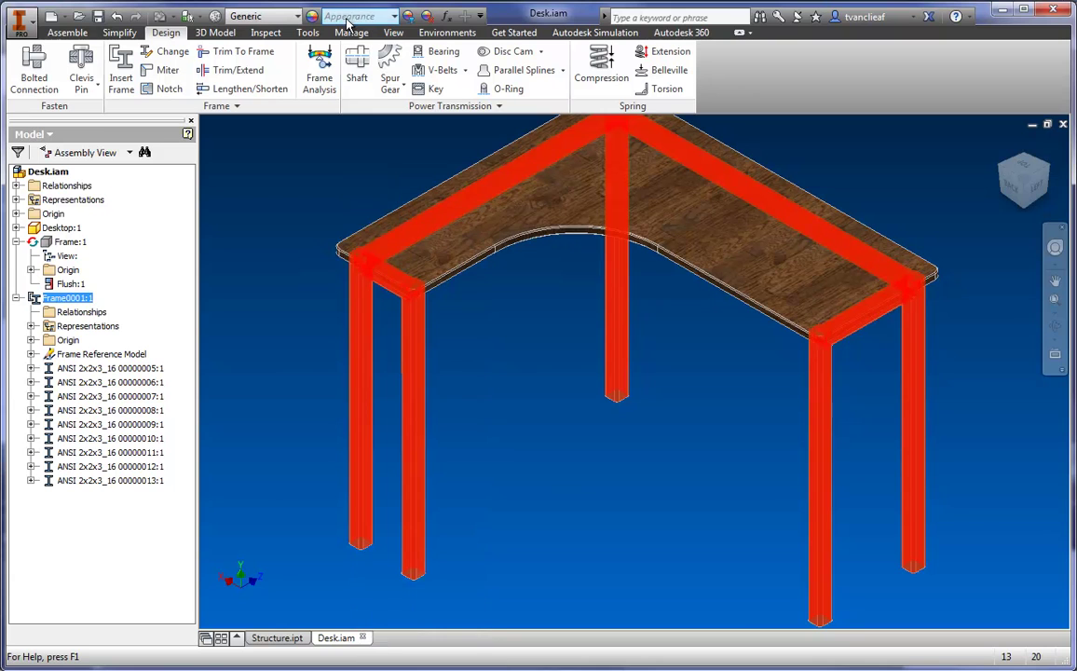
left_click(394, 16)
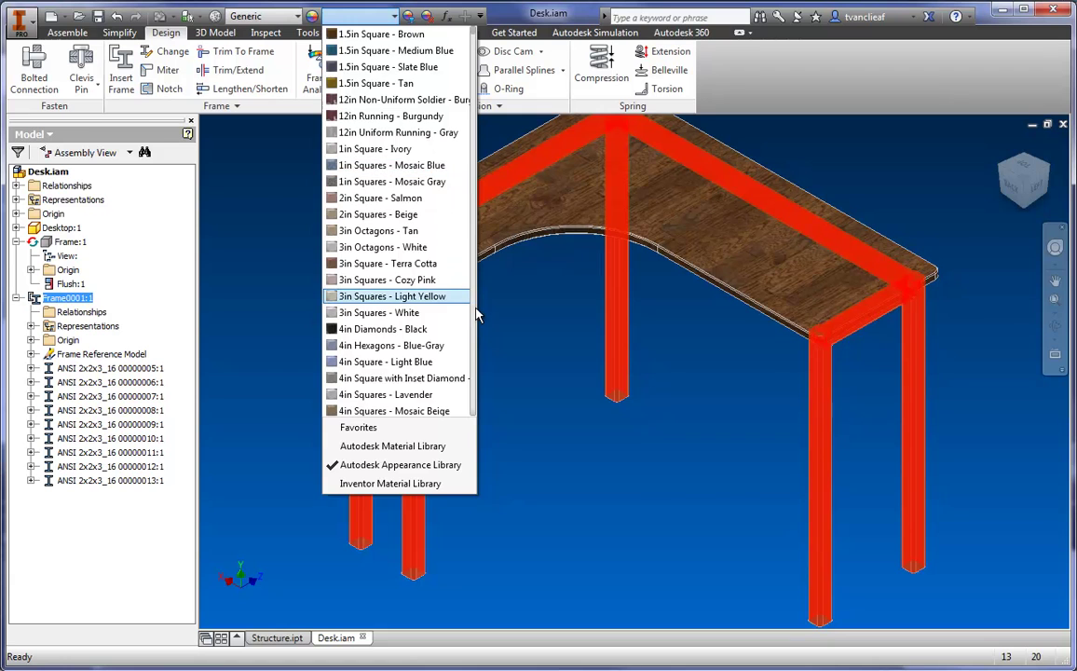
scroll(429, 270, "down", 10)
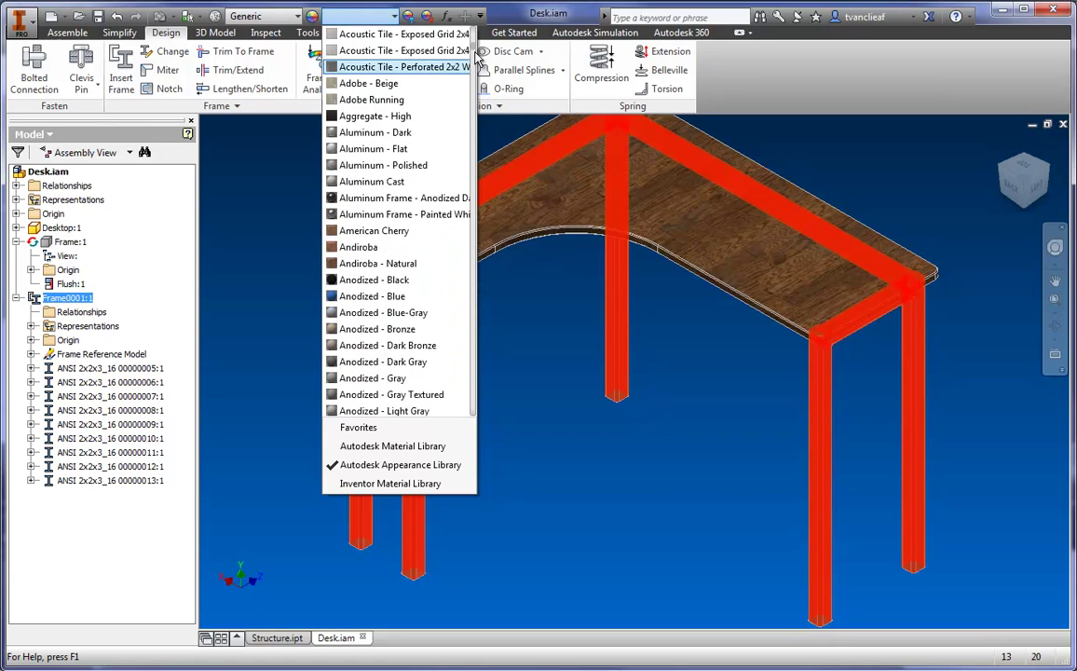
scroll(475, 53, "down", 2)
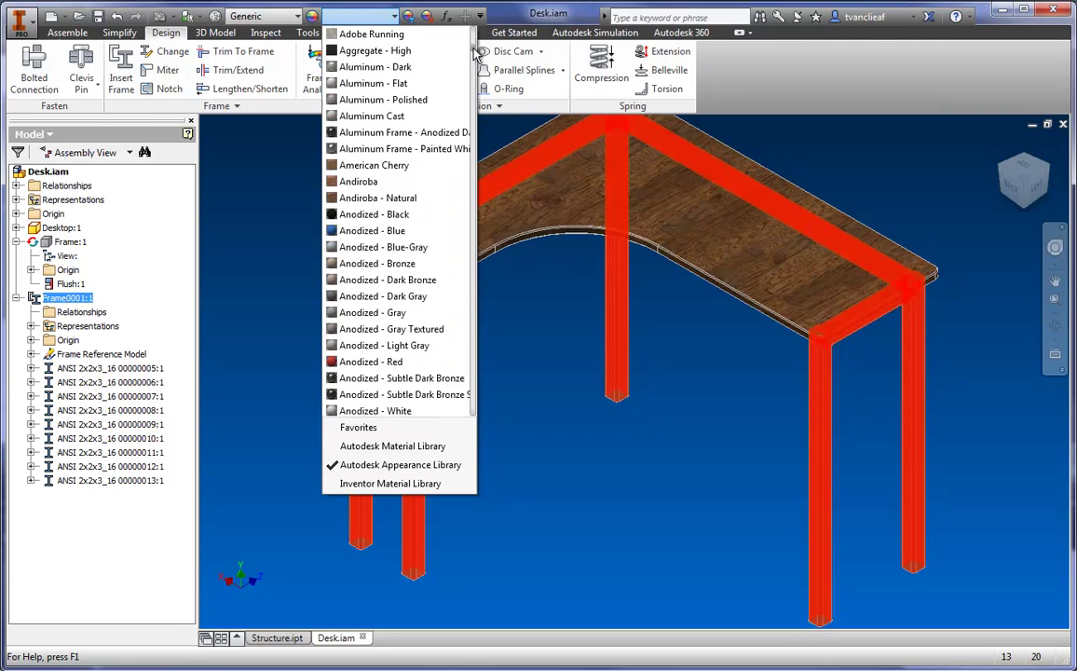
left_click_drag(475, 53, 483, 142)
scroll(403, 214, "down", 1)
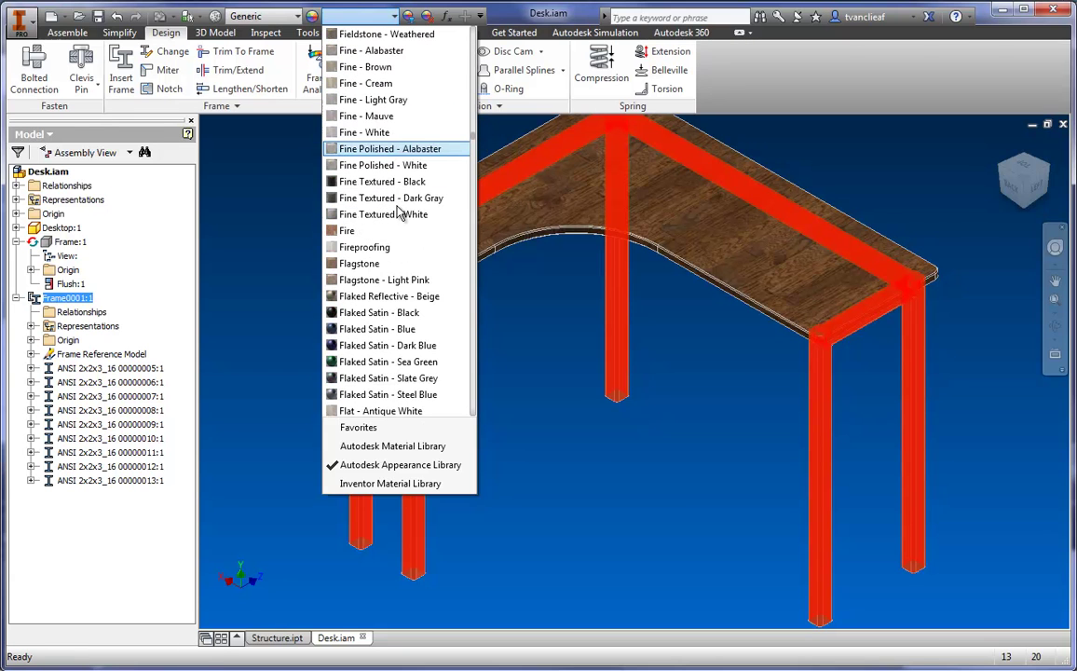
left_click(374, 313)
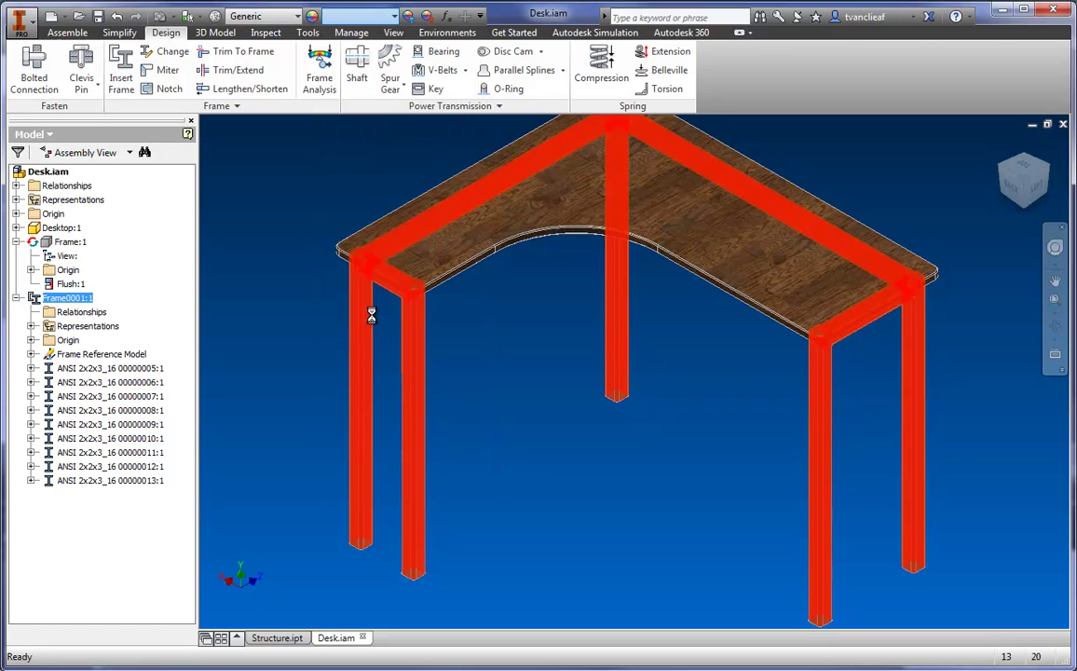
left_click(520, 450)
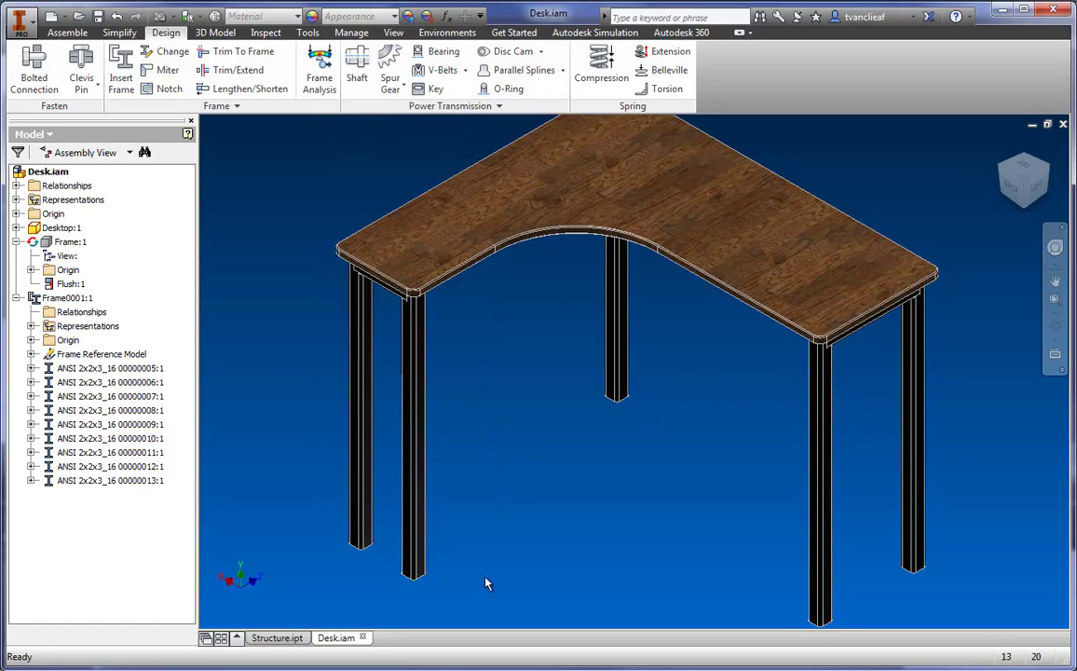
- Frame the desk from a lower viewing angle and switch its visual style to the realistic, ray-traced display
scroll(544, 473, "up", 3)
middle_click_drag(543, 473, 546, 438)
scroll(542, 382, "down", 4)
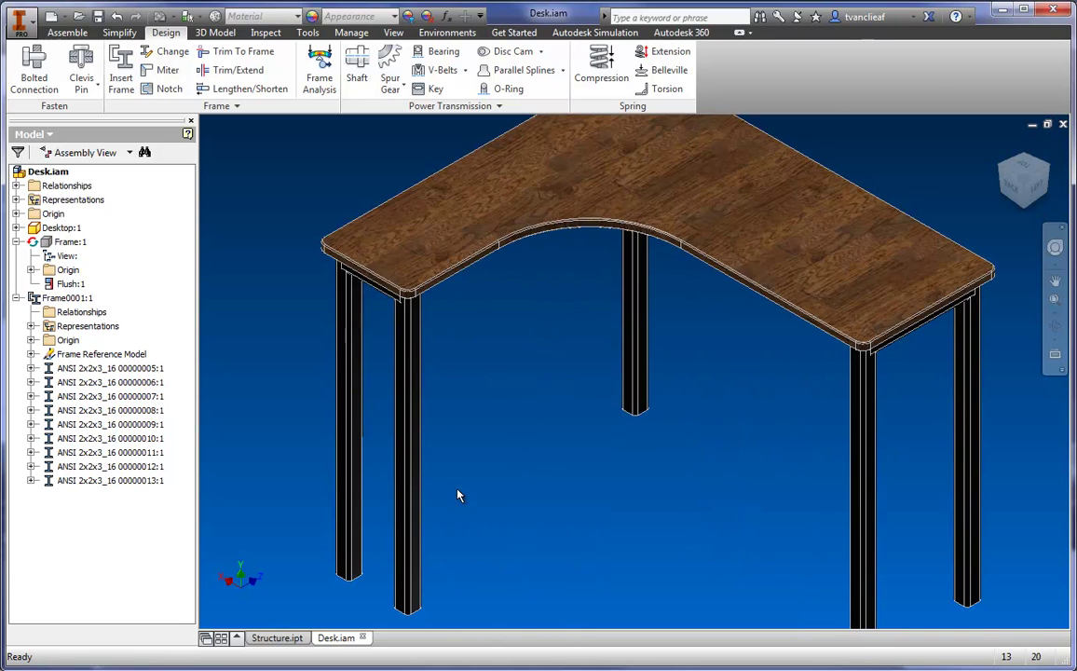
middle_click_drag(541, 521, 508, 514)
scroll(510, 515, "up", 3)
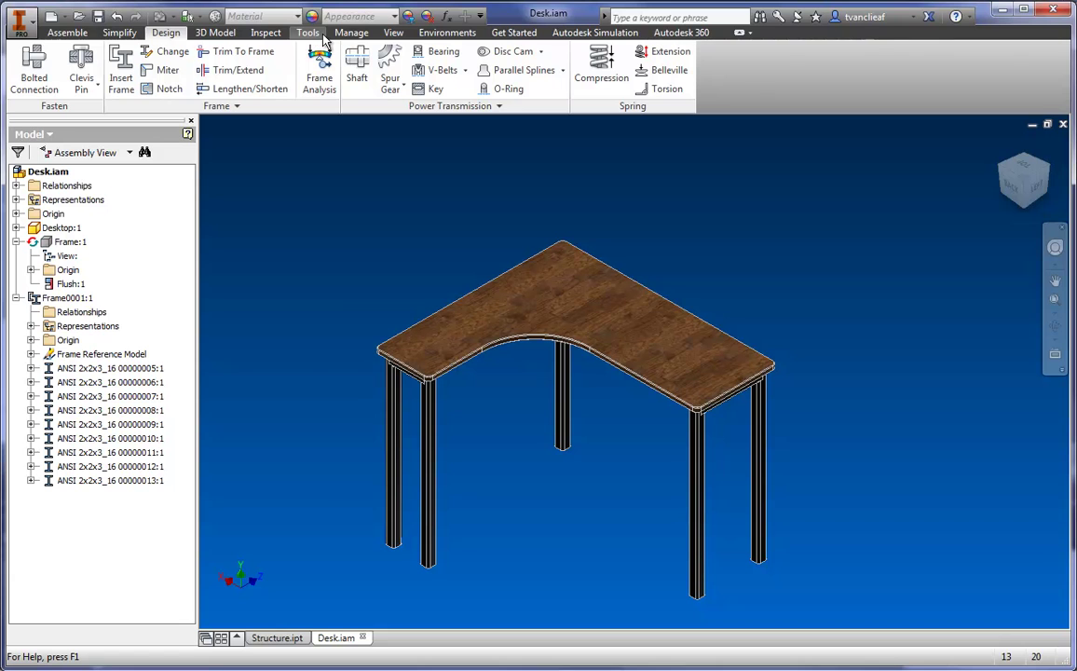
left_click(394, 32)
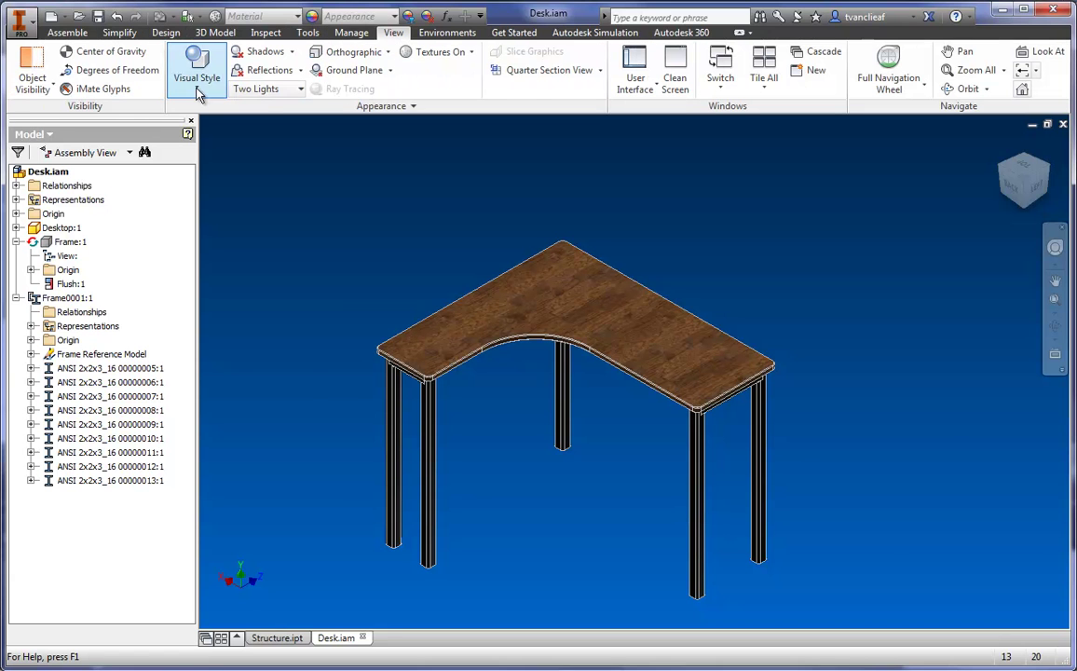
scroll(465, 288, "up", 5)
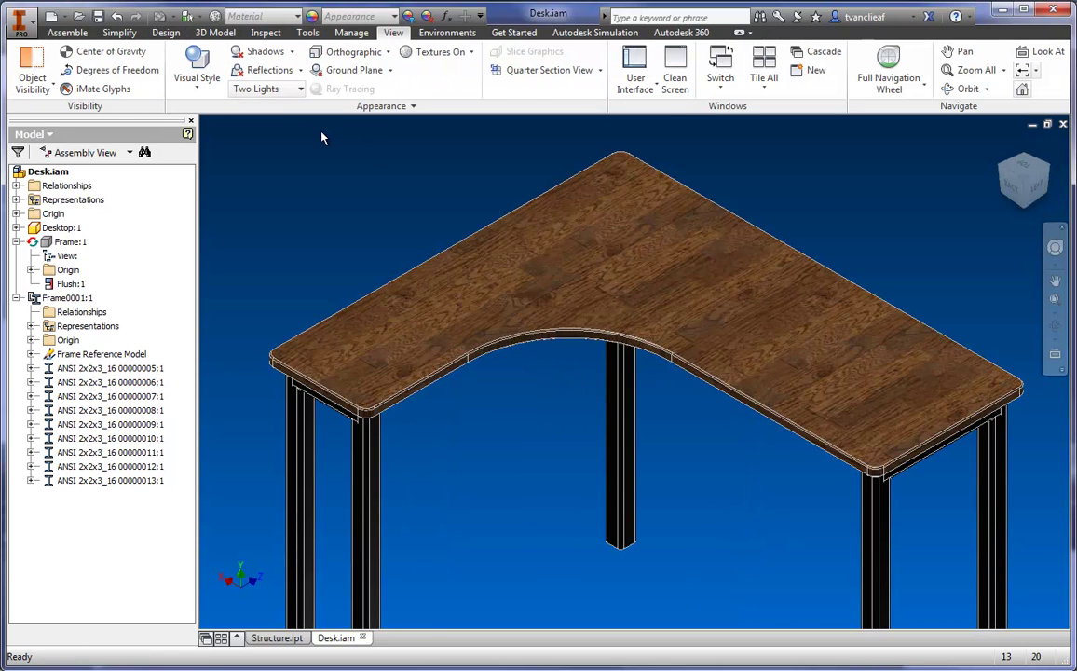
left_click_drag(1031, 188, 1027, 163)
middle_click_drag(663, 269, 661, 291)
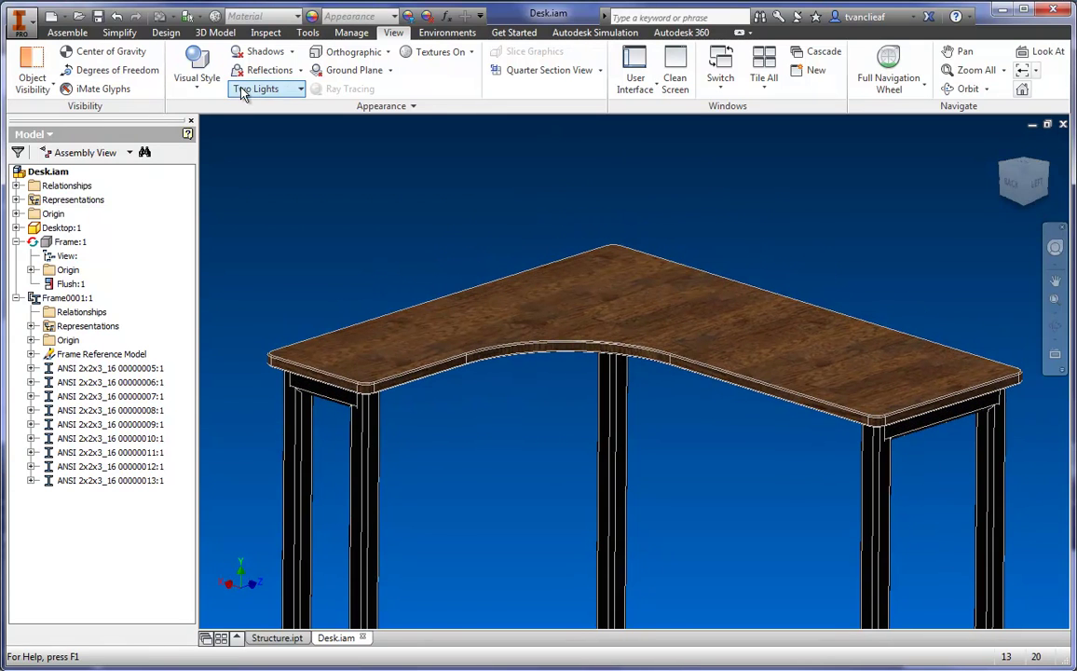
left_click(197, 75)
left_click(245, 111)
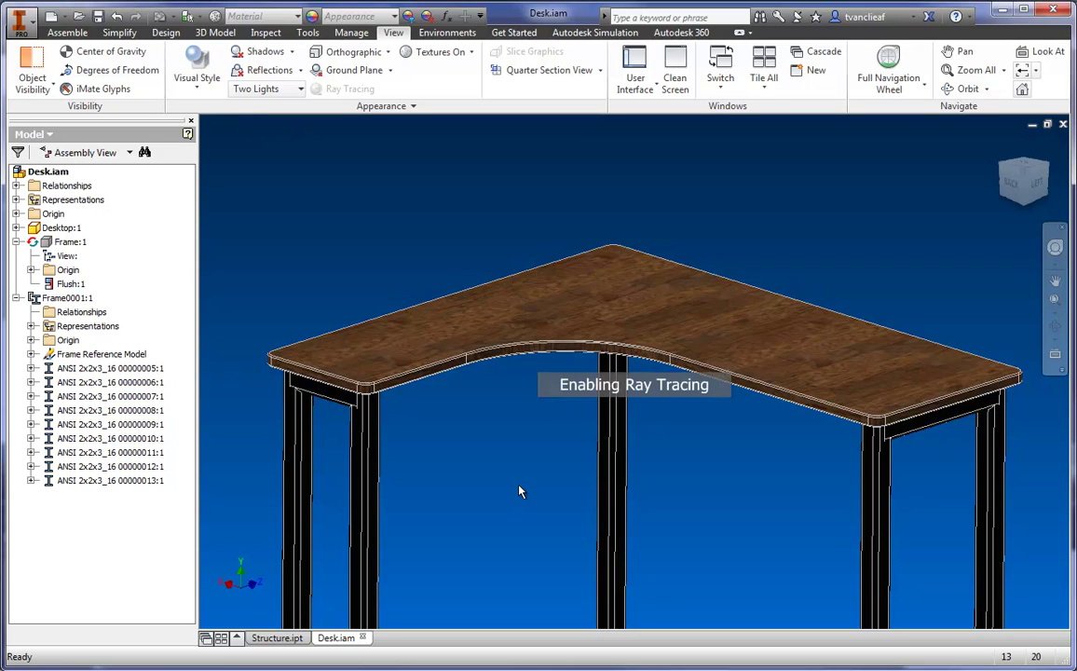